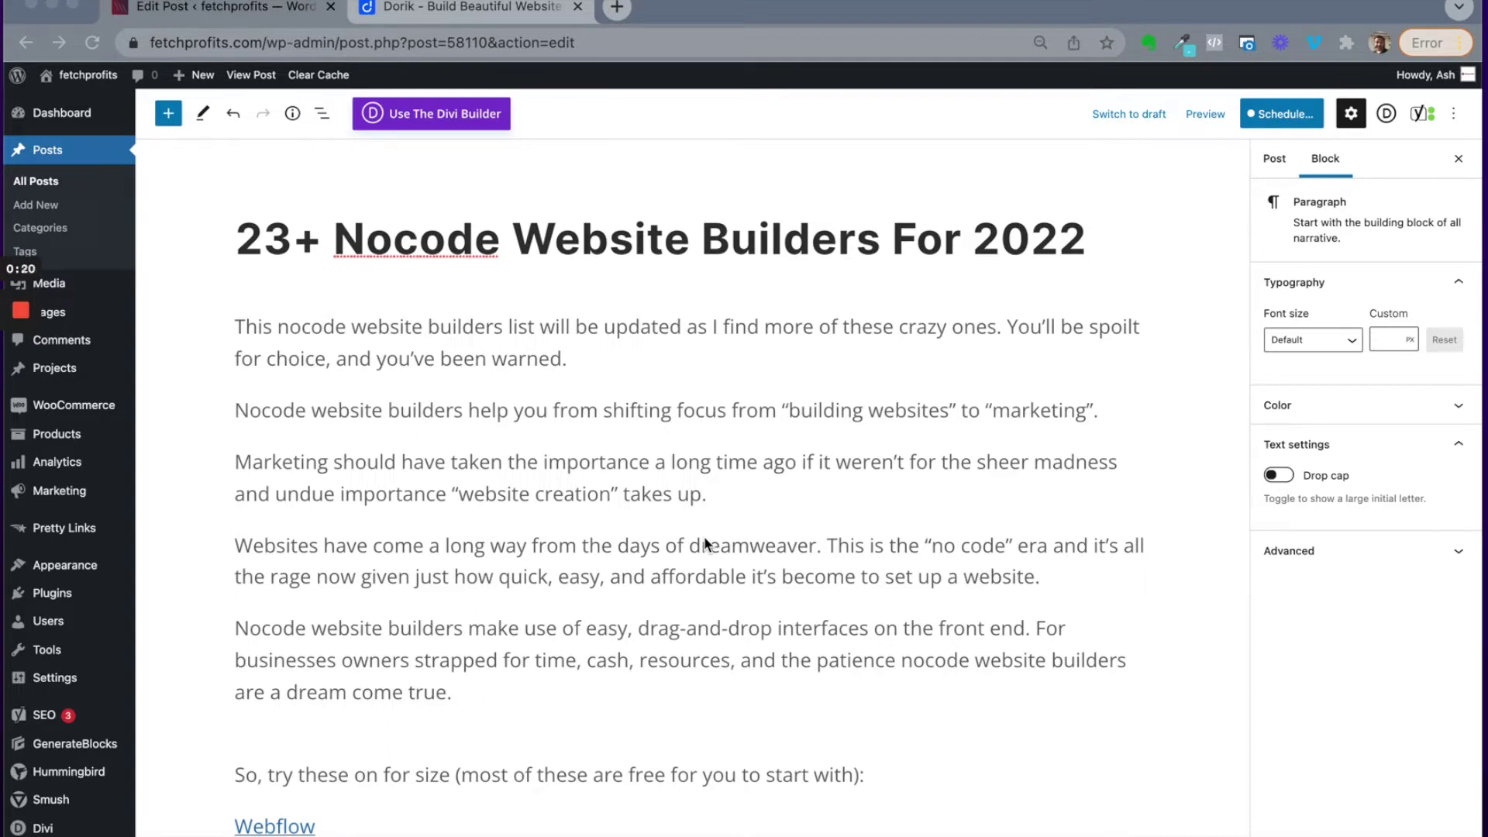
Select the '23+ Nocode Website Builders For 2022' title to show its Status, Yoast SEO and Permalink settings.
{"action": "left_click", "coordinate": [446, 242]}
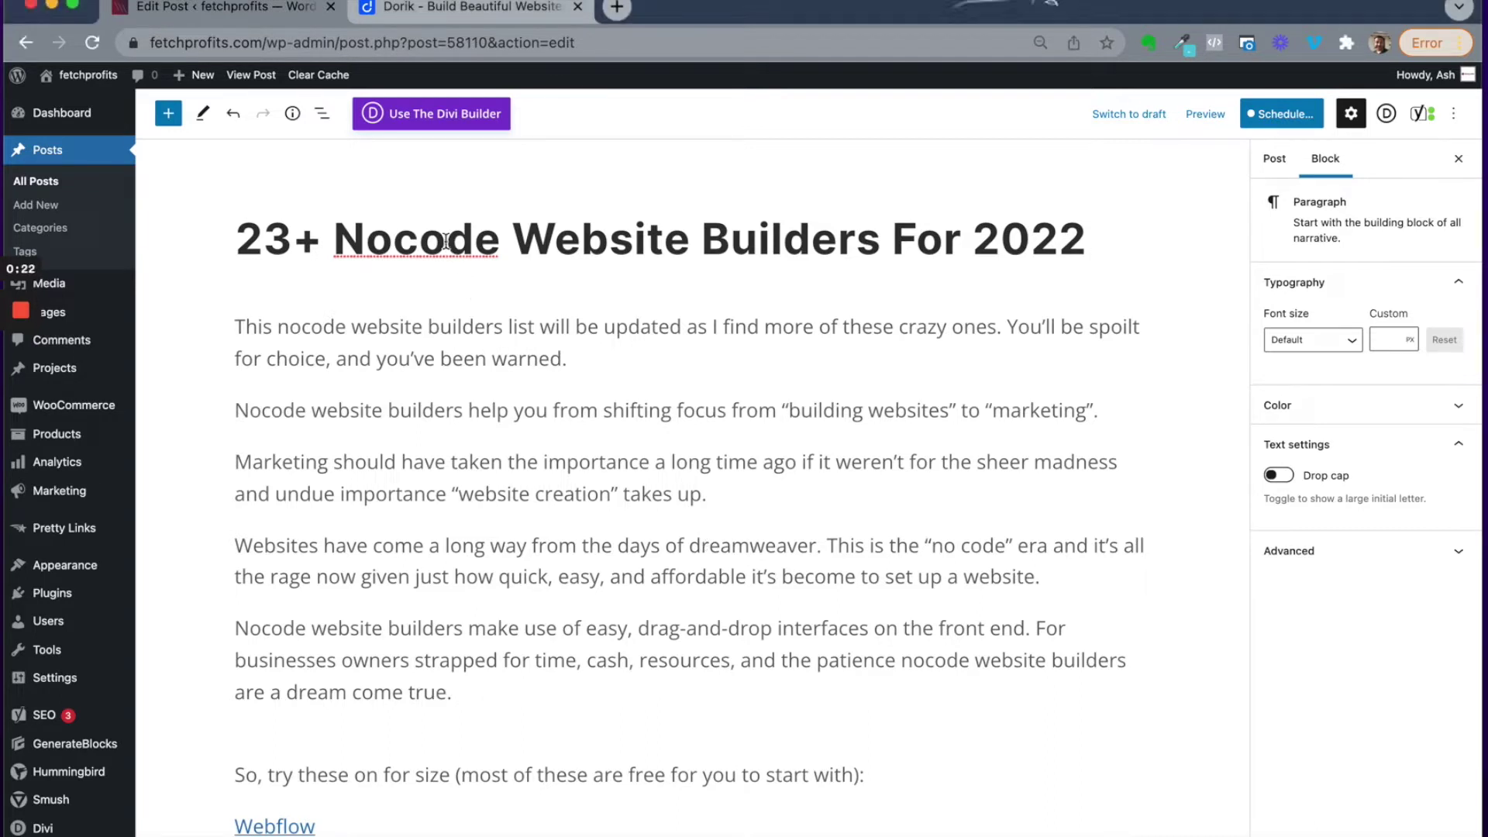
{"action": "left_click", "coordinate": [536, 519]}
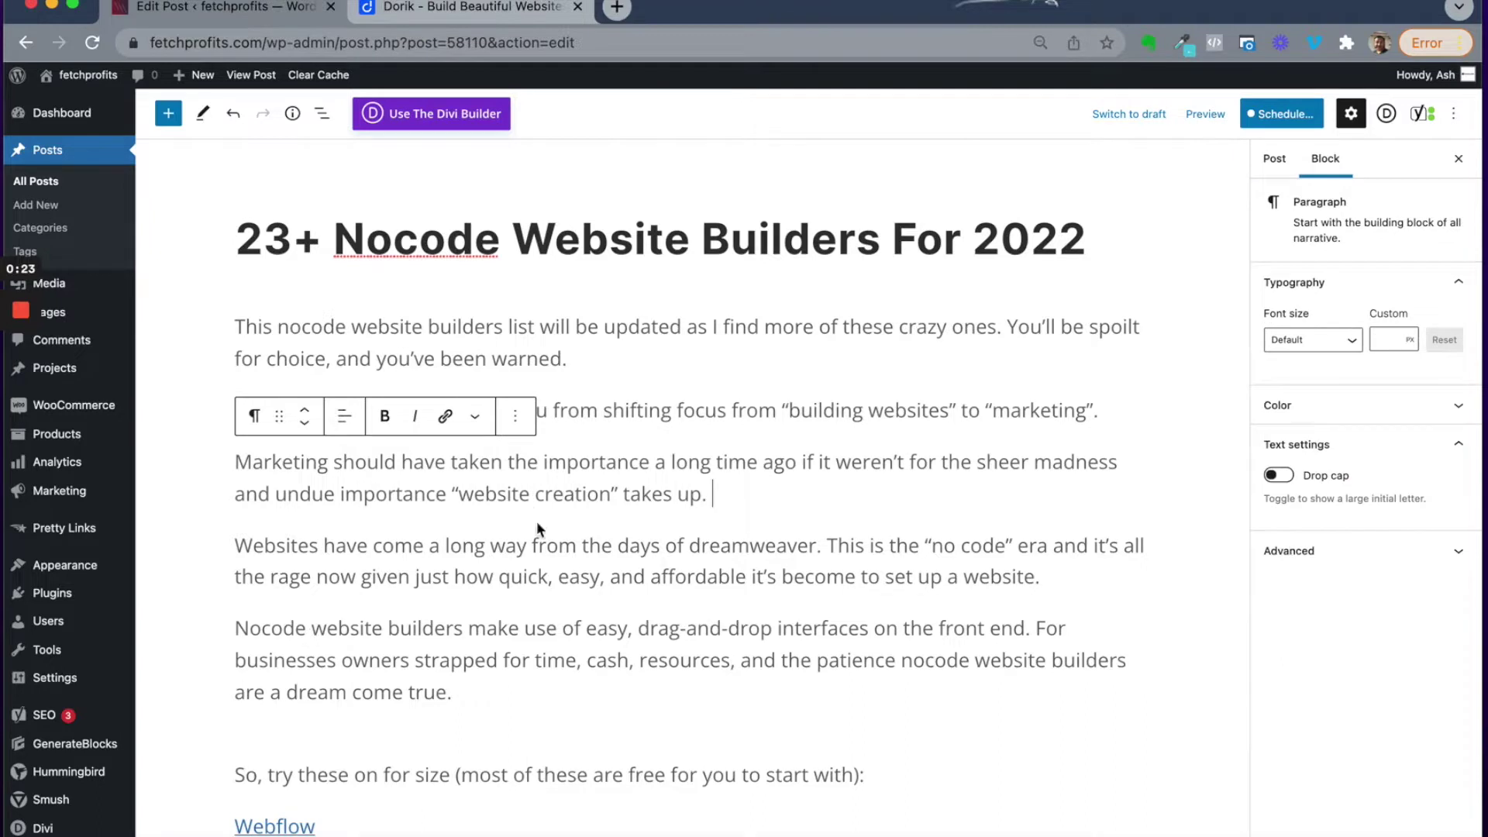
{"action": "left_click", "coordinate": [476, 242]}
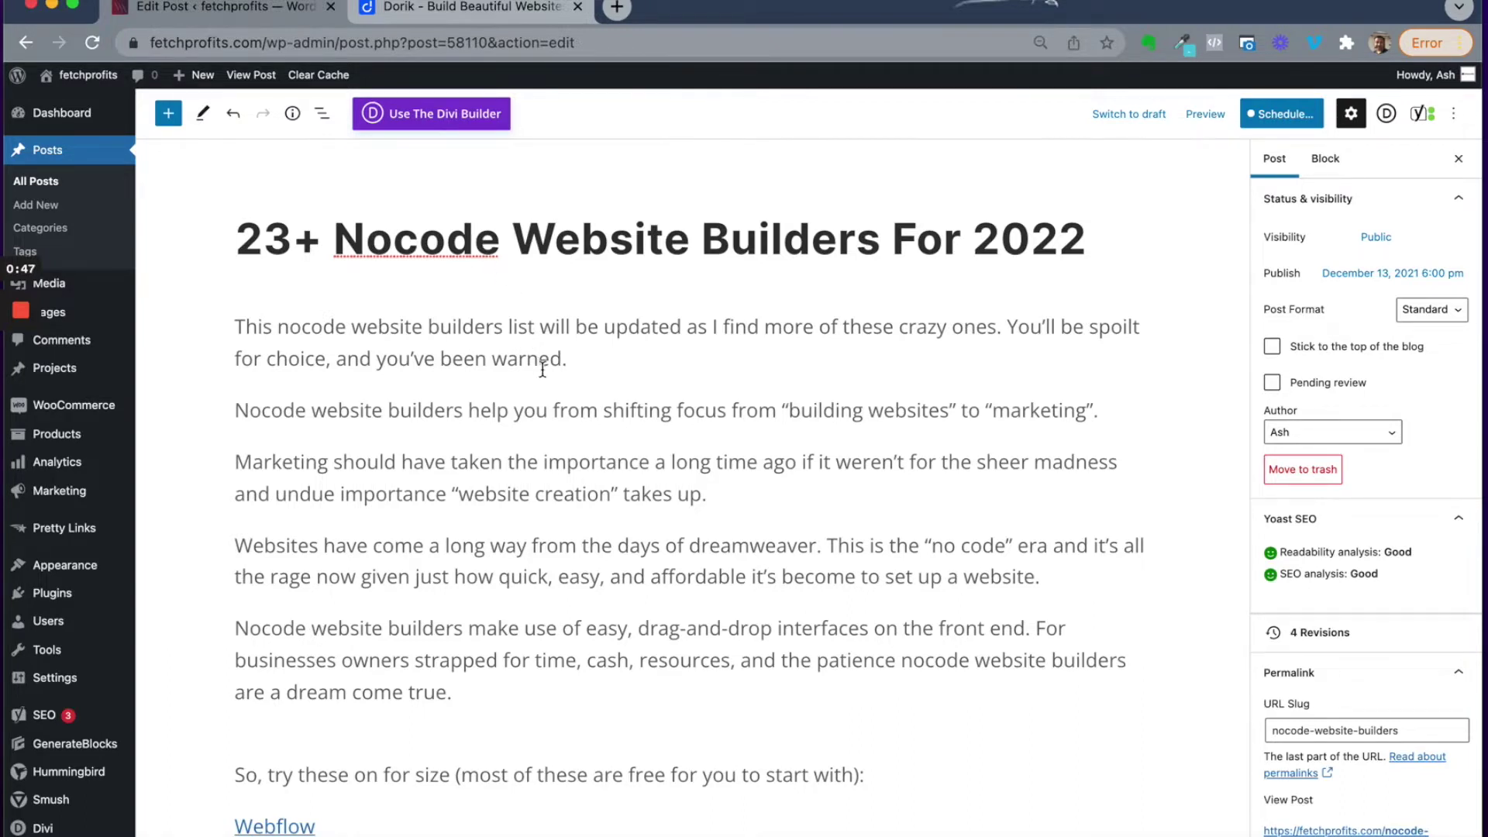
{"action": "scroll", "coordinate": [542, 378], "scroll_direction": "down", "scroll_amount": 2}
Move from the first intro paragraph past the builder link list and select the Webflow H2 heading.
{"action": "left_click", "coordinate": [580, 297]}
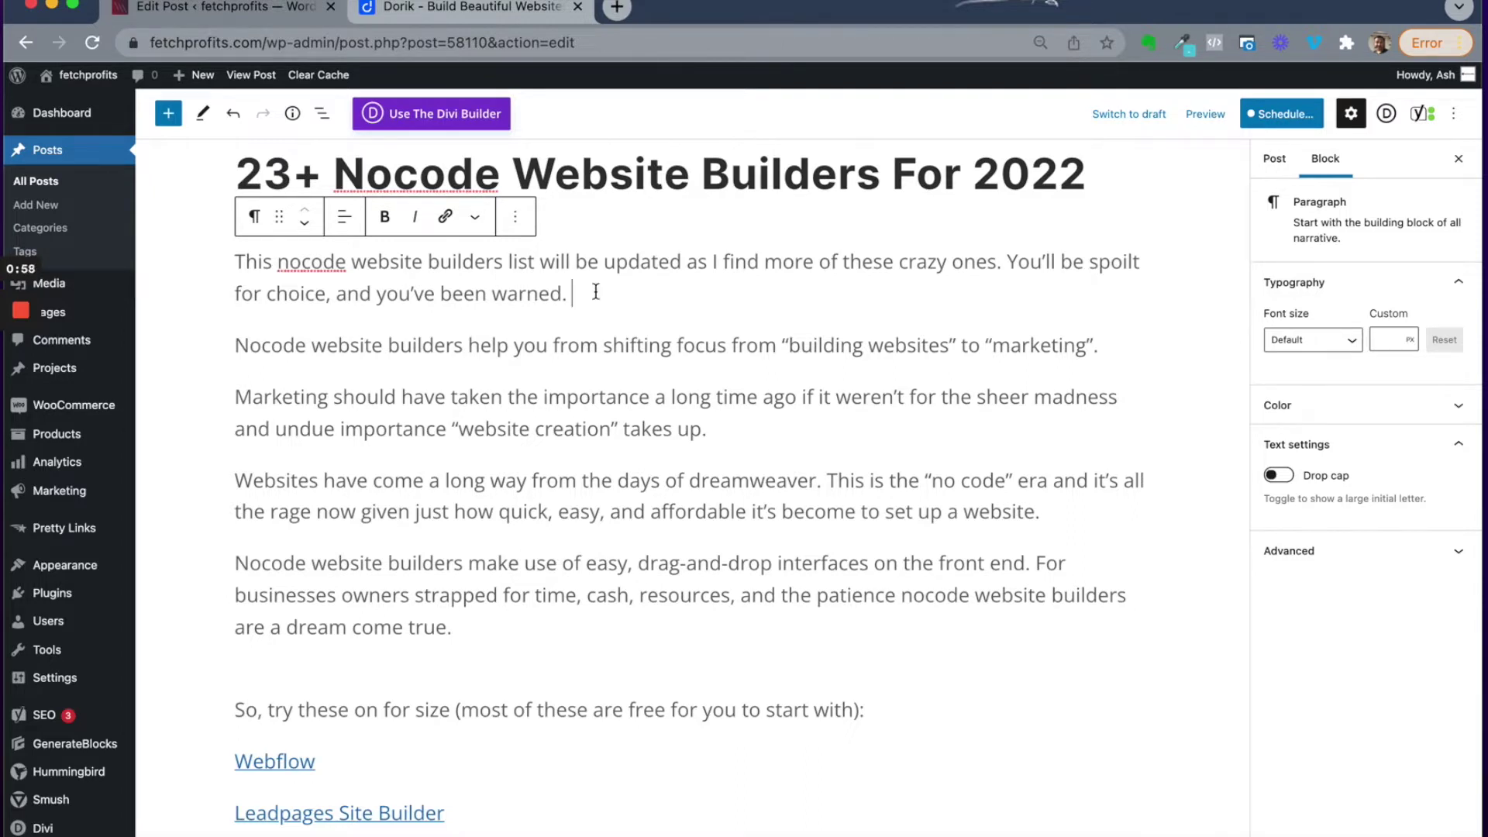
{"action": "scroll", "coordinate": [612, 438], "scroll_direction": "down", "scroll_amount": 6}
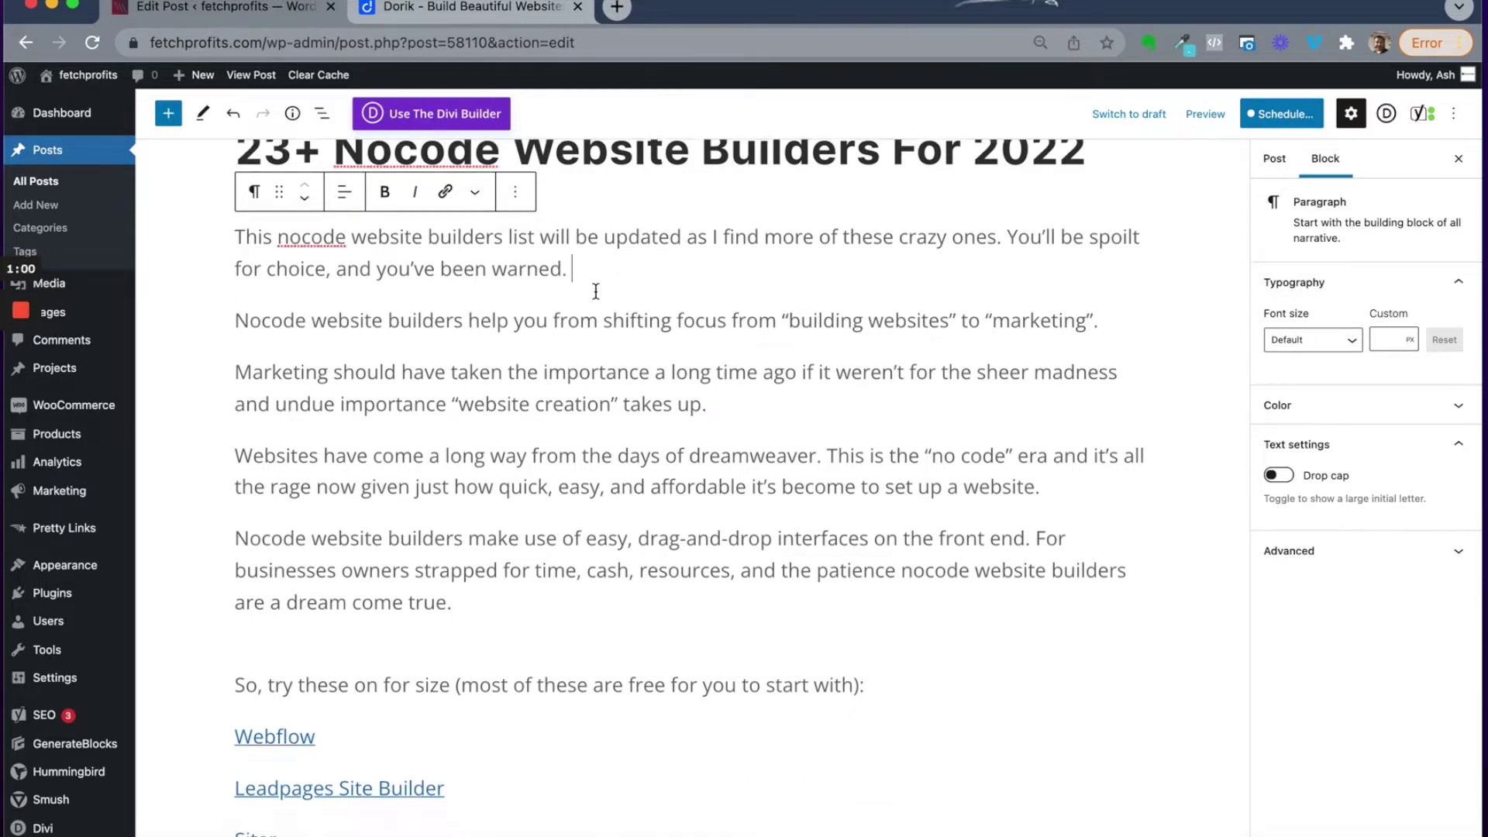
{"action": "scroll", "coordinate": [608, 433], "scroll_direction": "down", "scroll_amount": 1}
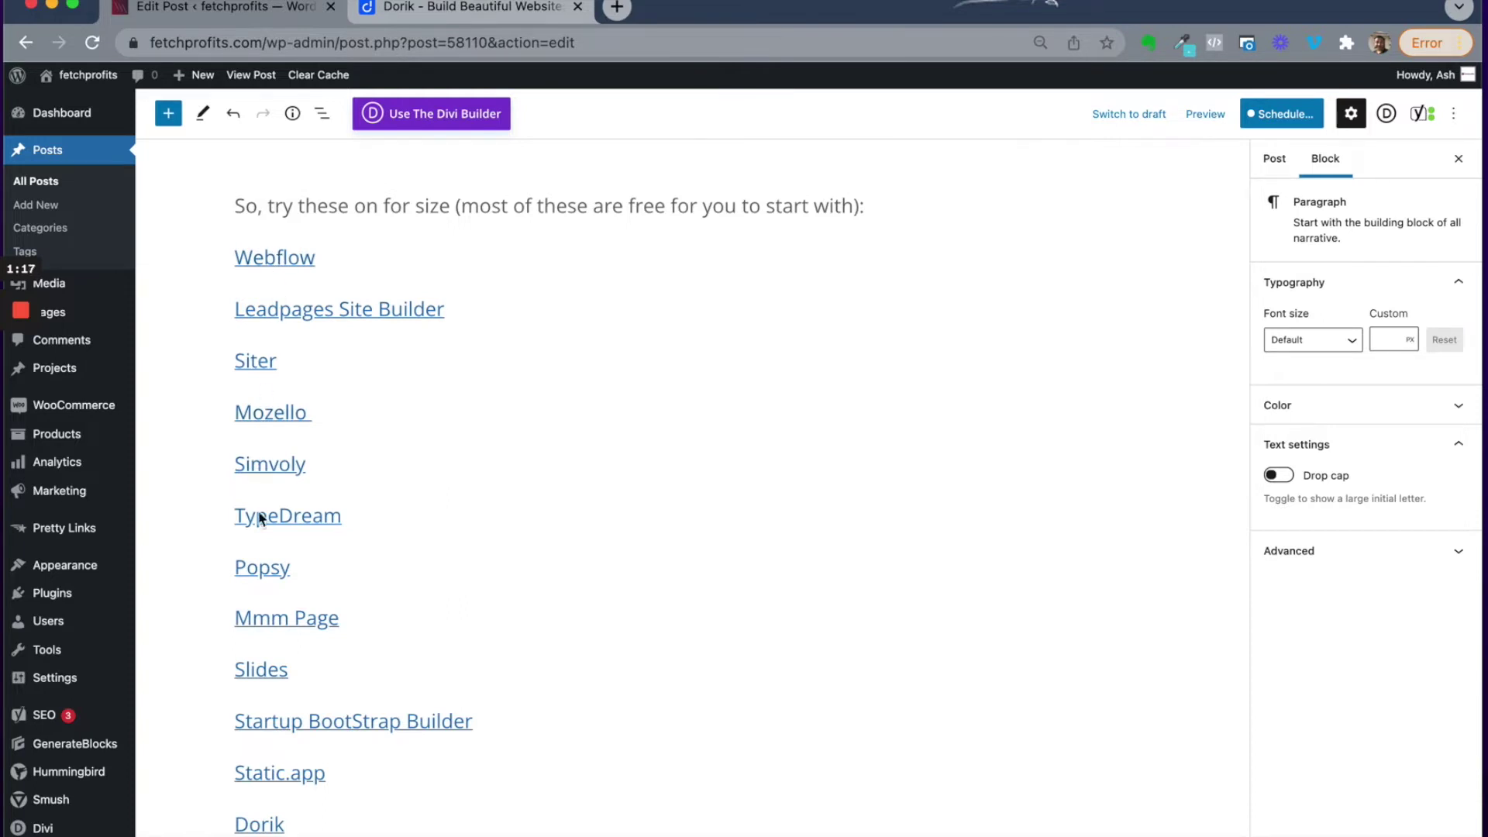
{"action": "scroll", "coordinate": [540, 573], "scroll_direction": "down", "scroll_amount": 3}
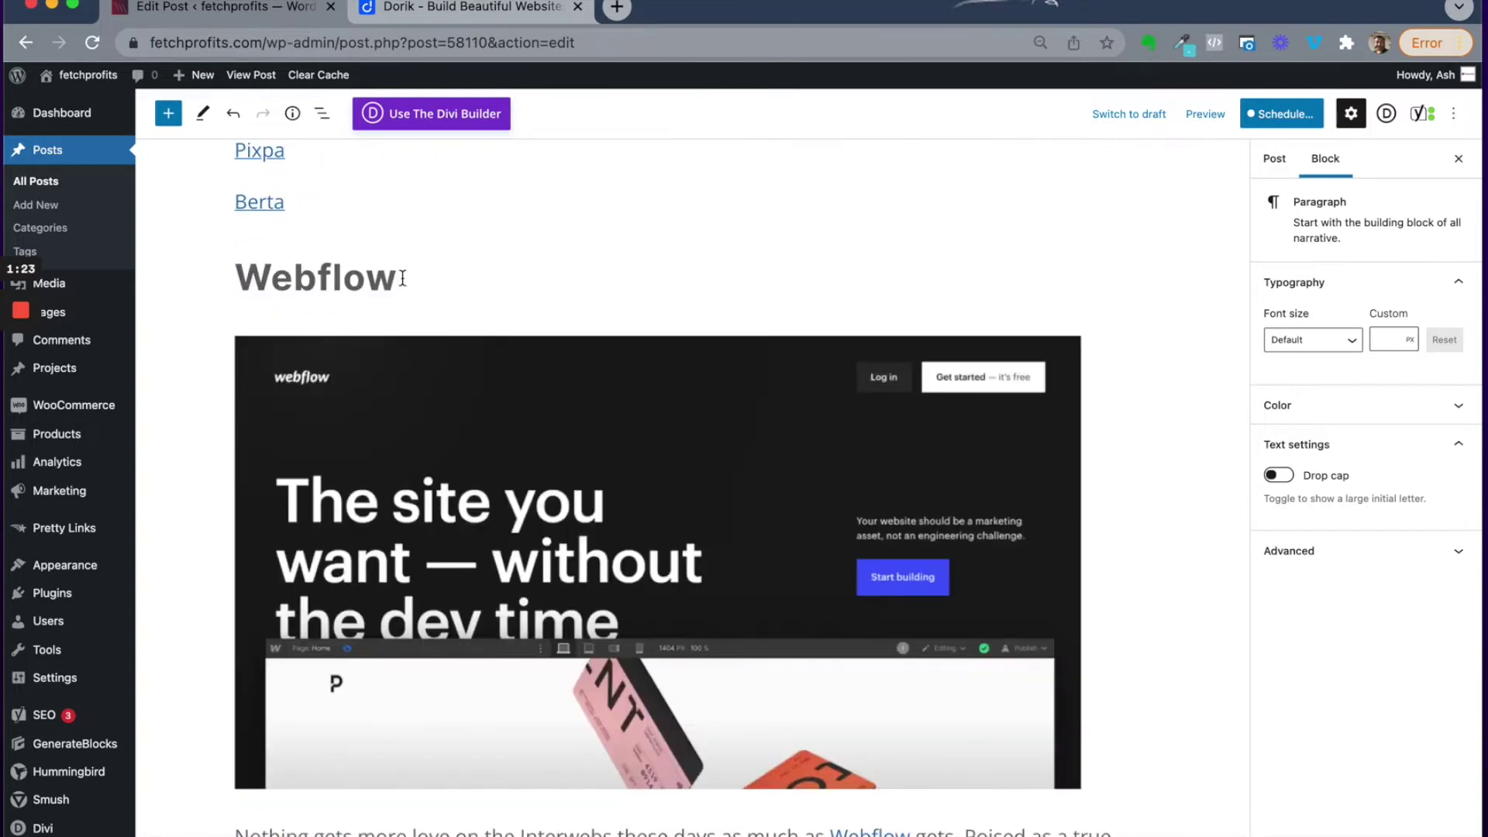
{"action": "left_click", "coordinate": [391, 271]}
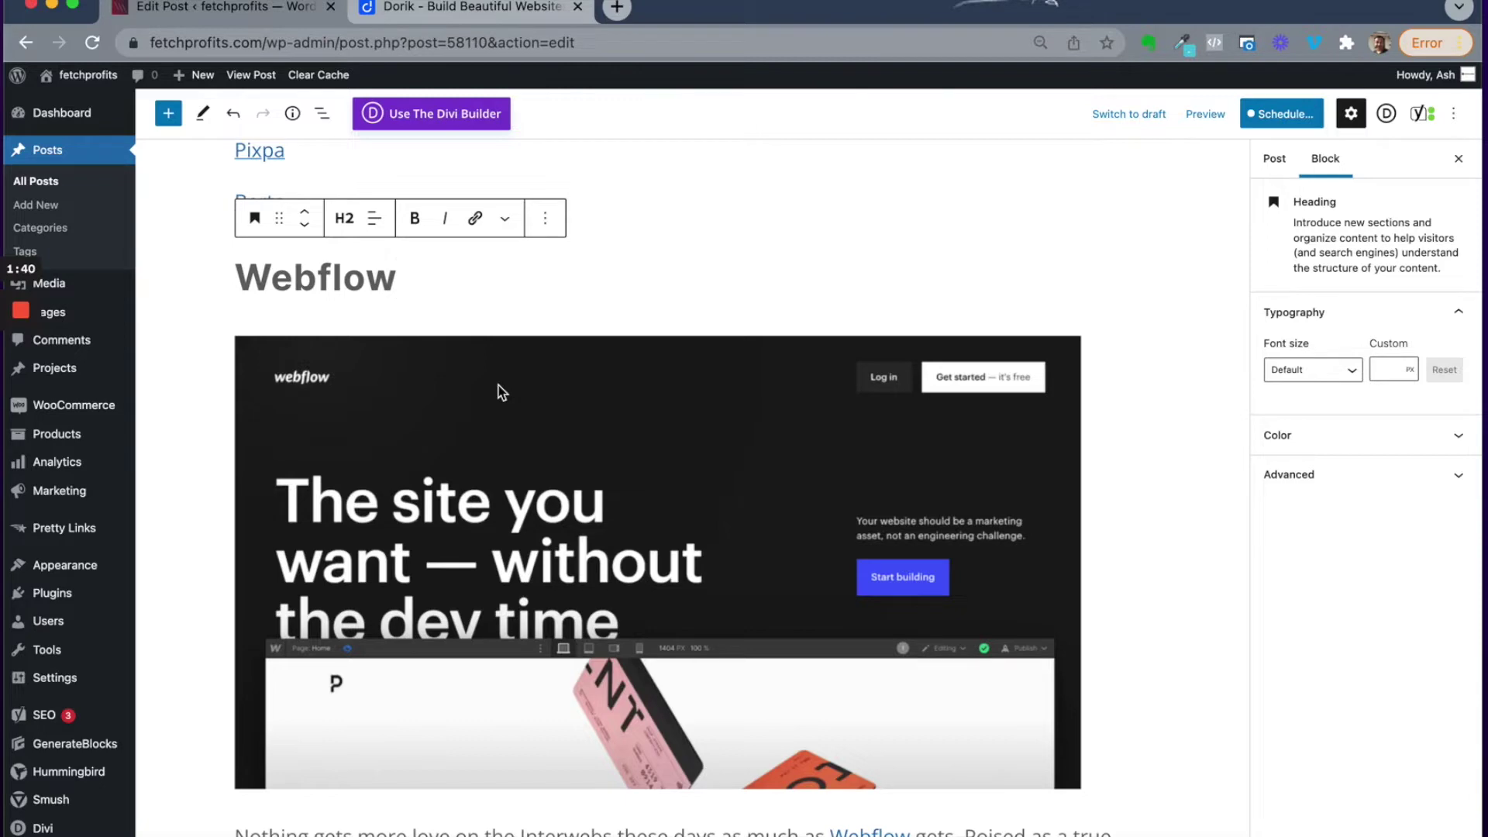
Check the Webflow screenshot's alt text and 1024×548 size, then switch to the Dorik homepage tab.
{"action": "left_click", "coordinate": [526, 508]}
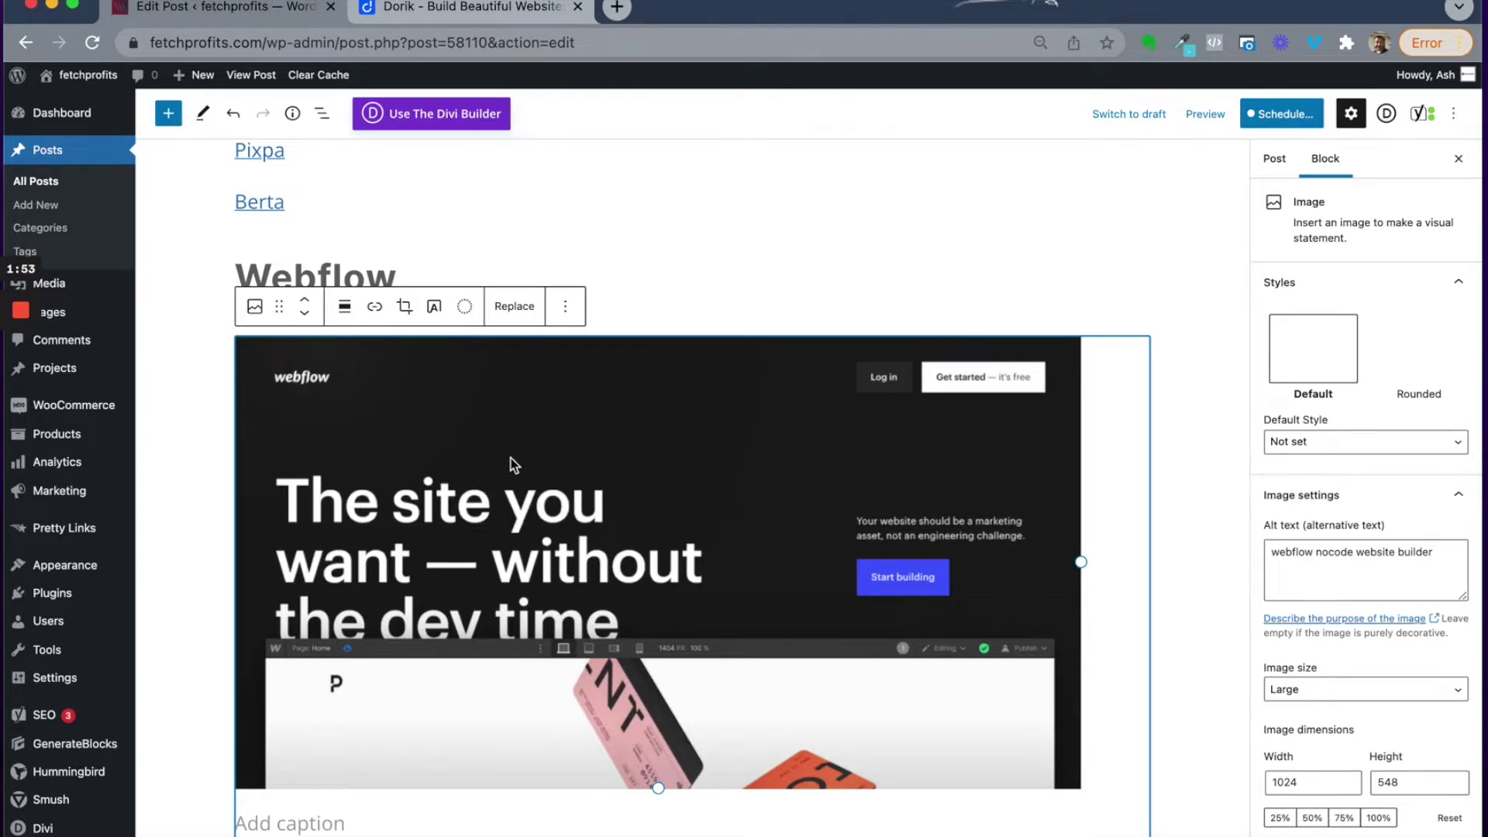
{"action": "left_click", "coordinate": [444, 8]}
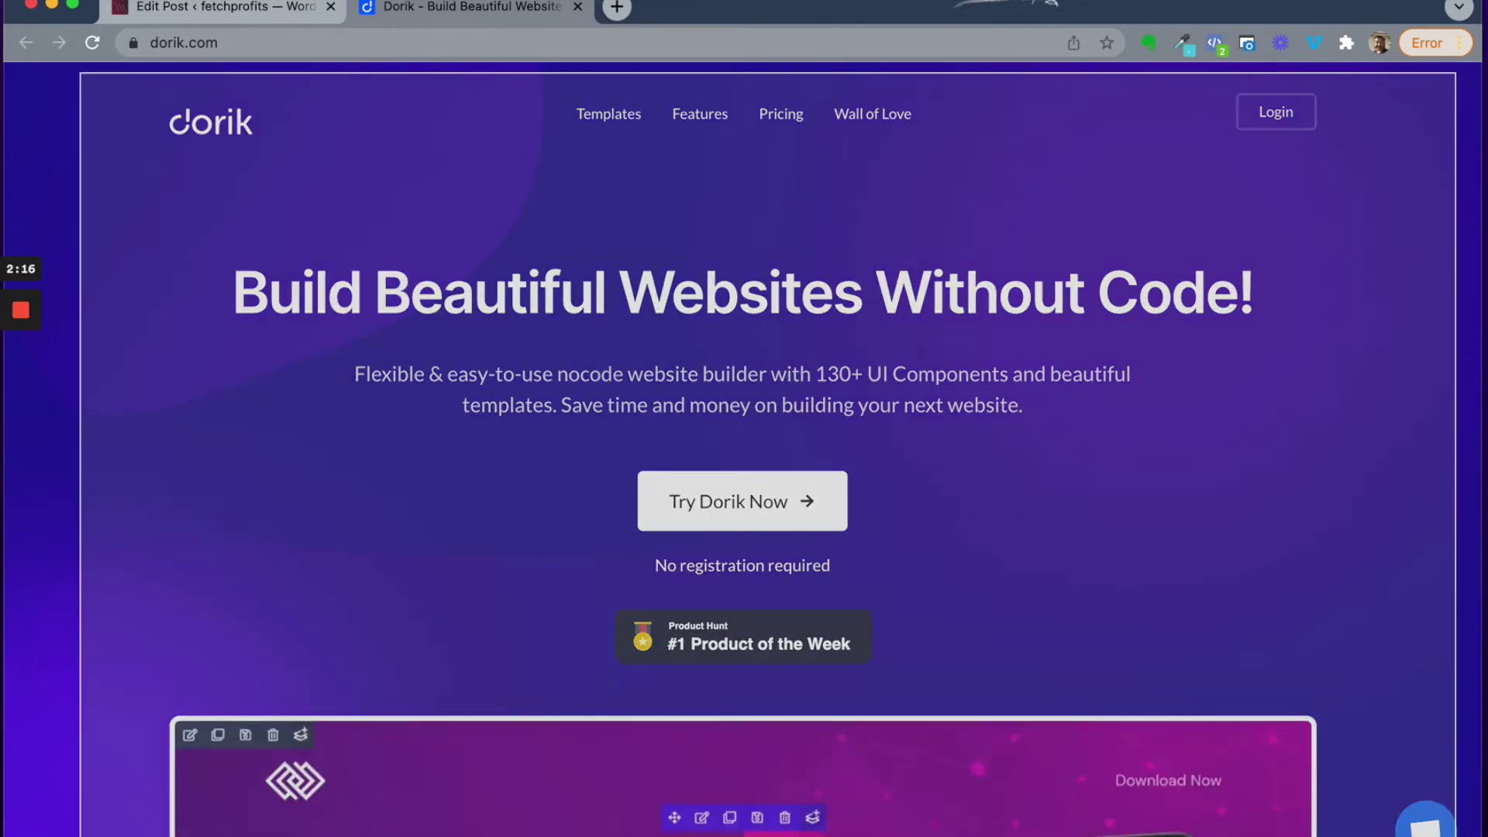
Screenshot the Dorik homepage window and rename the Desktop file to 'Dorik'.
{"action": "left_click", "coordinate": [860, 555]}
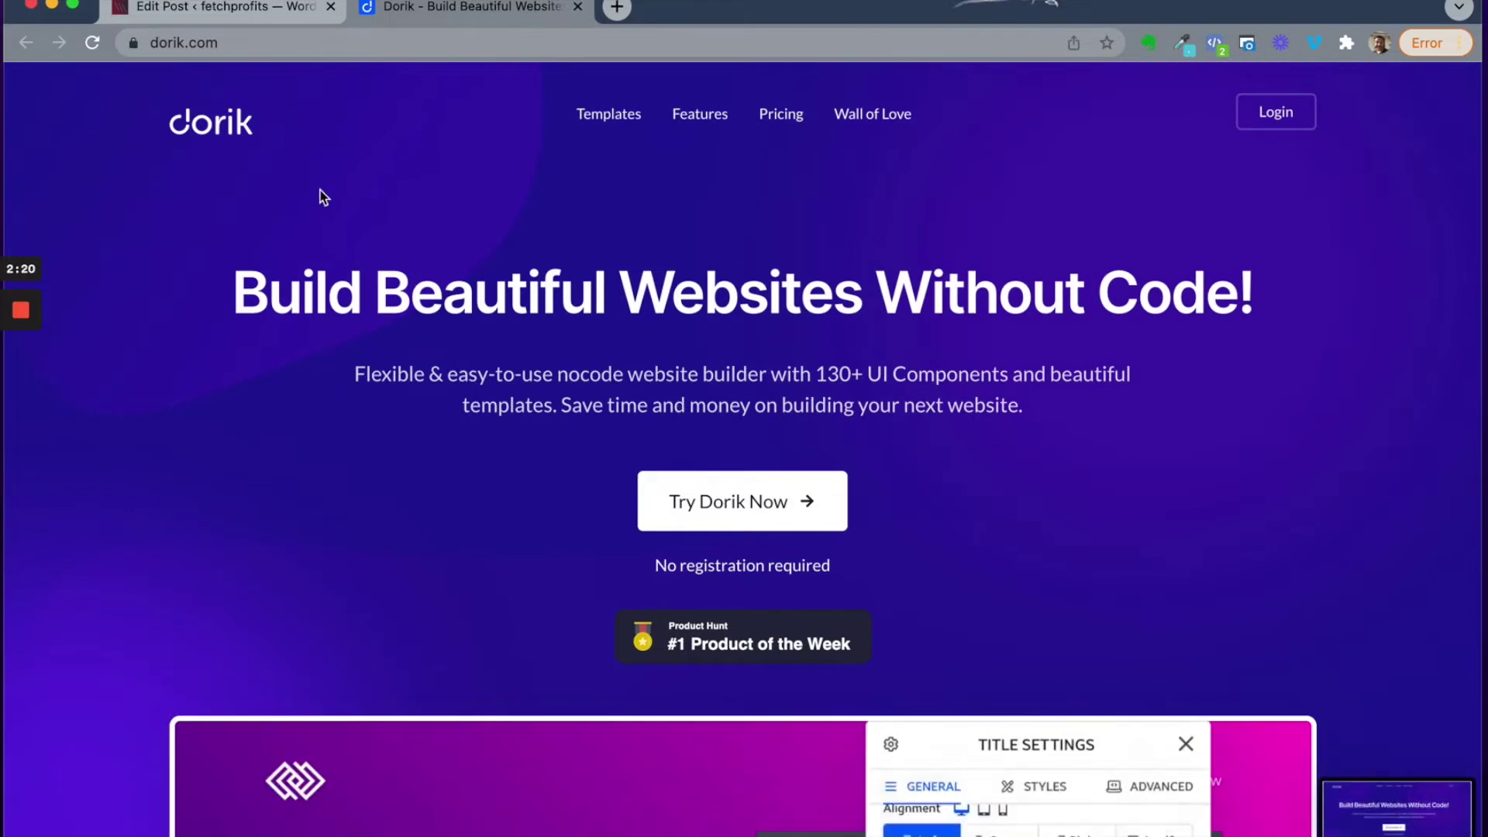
{"action": "left_click", "coordinate": [180, 13]}
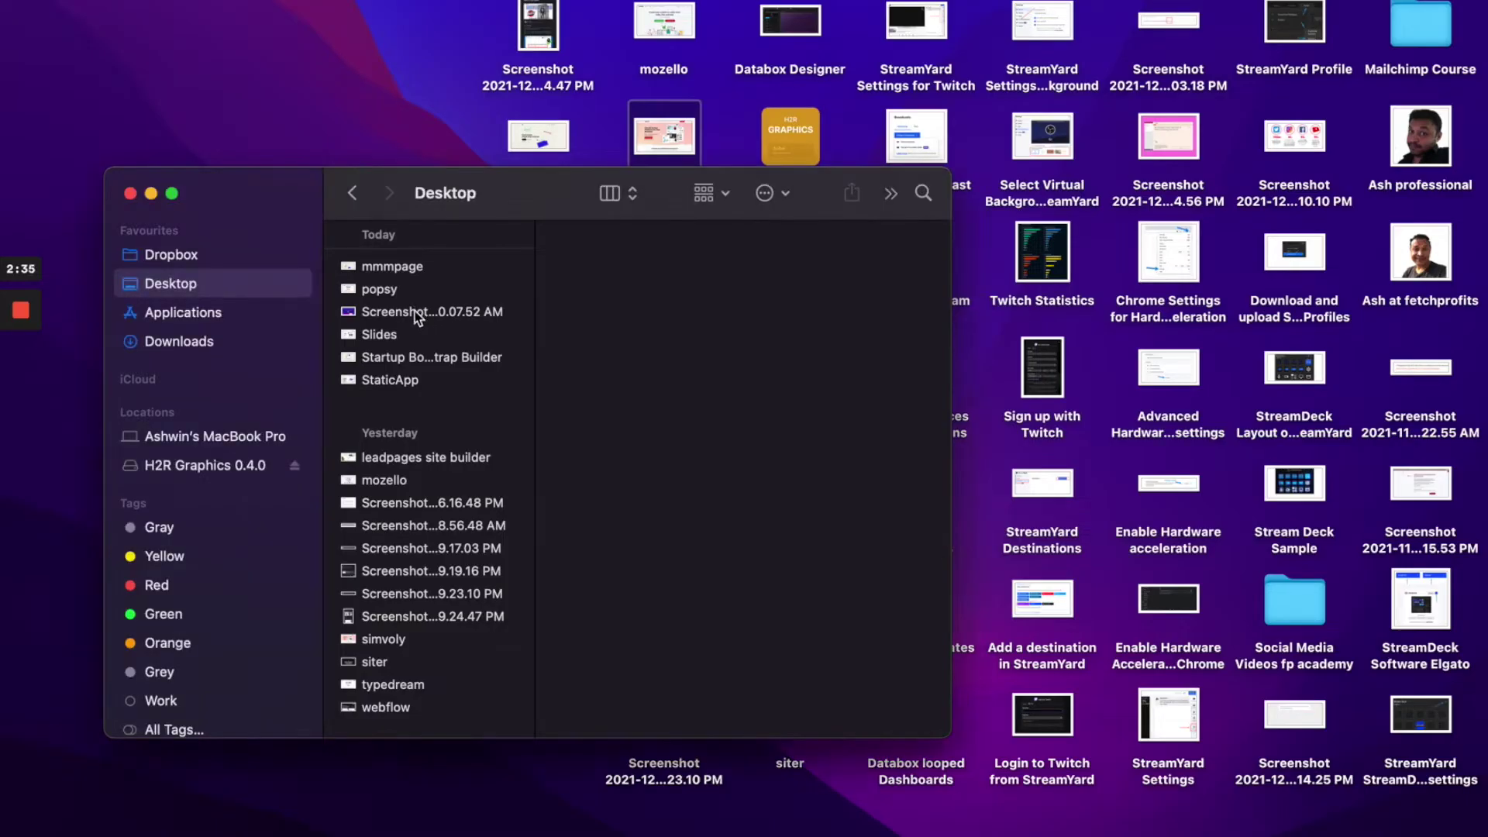
{"action": "left_click", "coordinate": [415, 311]}
{"action": "right_click", "coordinate": [416, 311]}
{"action": "left_click", "coordinate": [472, 434]}
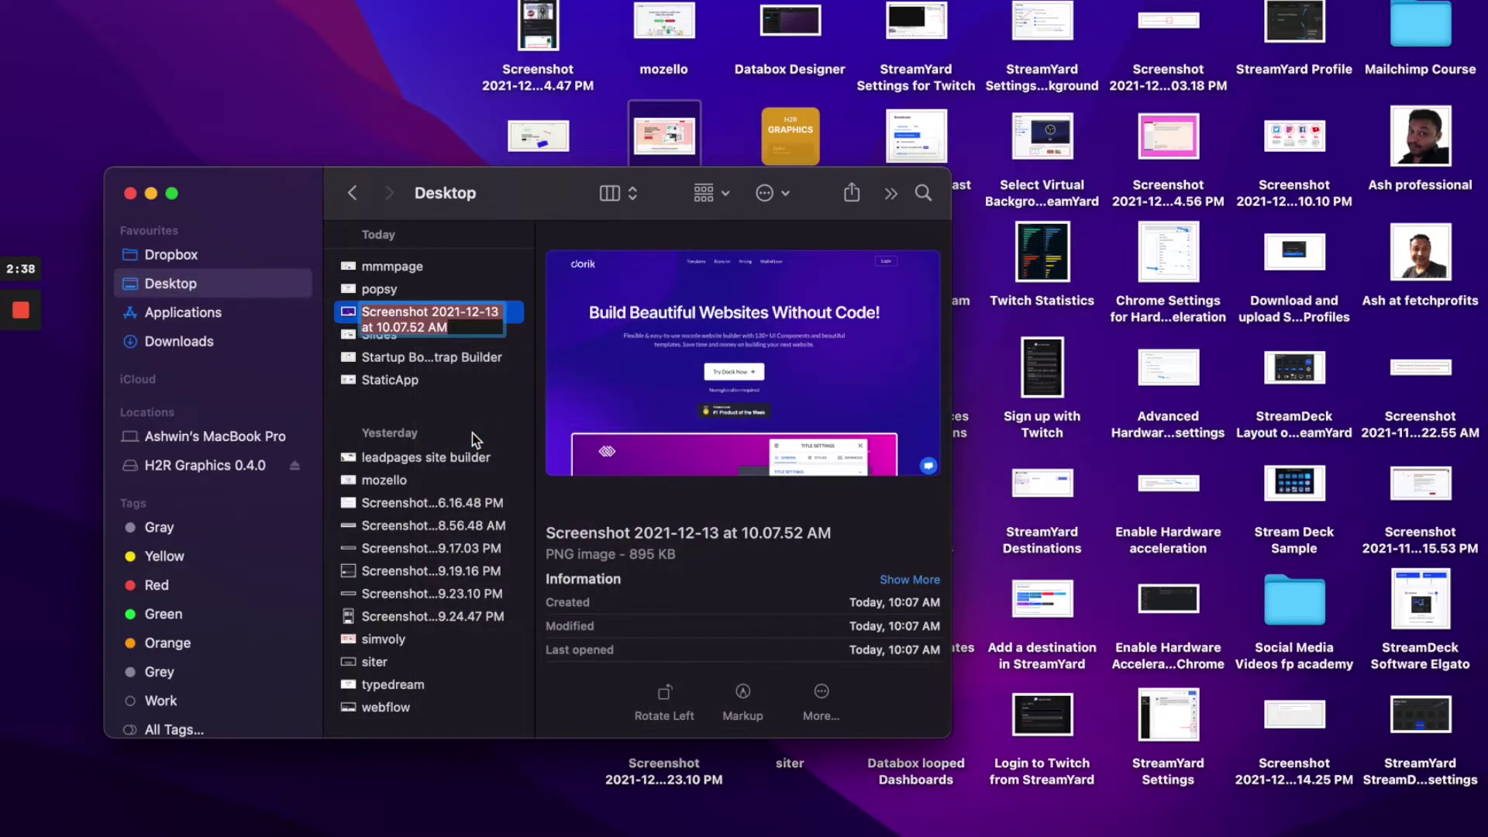
{"action": "type", "text": "Dorik"}
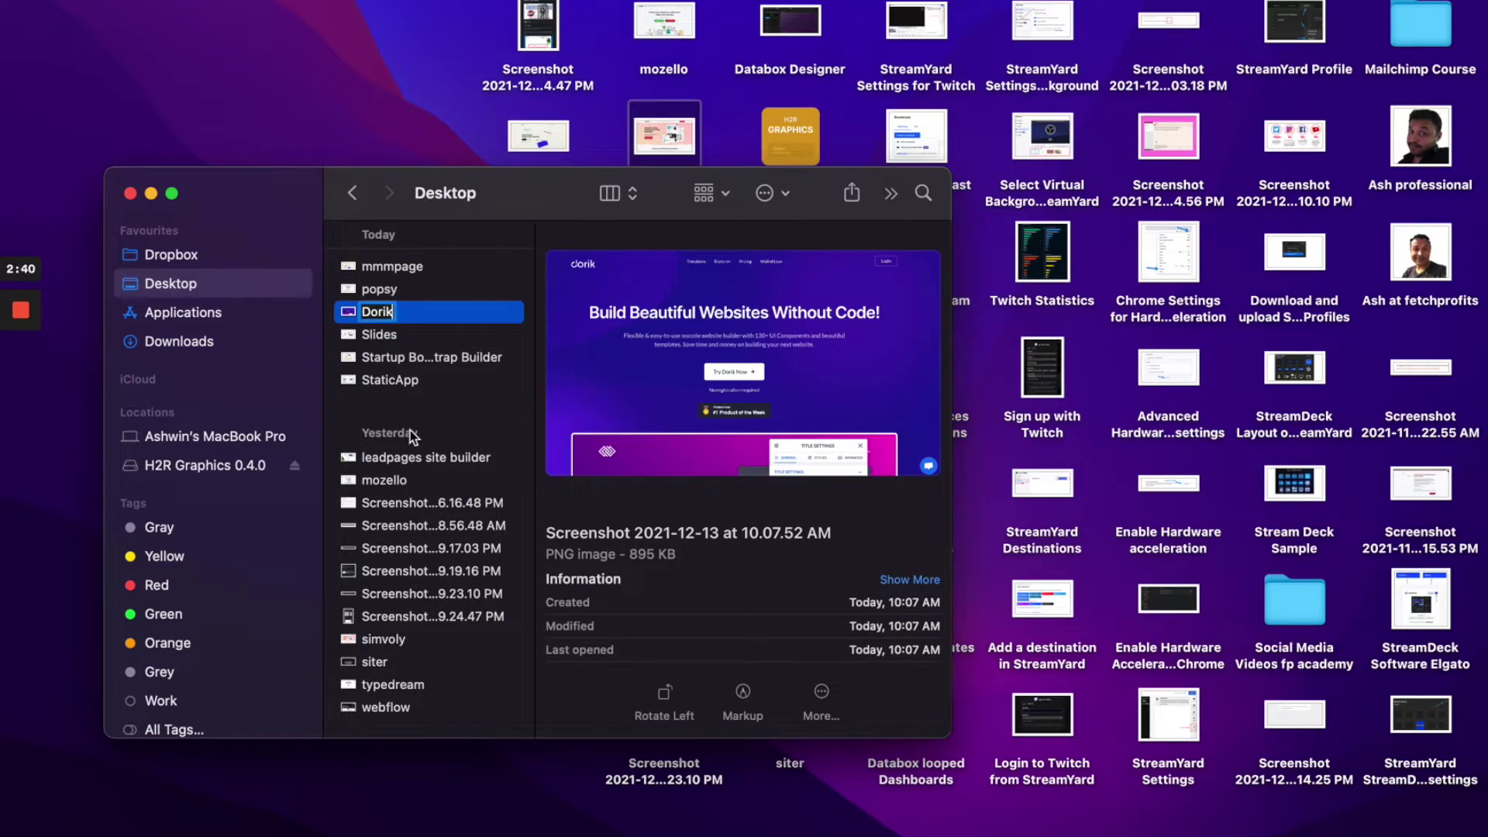
{"action": "left_click", "coordinate": [393, 384]}
{"action": "left_click_drag", "start_coordinate": [366, 265], "coordinate": [366, 278]}
Resize the Dorik screenshot in Preview to 1200 × 687 pixels, scaled proportionally, and close it.
{"action": "double_click", "coordinate": [367, 278]}
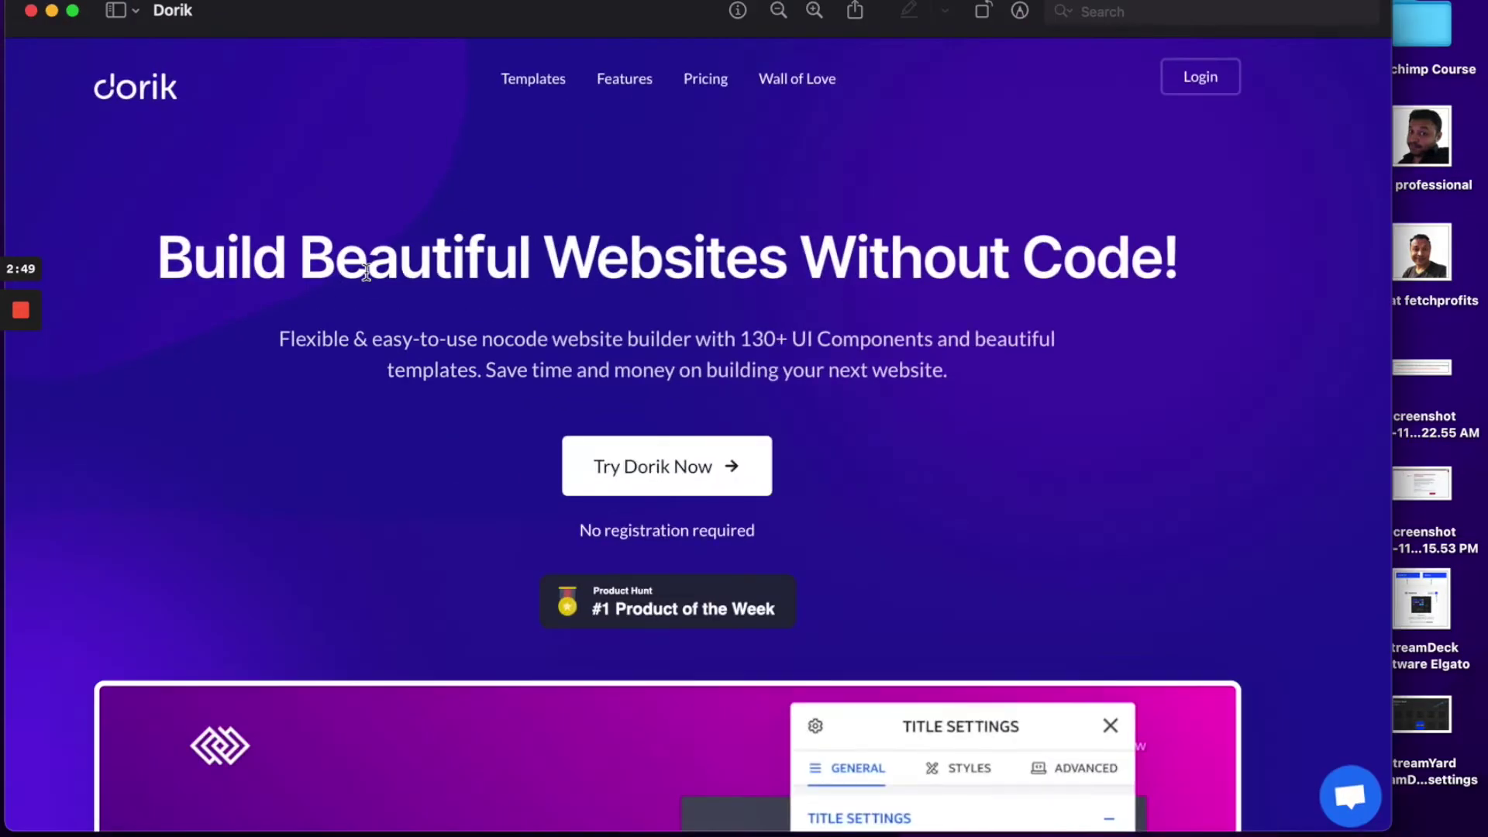
{"action": "right_click", "coordinate": [370, 86]}
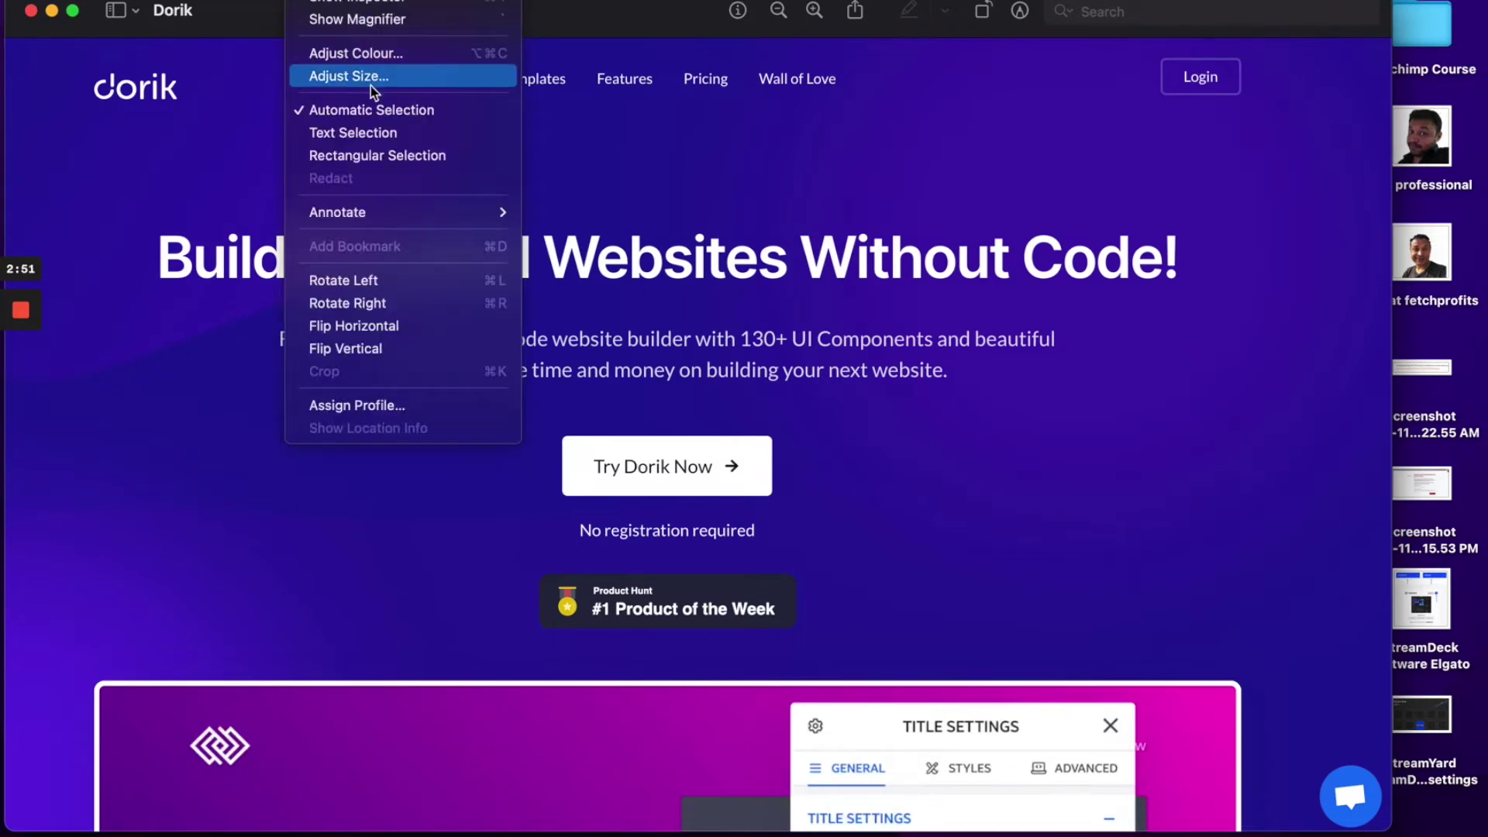
{"action": "key", "text": "Escape"}
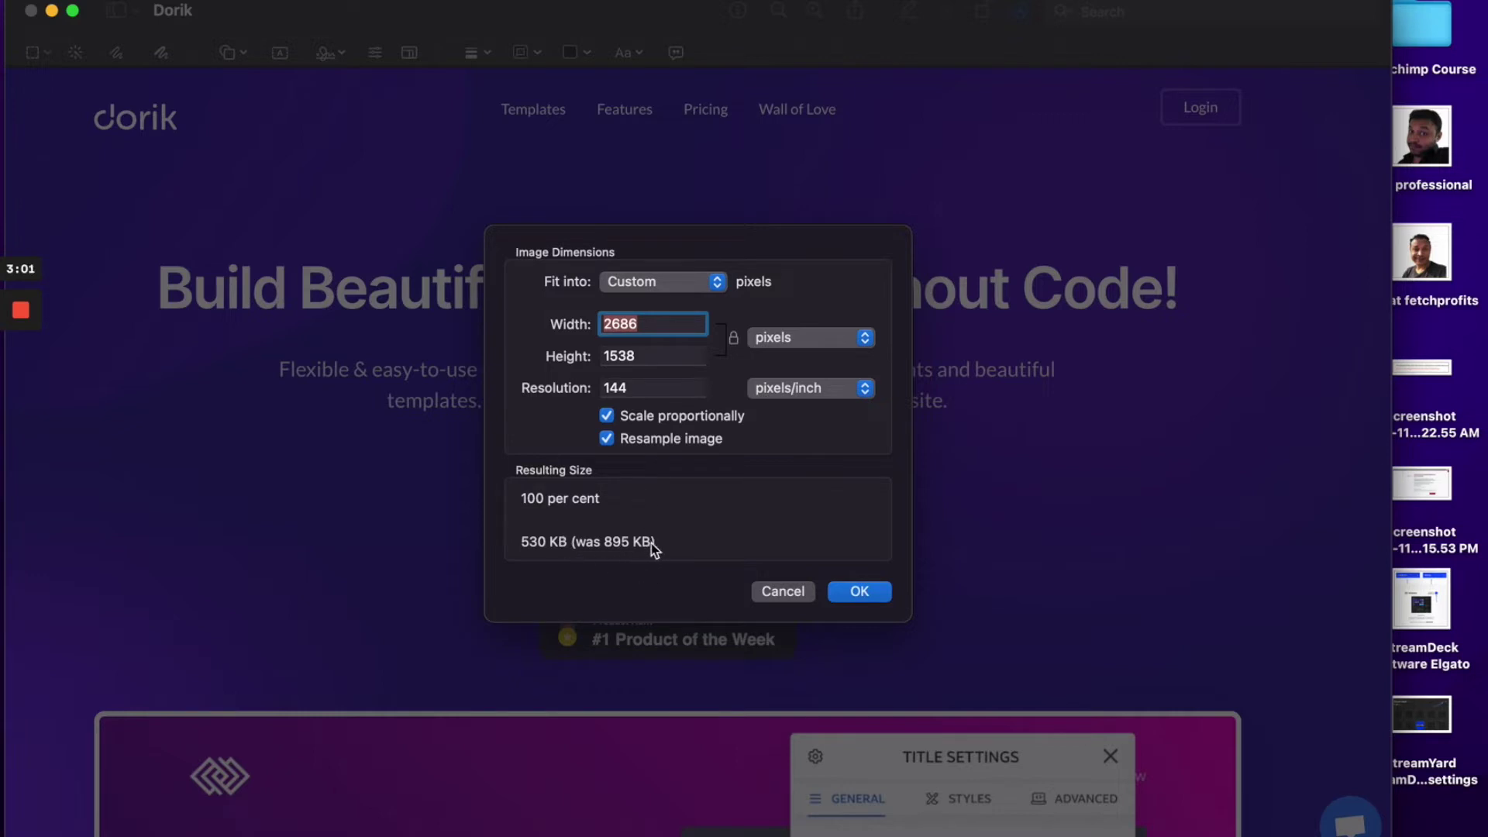
{"action": "type", "text": "1200"}
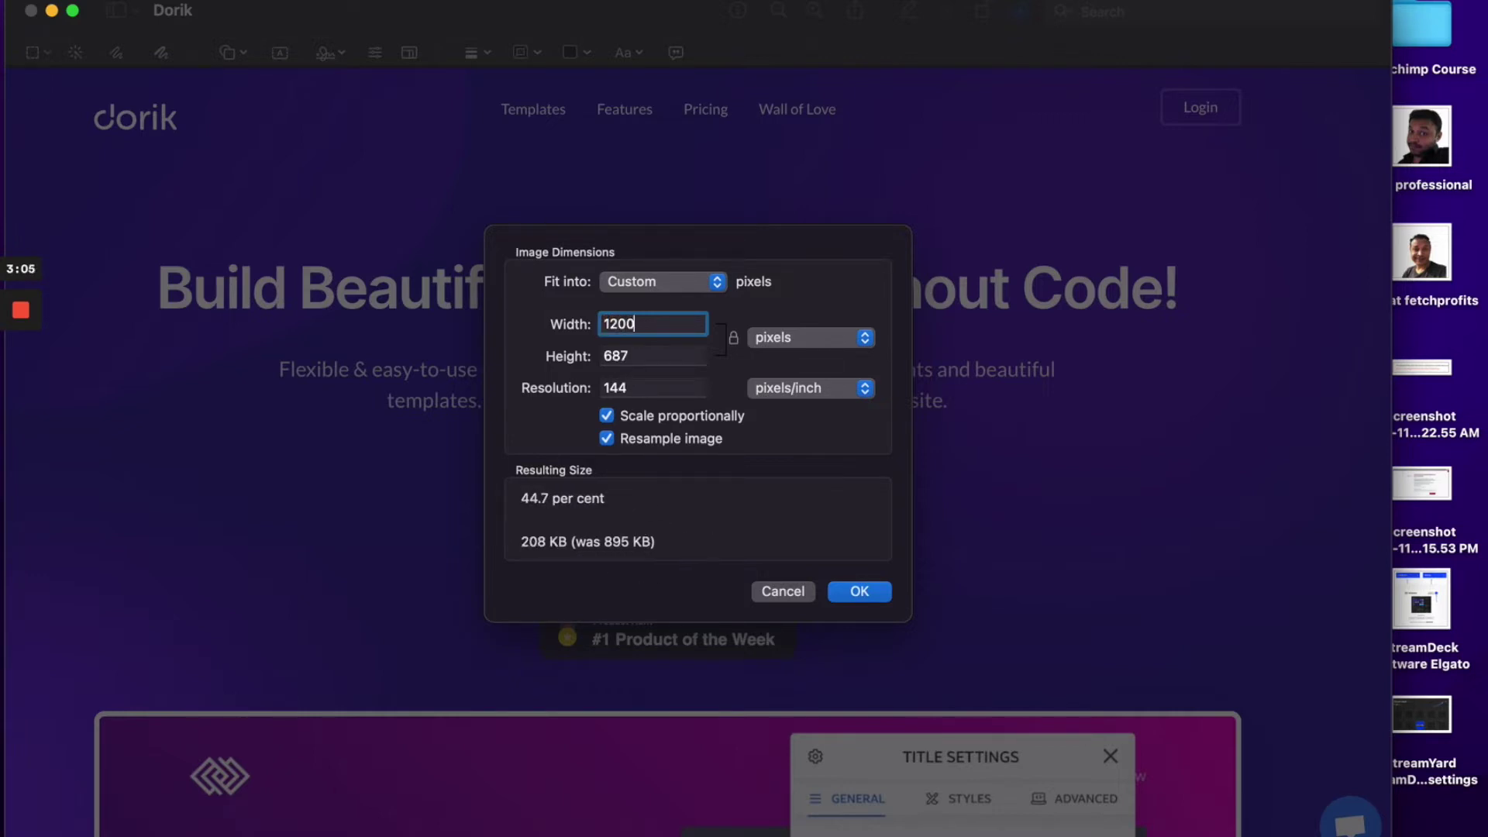
{"action": "left_click", "coordinate": [859, 593]}
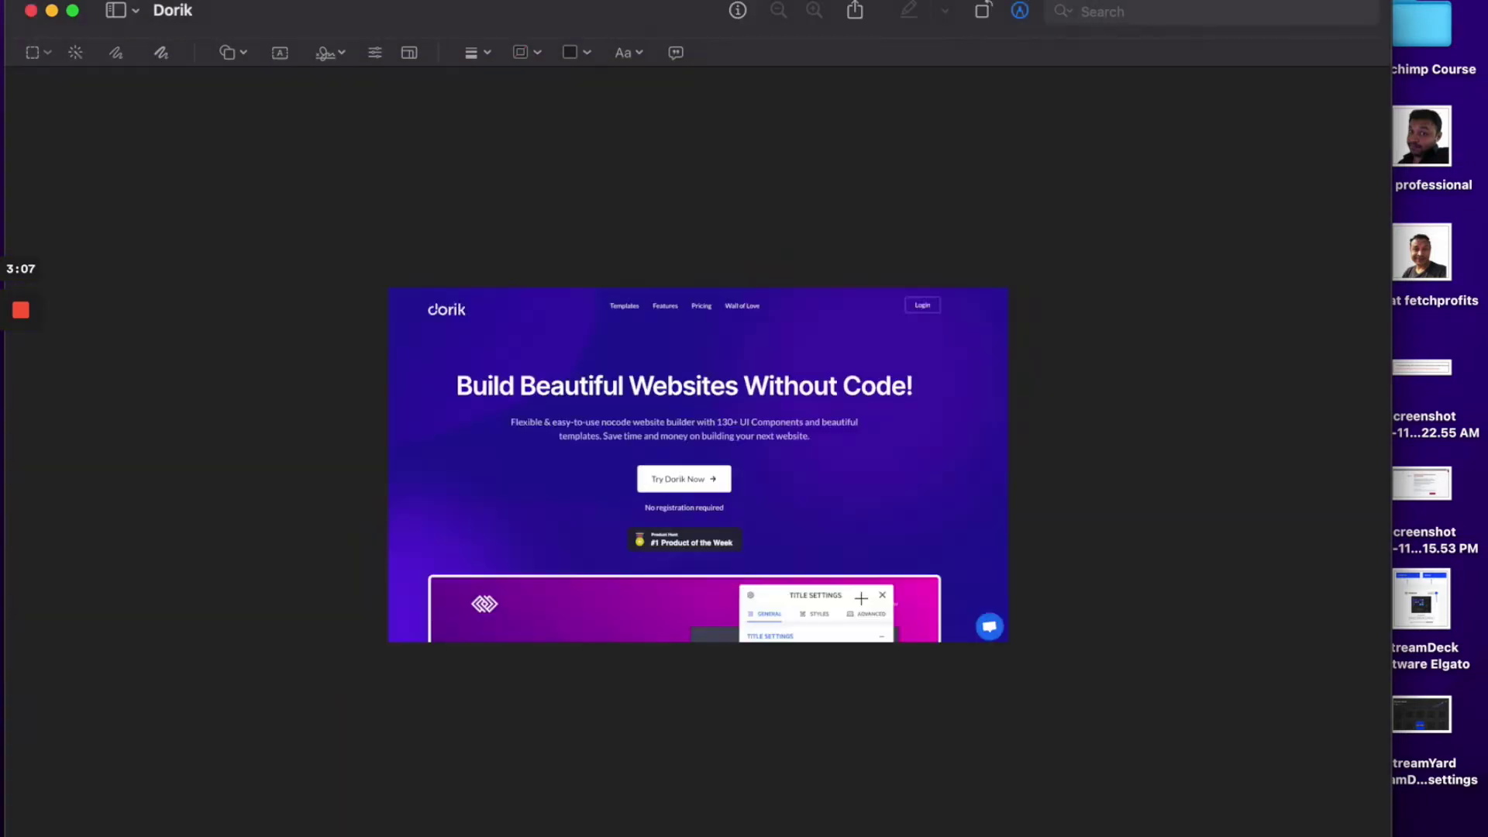
{"action": "left_click", "coordinate": [31, 10]}
{"action": "mouse_move", "coordinate": [874, 829]}
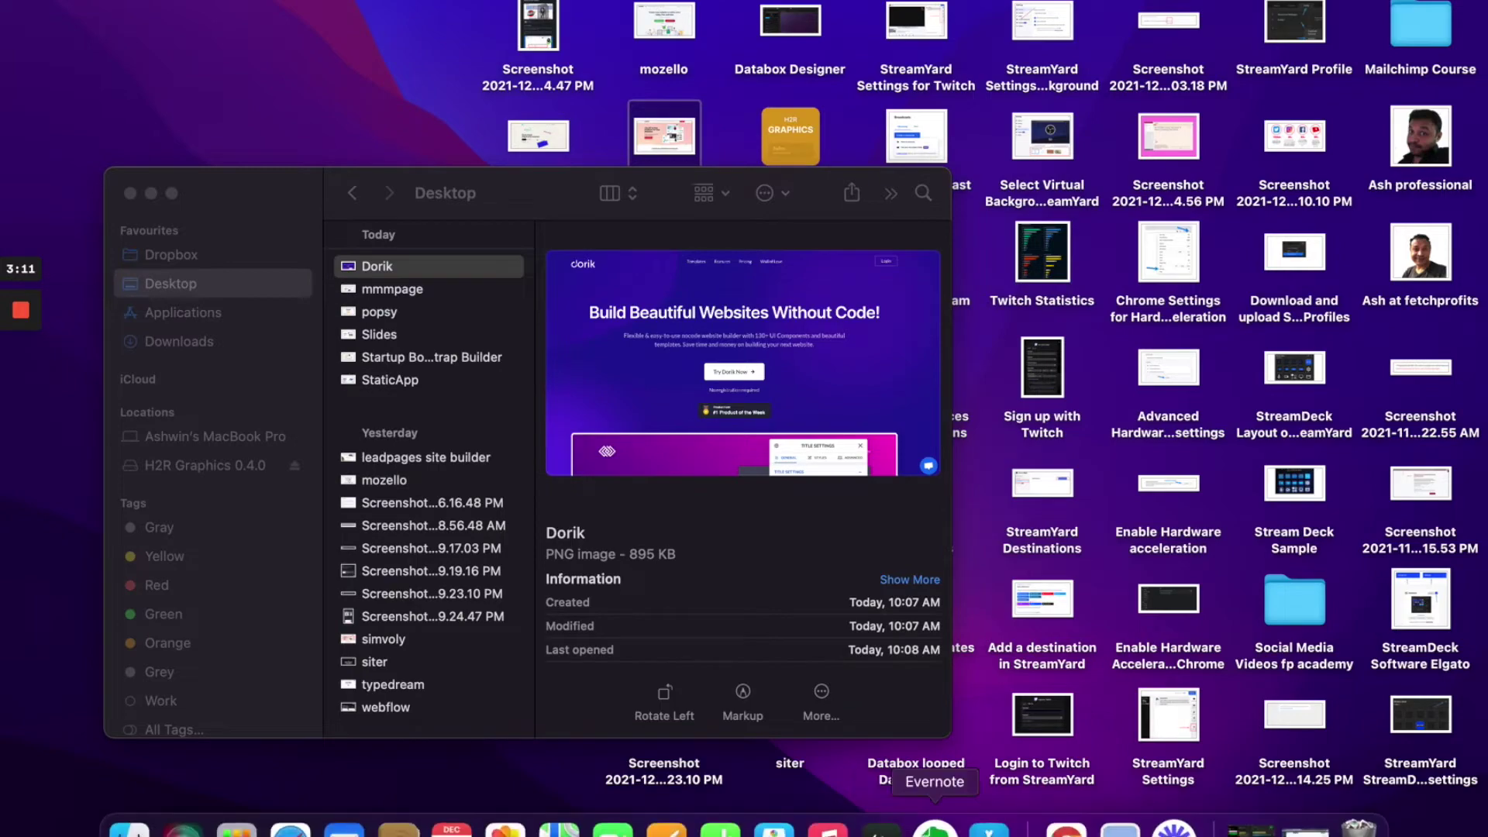
Upload the Dorik screenshot from the Desktop into the empty image block under the Dorik heading.
{"action": "left_click", "coordinate": [1066, 828]}
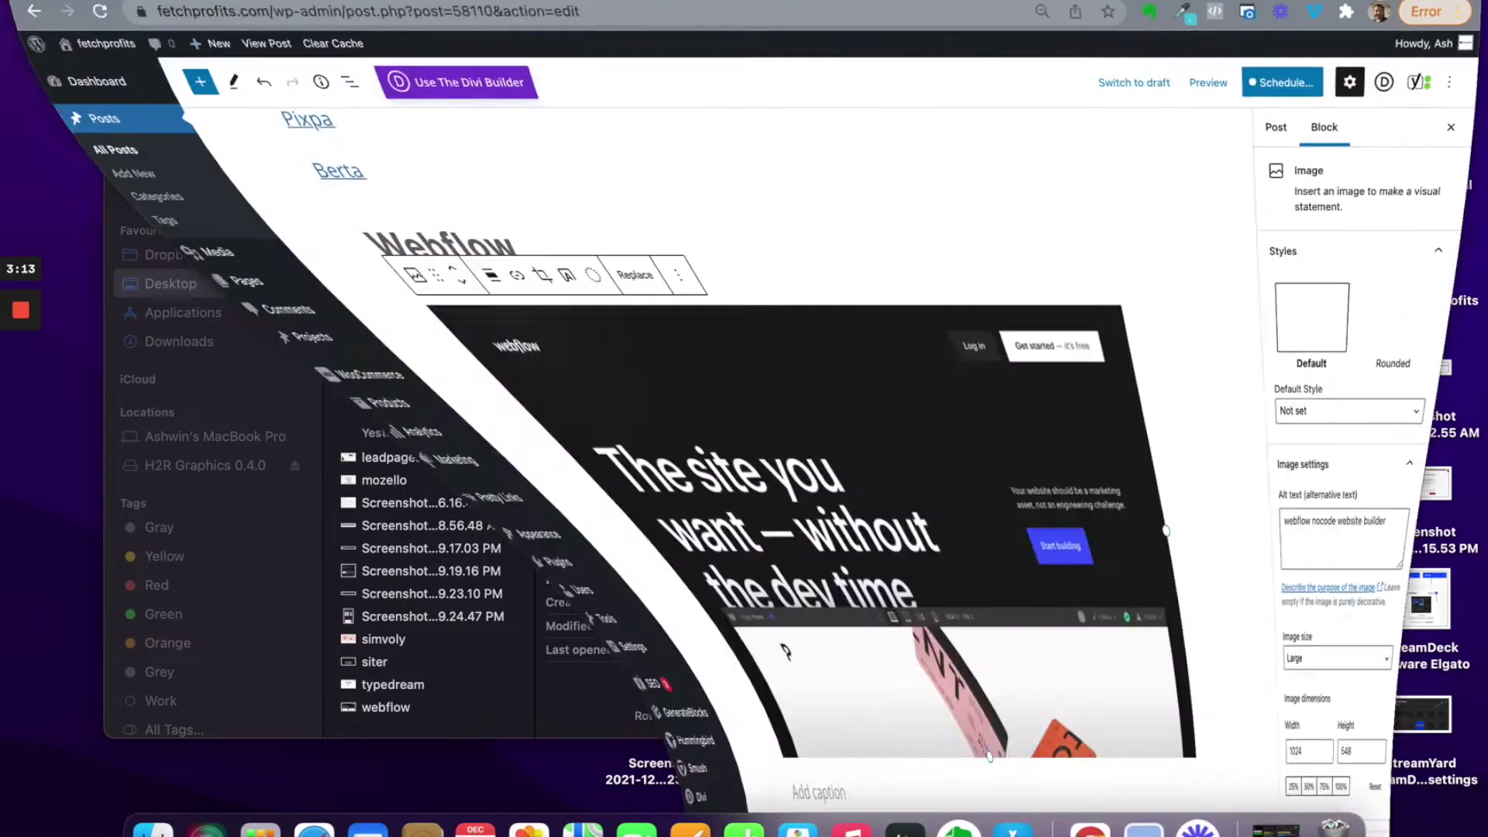
{"action": "scroll", "coordinate": [635, 383], "scroll_direction": "down", "scroll_amount": 10}
{"action": "scroll", "coordinate": [636, 383], "scroll_direction": "down", "scroll_amount": 20}
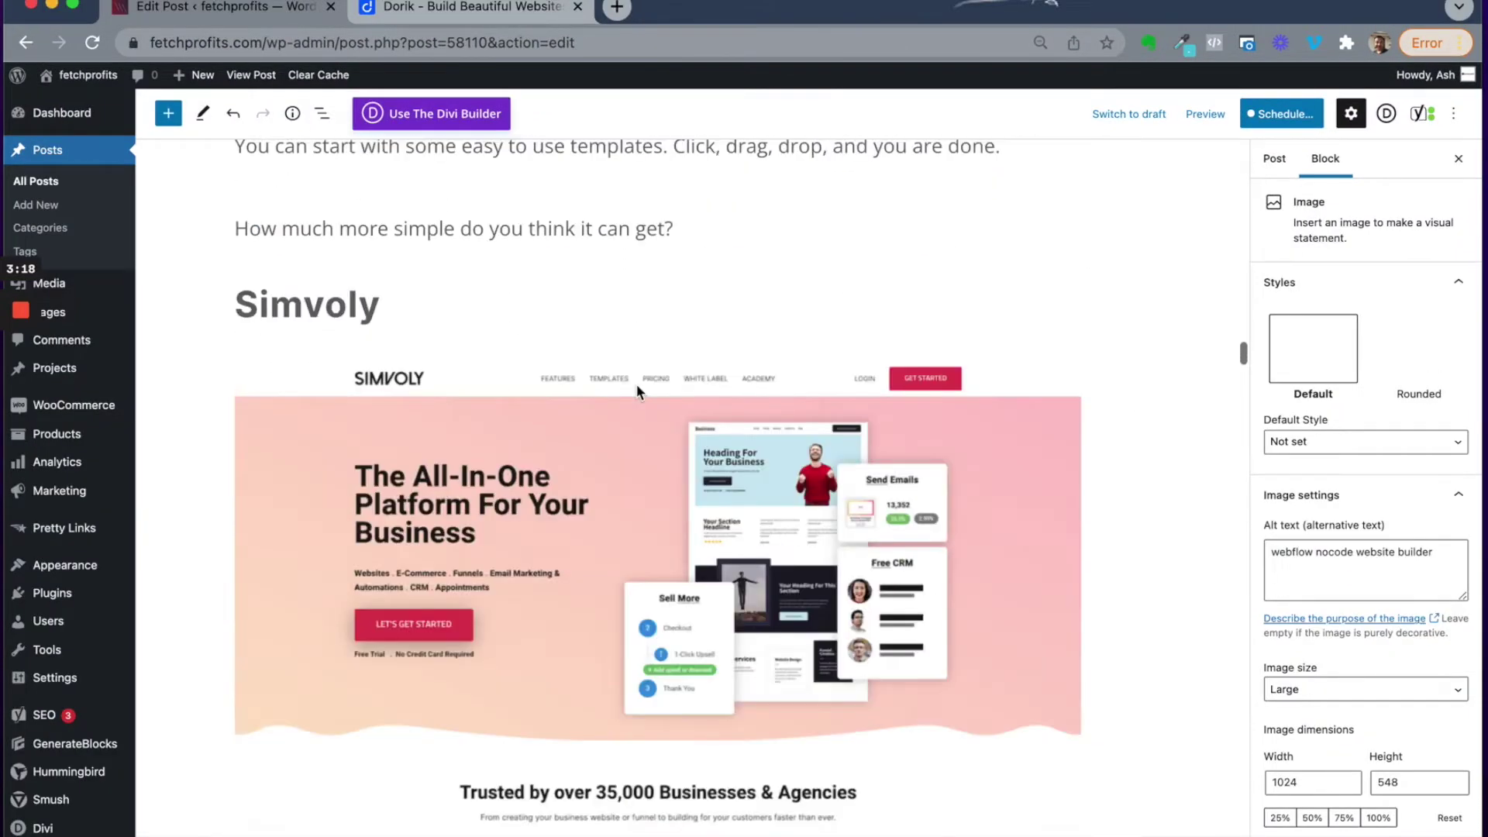
{"action": "scroll", "coordinate": [636, 383], "scroll_direction": "down", "scroll_amount": 20}
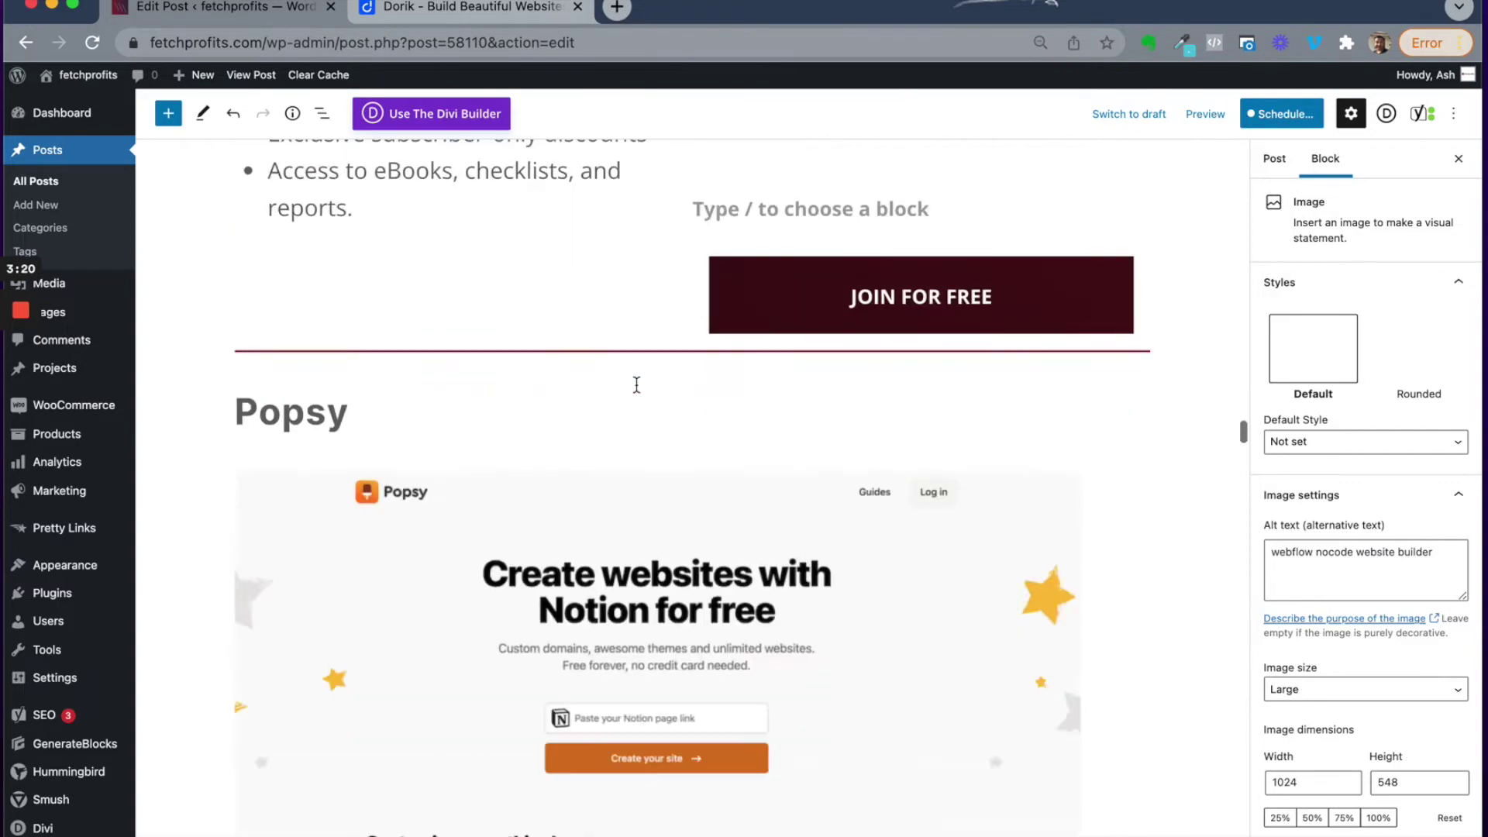
{"action": "scroll", "coordinate": [636, 383], "scroll_direction": "down", "scroll_amount": 20}
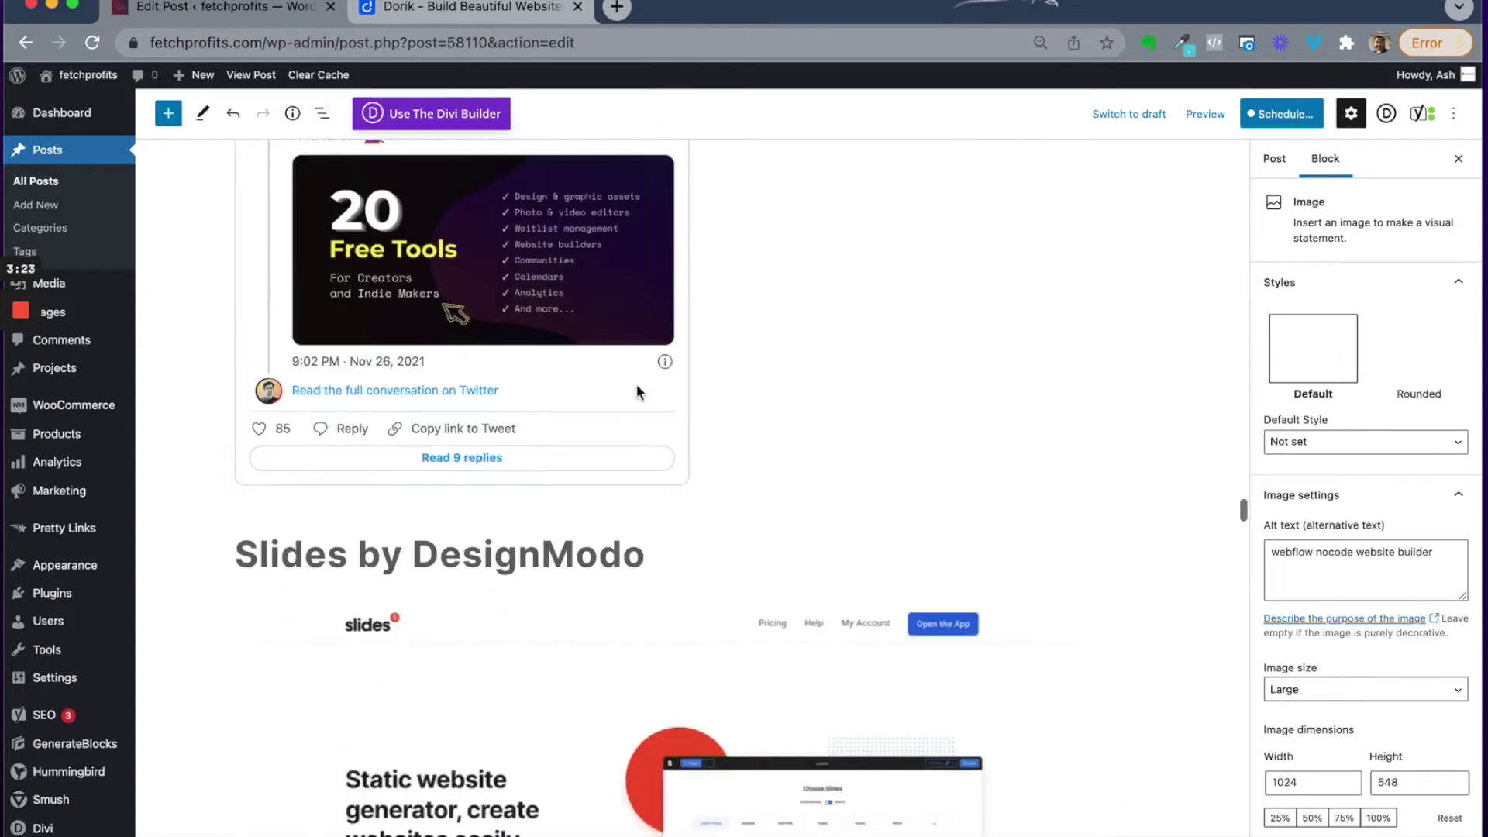
{"action": "scroll", "coordinate": [635, 383], "scroll_direction": "down", "scroll_amount": 10}
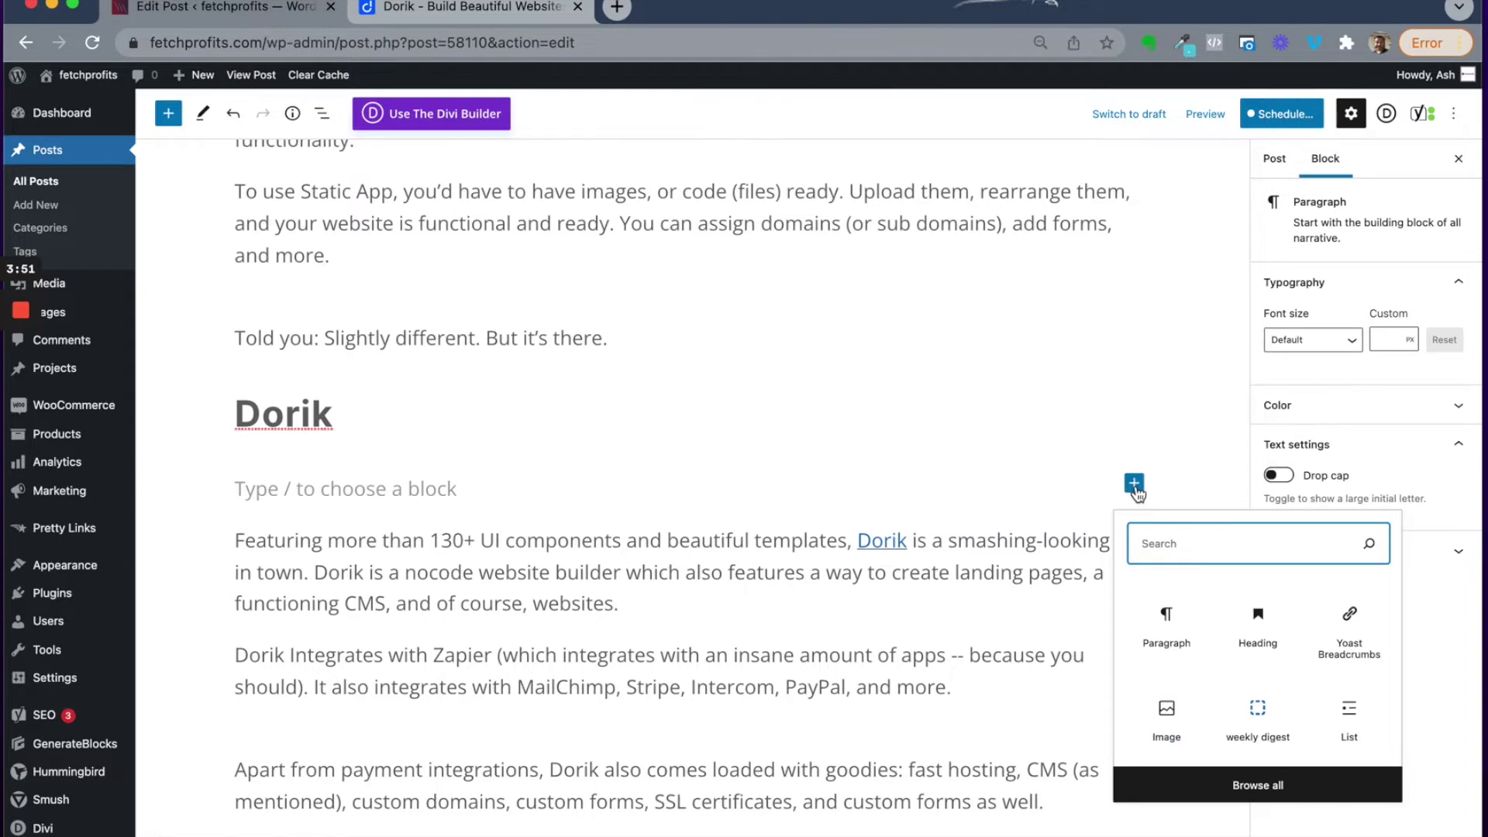
{"action": "left_click", "coordinate": [1158, 723]}
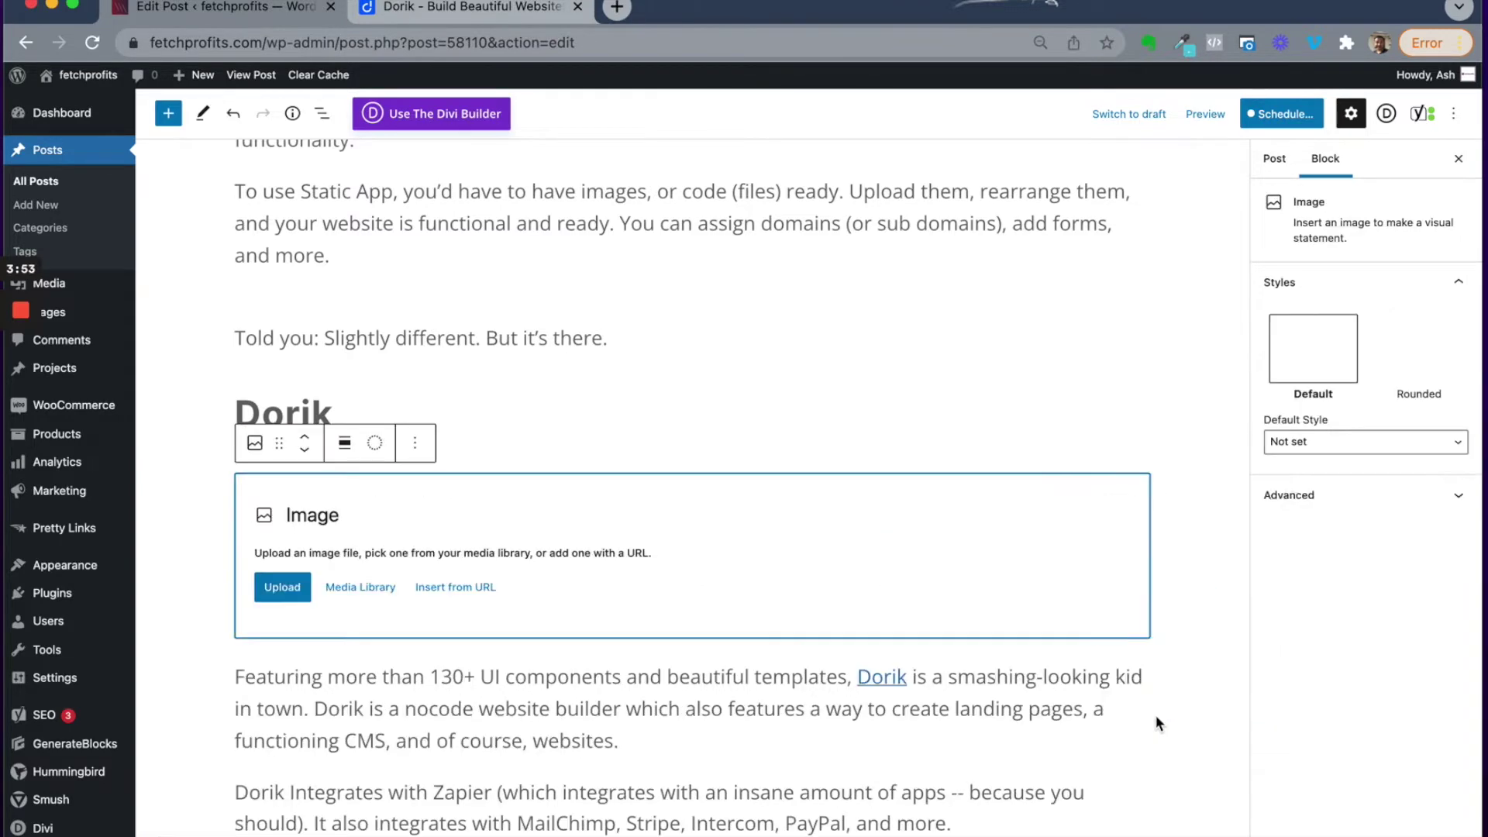
{"action": "left_click", "coordinate": [283, 589]}
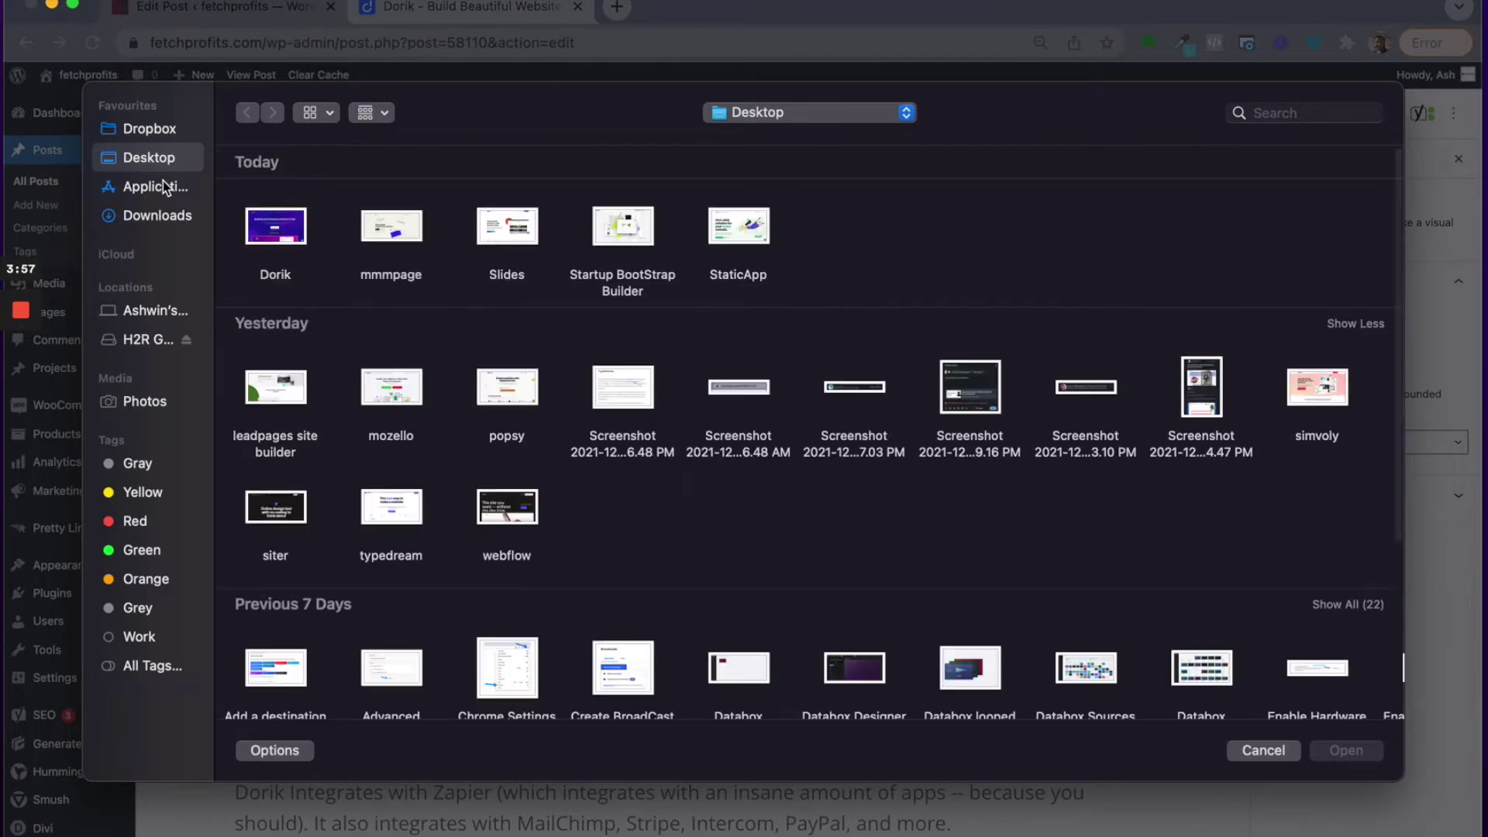
{"action": "left_click", "coordinate": [275, 232]}
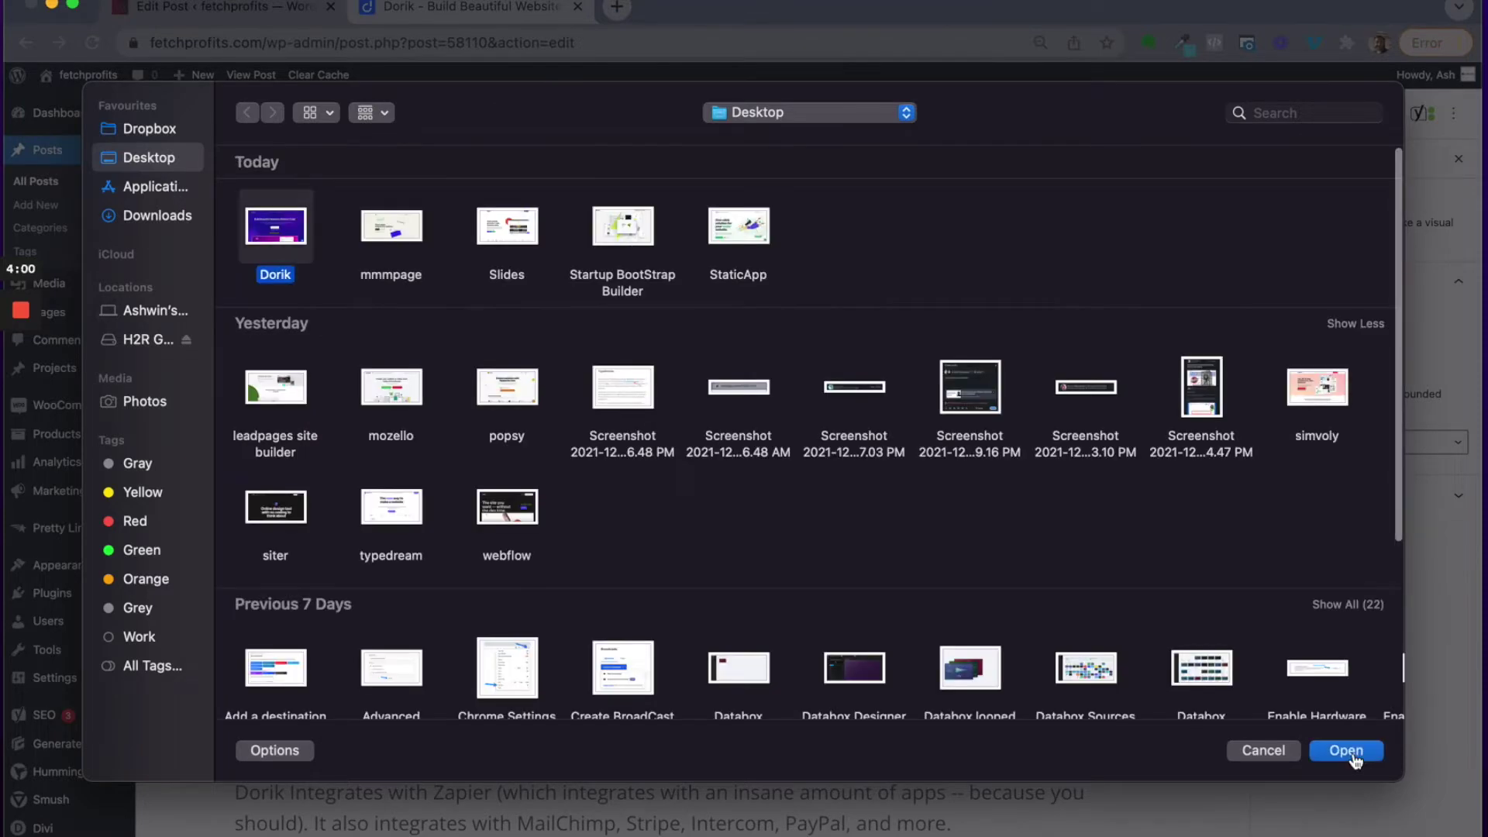
{"action": "left_click", "coordinate": [1353, 757]}
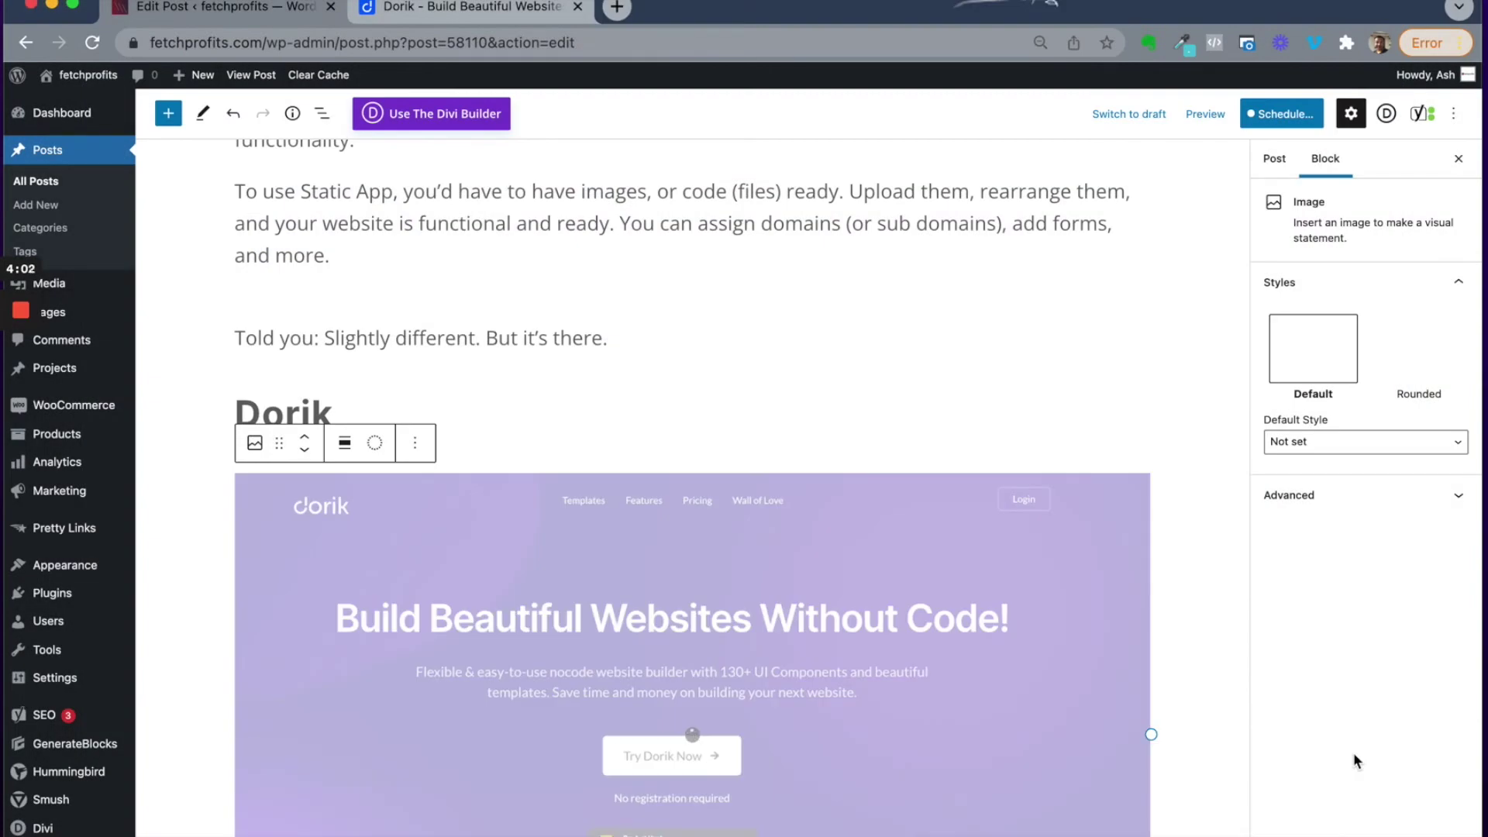
Go back up the post and select the Slides by DesignModo screenshot.
{"action": "scroll", "coordinate": [1233, 668], "scroll_direction": "down", "scroll_amount": 2}
{"action": "scroll", "coordinate": [1233, 668], "scroll_direction": "up", "scroll_amount": 8}
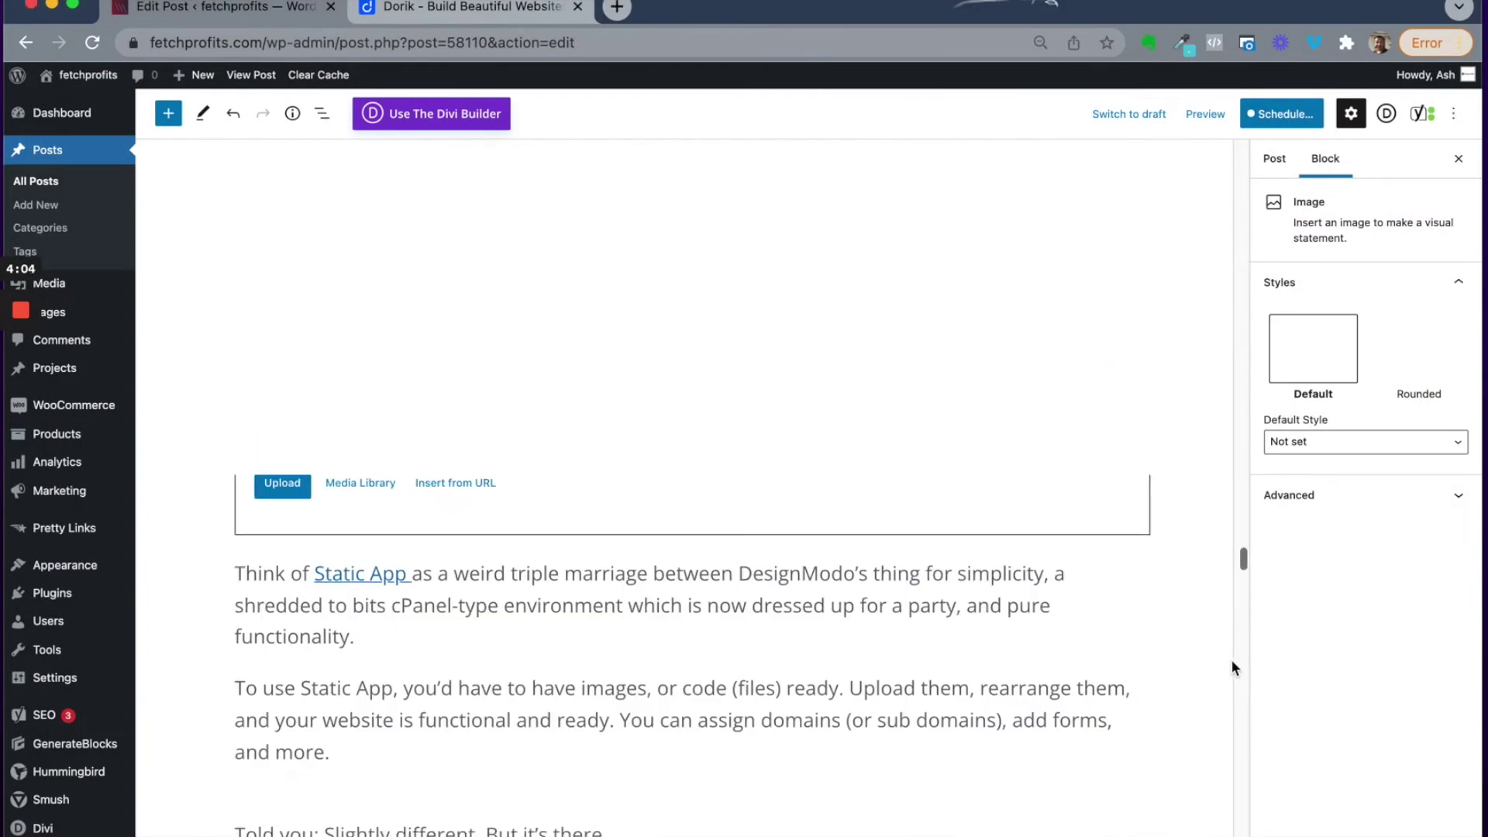
{"action": "scroll", "coordinate": [1232, 665], "scroll_direction": "up", "scroll_amount": 10}
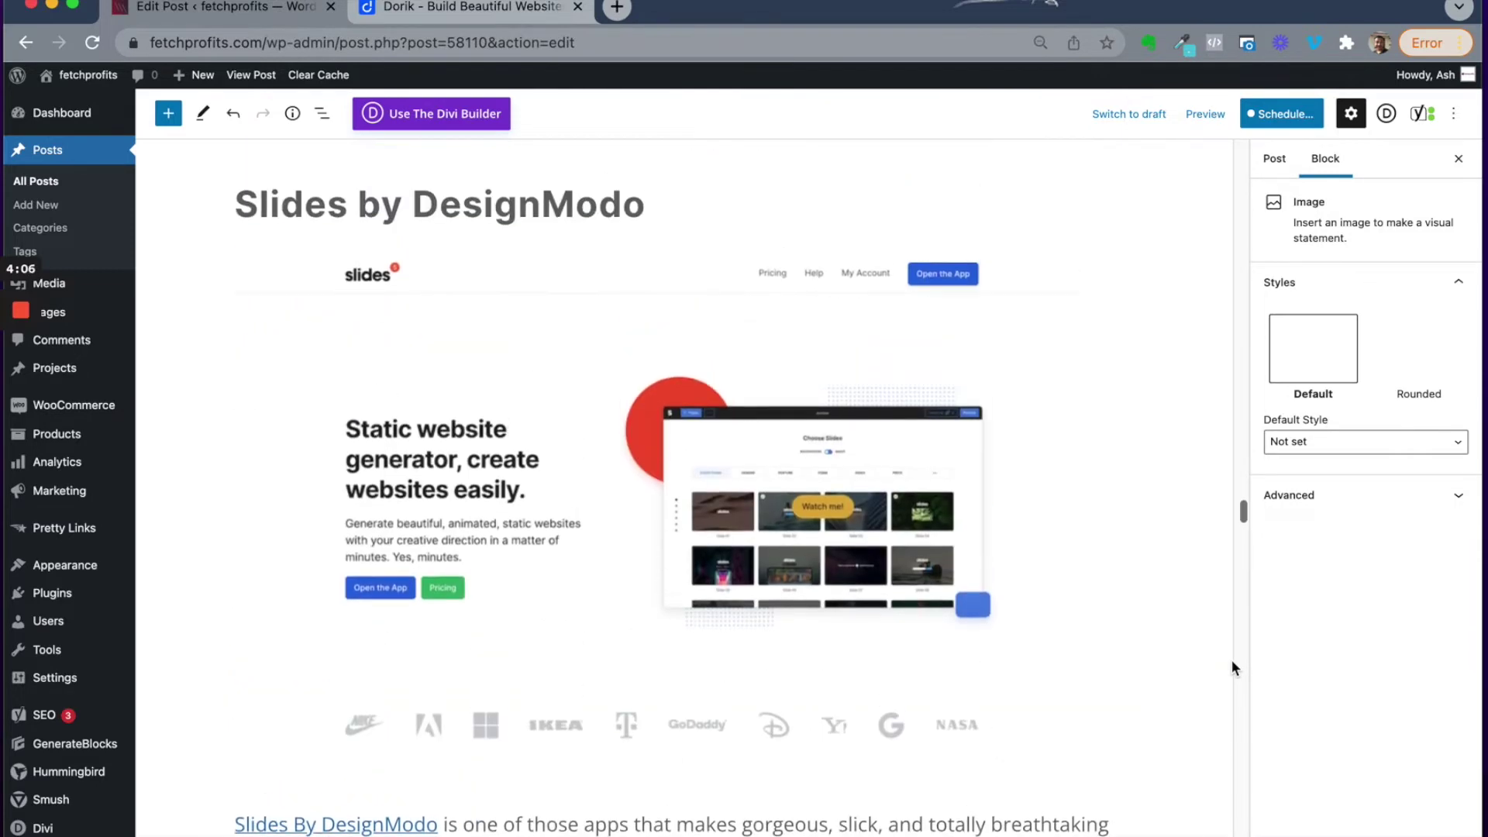
{"action": "scroll", "coordinate": [1230, 659], "scroll_direction": "up", "scroll_amount": 2}
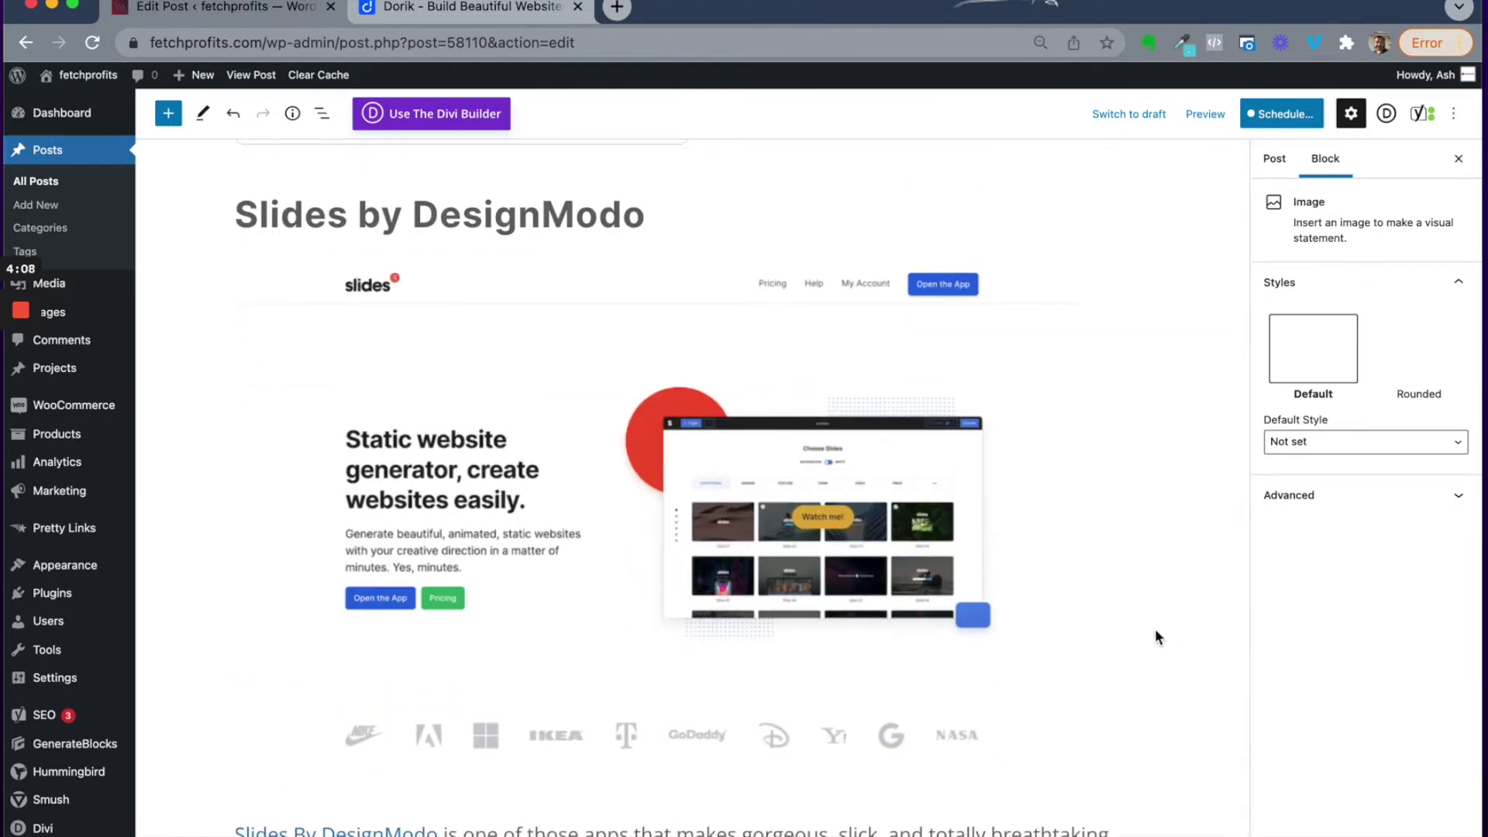
{"action": "left_click", "coordinate": [821, 521]}
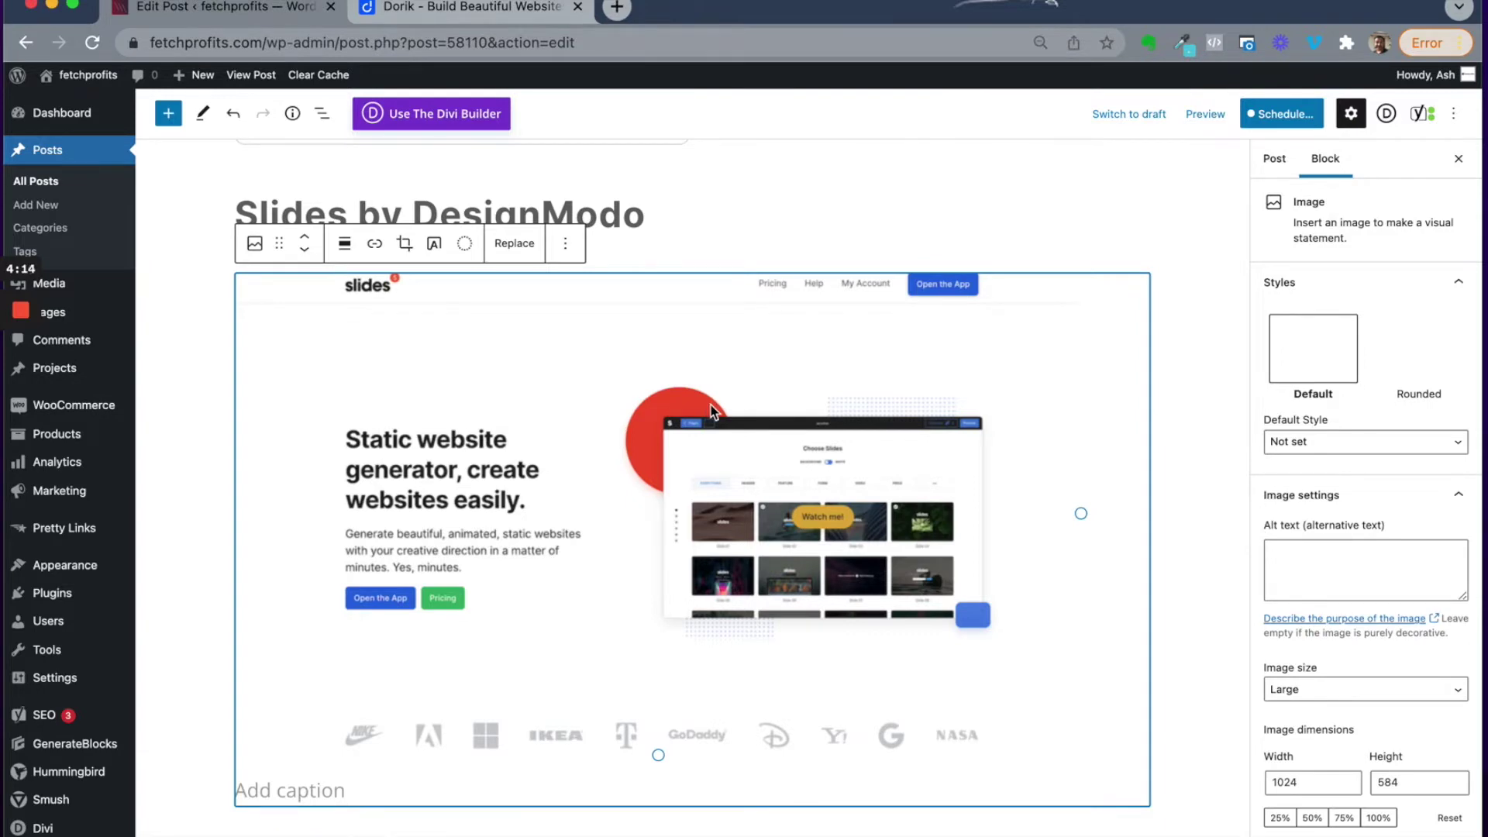
Enter 'Slides By DesignModo' as the Slides screenshot's alt text in Image settings.
{"action": "left_click", "coordinate": [1305, 568]}
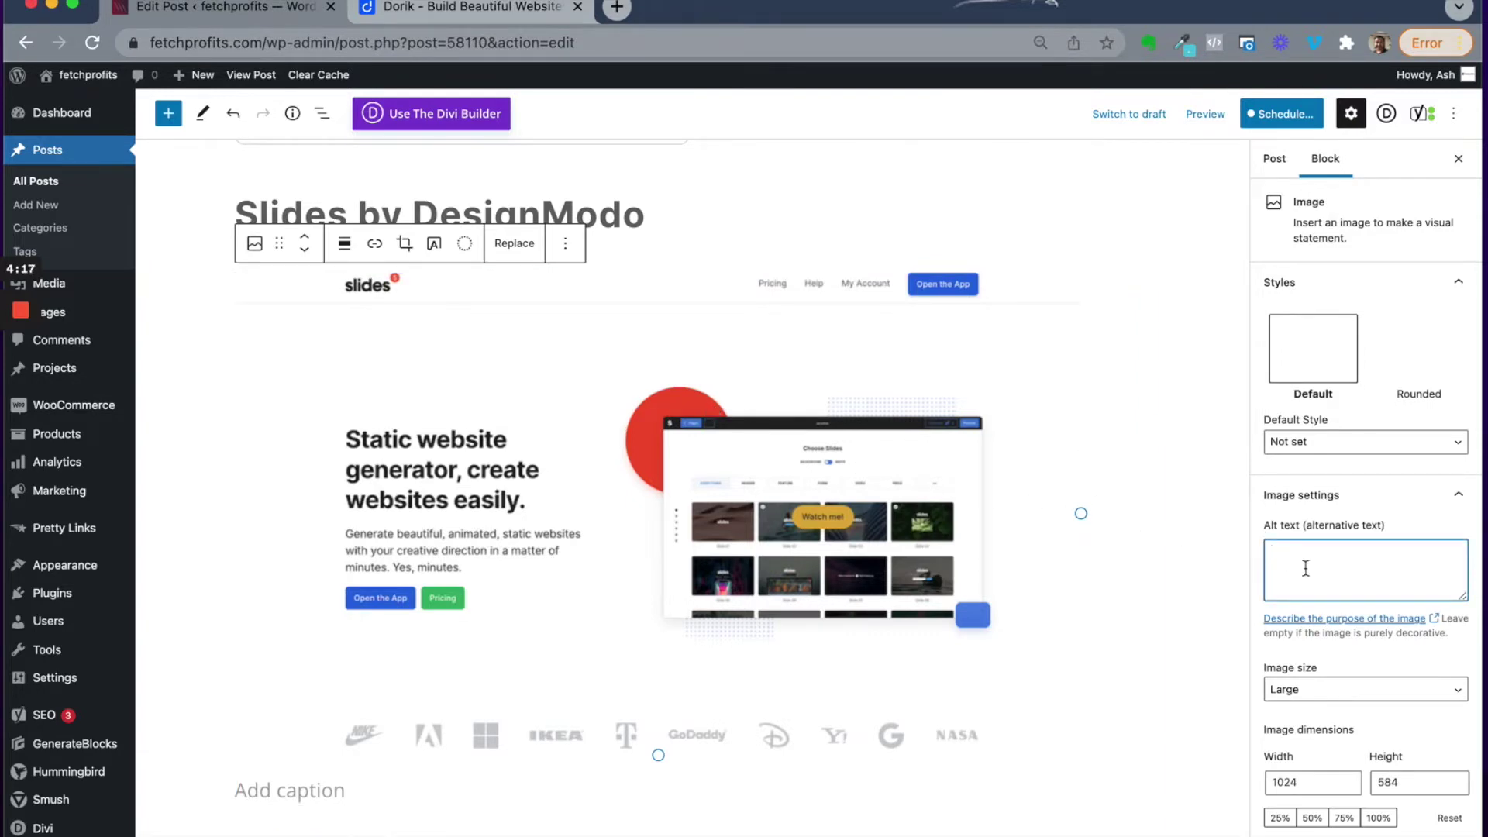
{"action": "type", "text": "Slides By DesignModo"}
{"action": "scroll", "coordinate": [1179, 401], "scroll_direction": "down", "scroll_amount": 7}
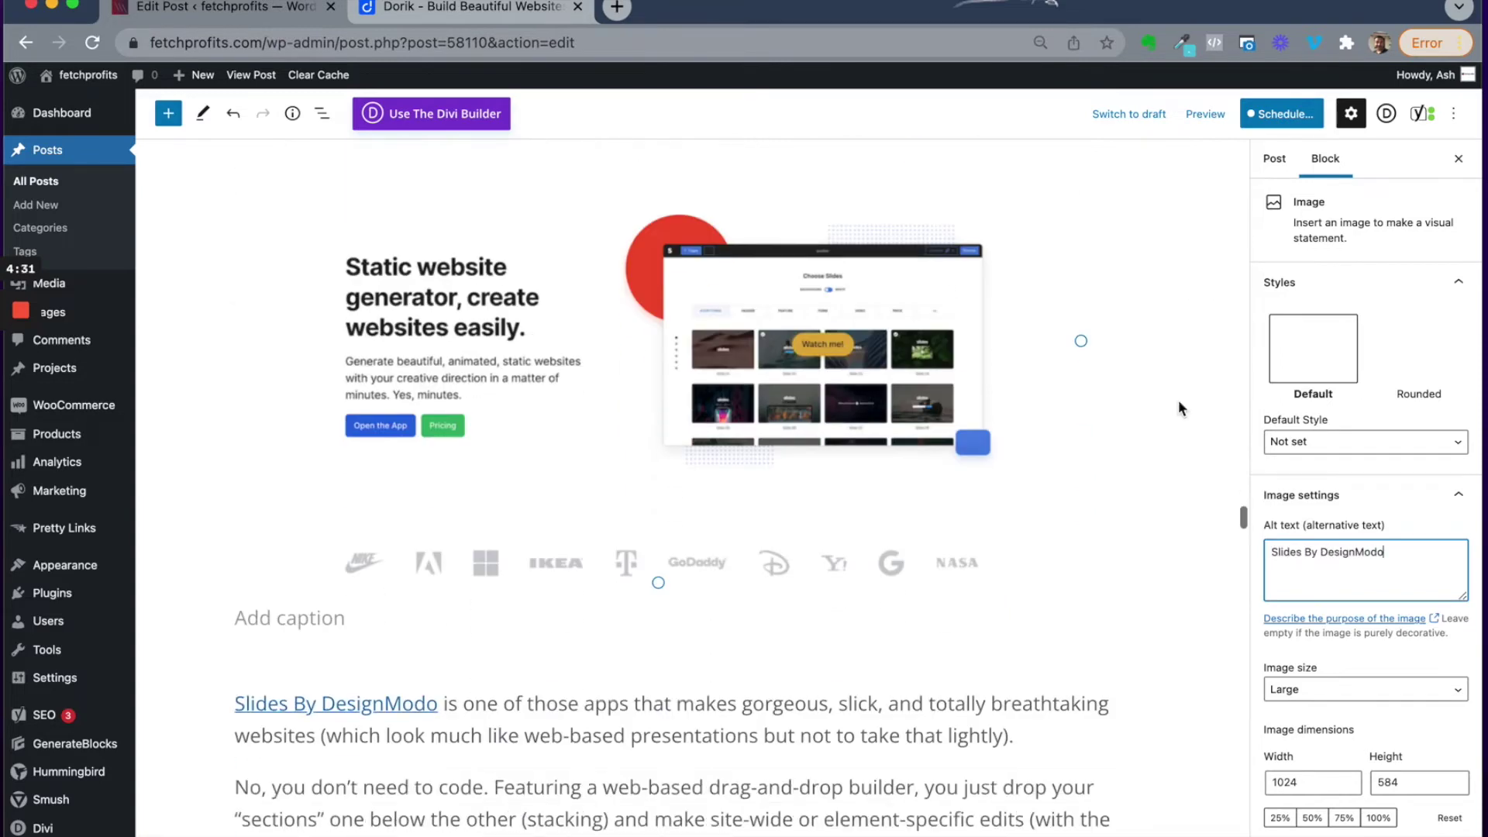
{"action": "scroll", "coordinate": [1177, 408], "scroll_direction": "down", "scroll_amount": 14}
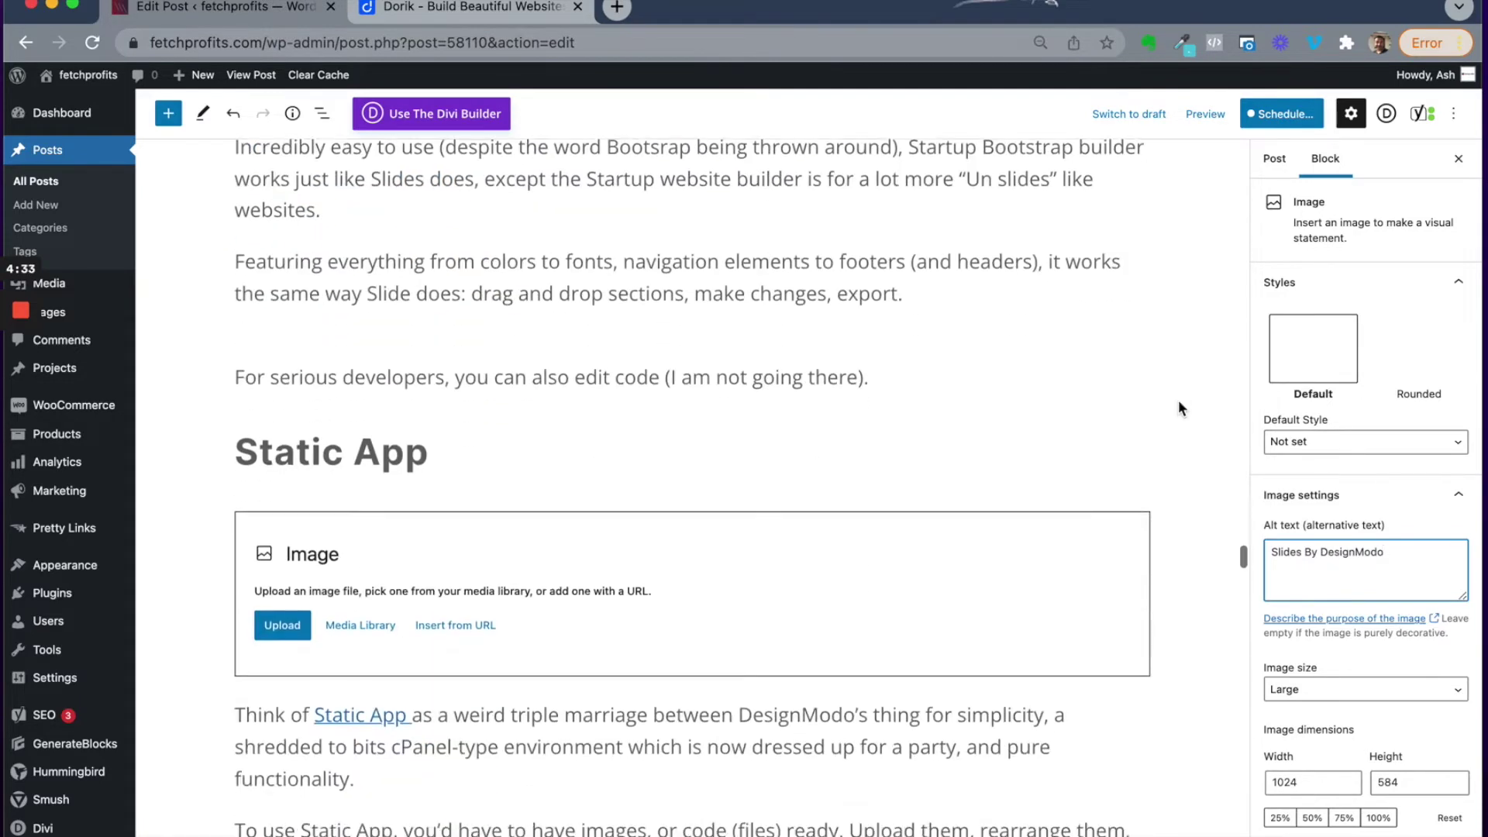
{"action": "scroll", "coordinate": [1177, 409], "scroll_direction": "down", "scroll_amount": 12}
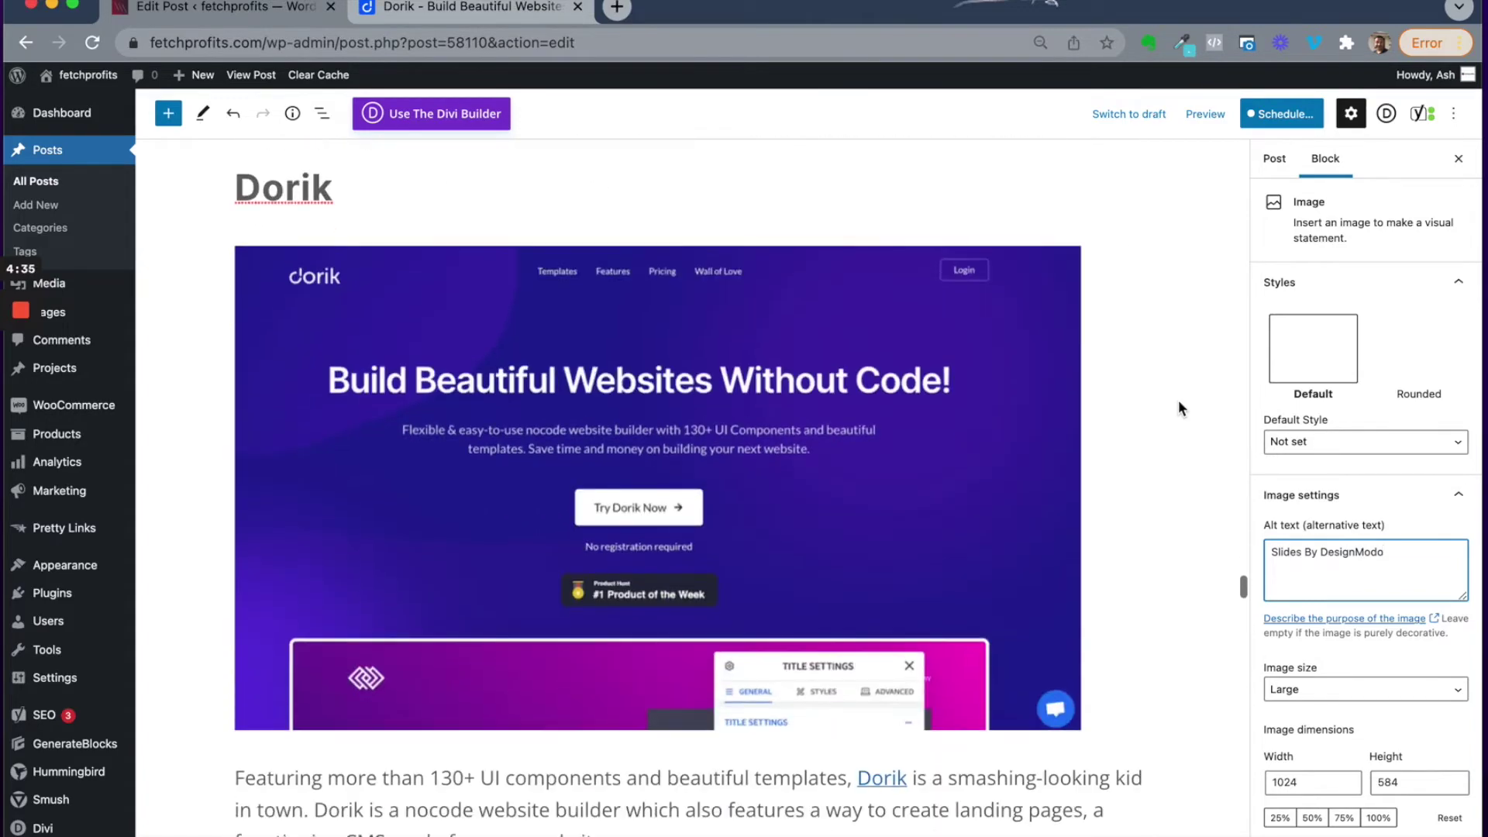
{"action": "scroll", "coordinate": [1177, 408], "scroll_direction": "down", "scroll_amount": 4}
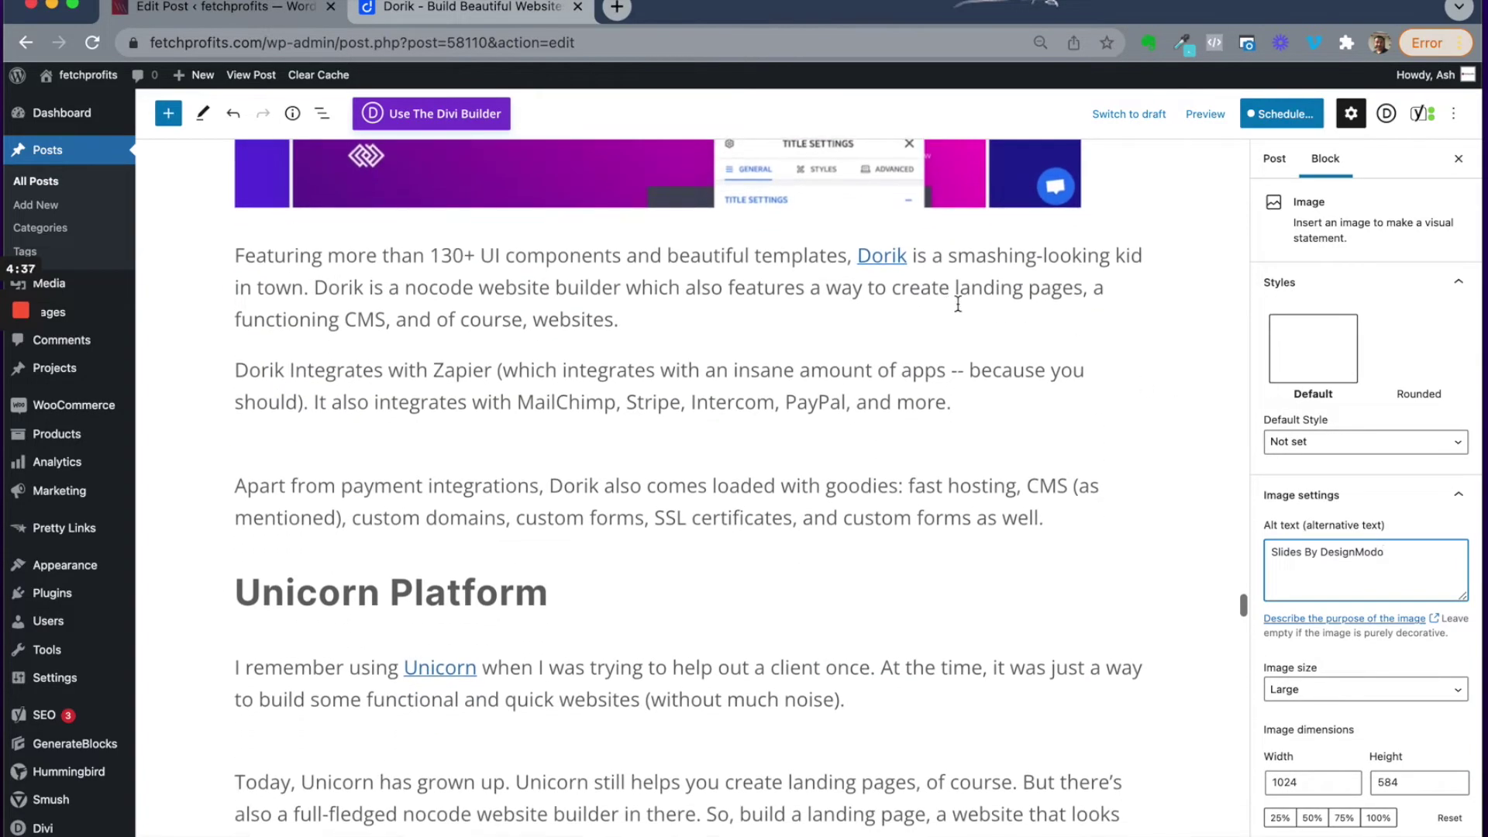
{"action": "scroll", "coordinate": [958, 303], "scroll_direction": "up", "scroll_amount": 4}
{"action": "scroll", "coordinate": [958, 303], "scroll_direction": "up", "scroll_amount": 16}
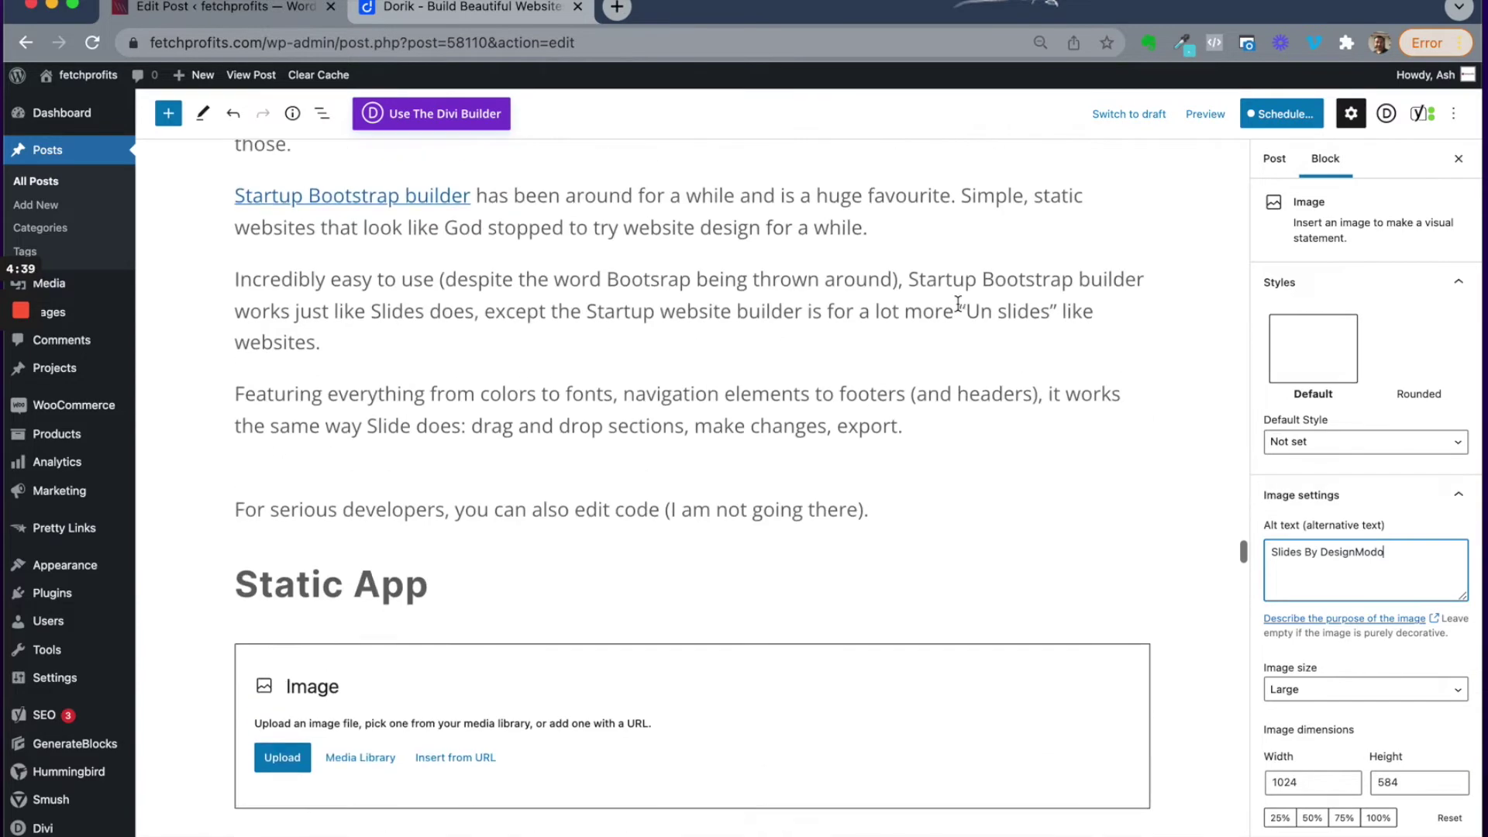
{"action": "scroll", "coordinate": [958, 303], "scroll_direction": "up", "scroll_amount": 1}
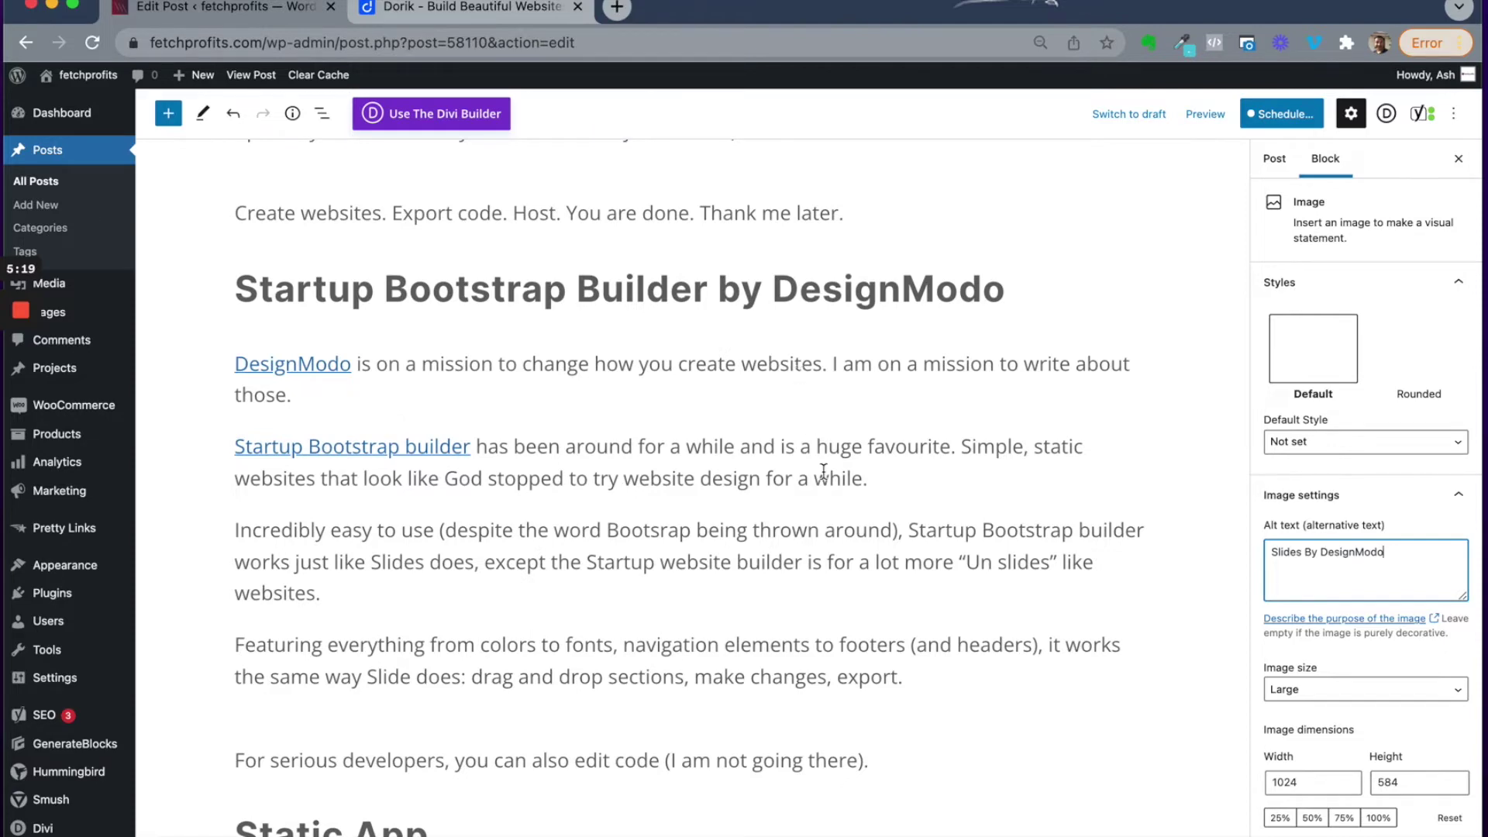
{"action": "scroll", "coordinate": [822, 471], "scroll_direction": "down", "scroll_amount": 2}
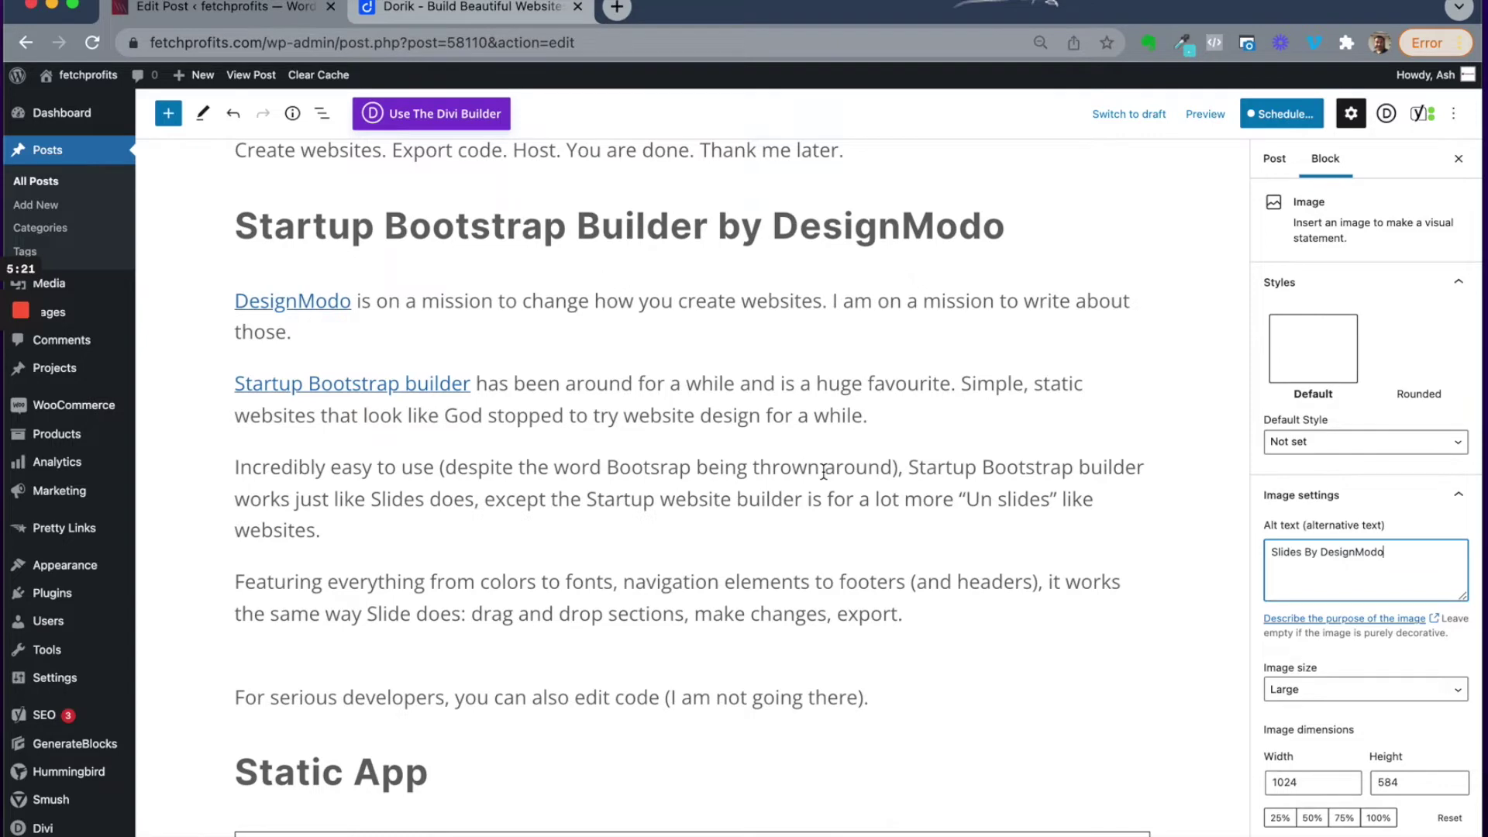
{"action": "scroll", "coordinate": [823, 471], "scroll_direction": "down", "scroll_amount": 15}
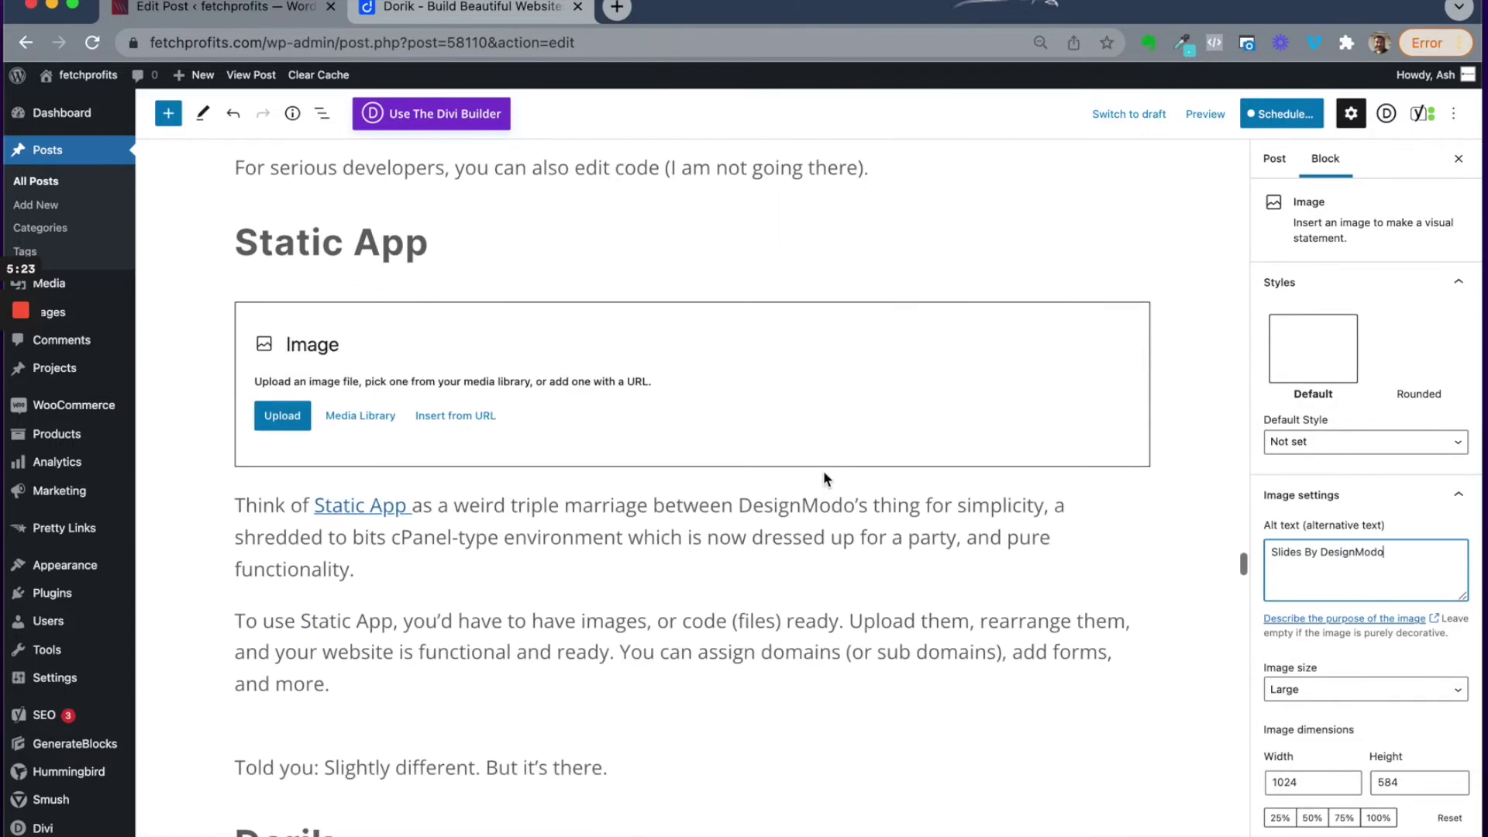
{"action": "scroll", "coordinate": [823, 471], "scroll_direction": "down", "scroll_amount": 20}
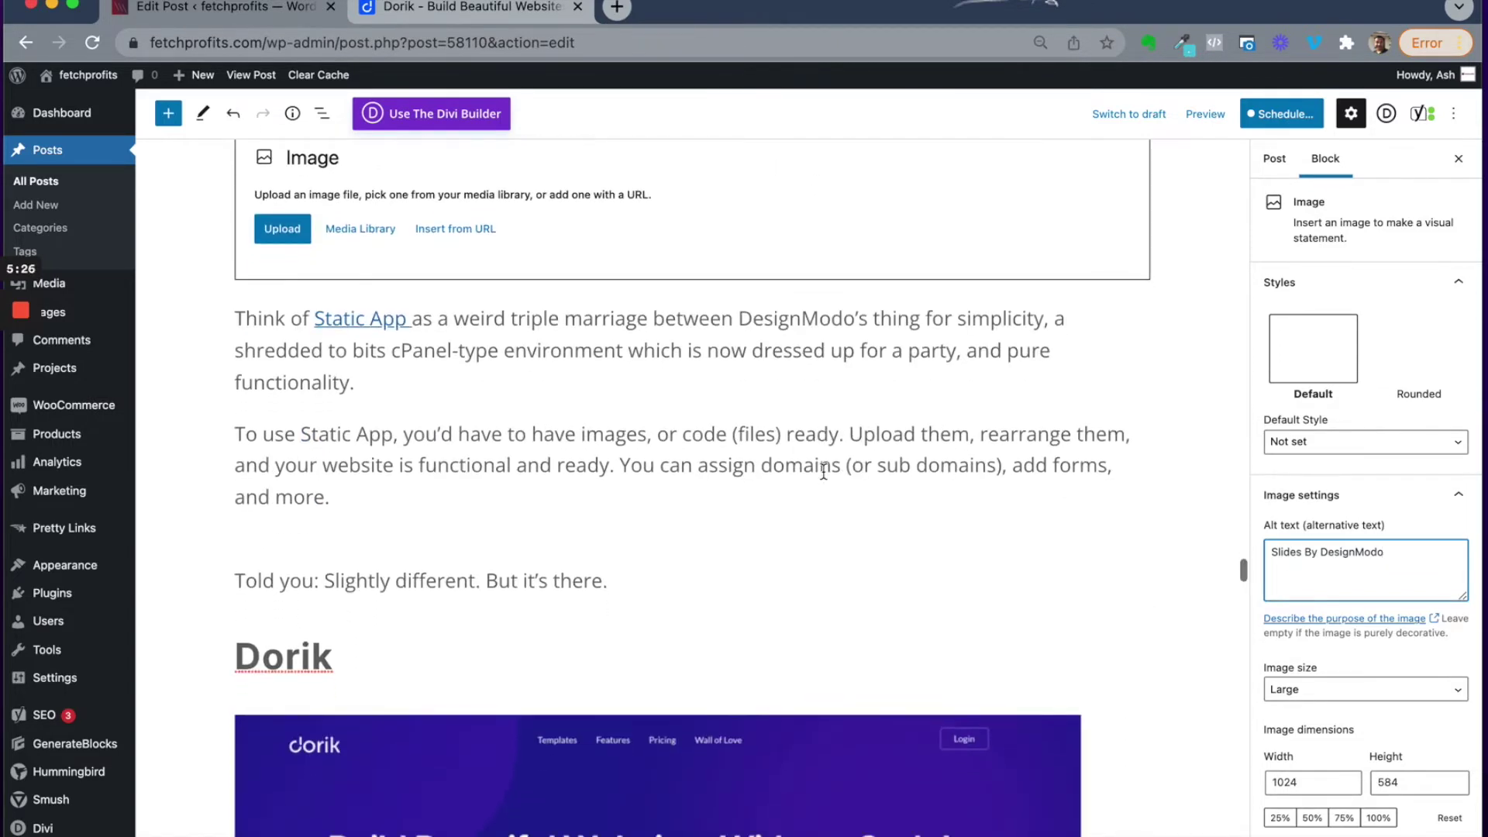
{"action": "scroll", "coordinate": [823, 471], "scroll_direction": "down", "scroll_amount": 4}
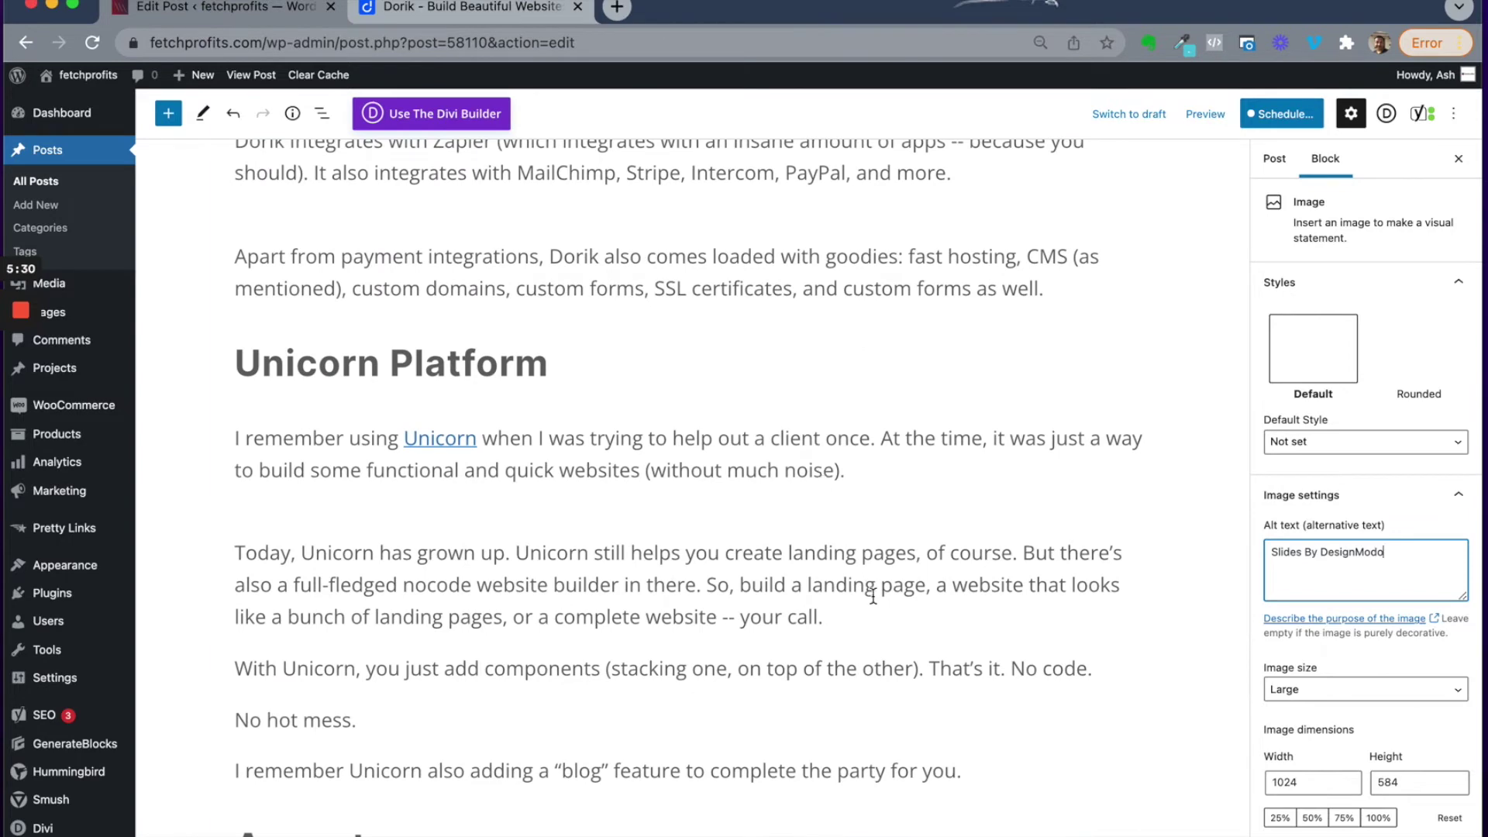
Link 'landing pages' to the 'Why Create Landing Pages?' post, set to open in a new tab.
{"action": "left_click_drag", "start_coordinate": [915, 552], "coordinate": [786, 552]}
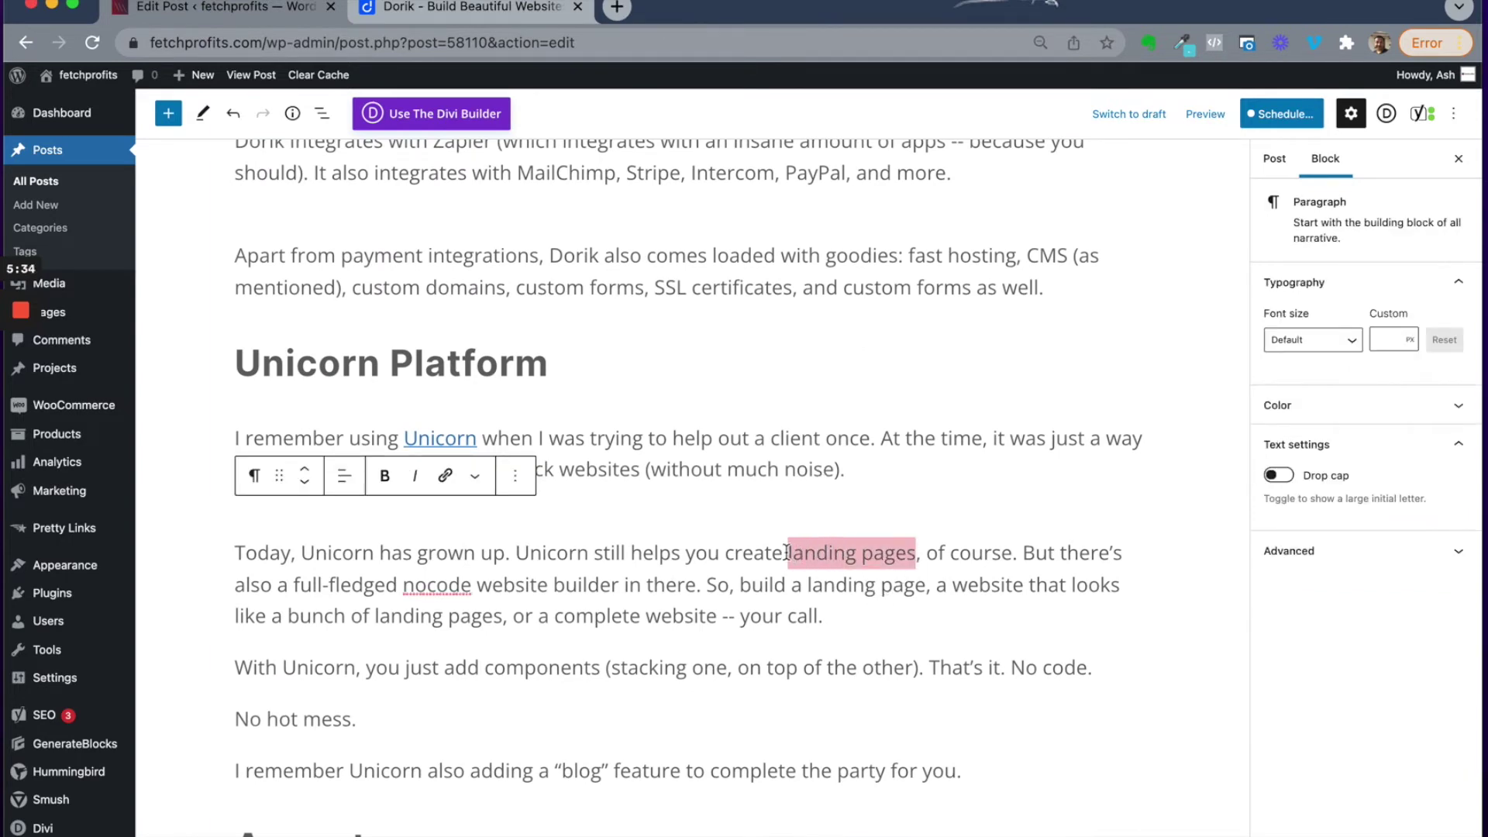
{"action": "left_click", "coordinate": [444, 475]}
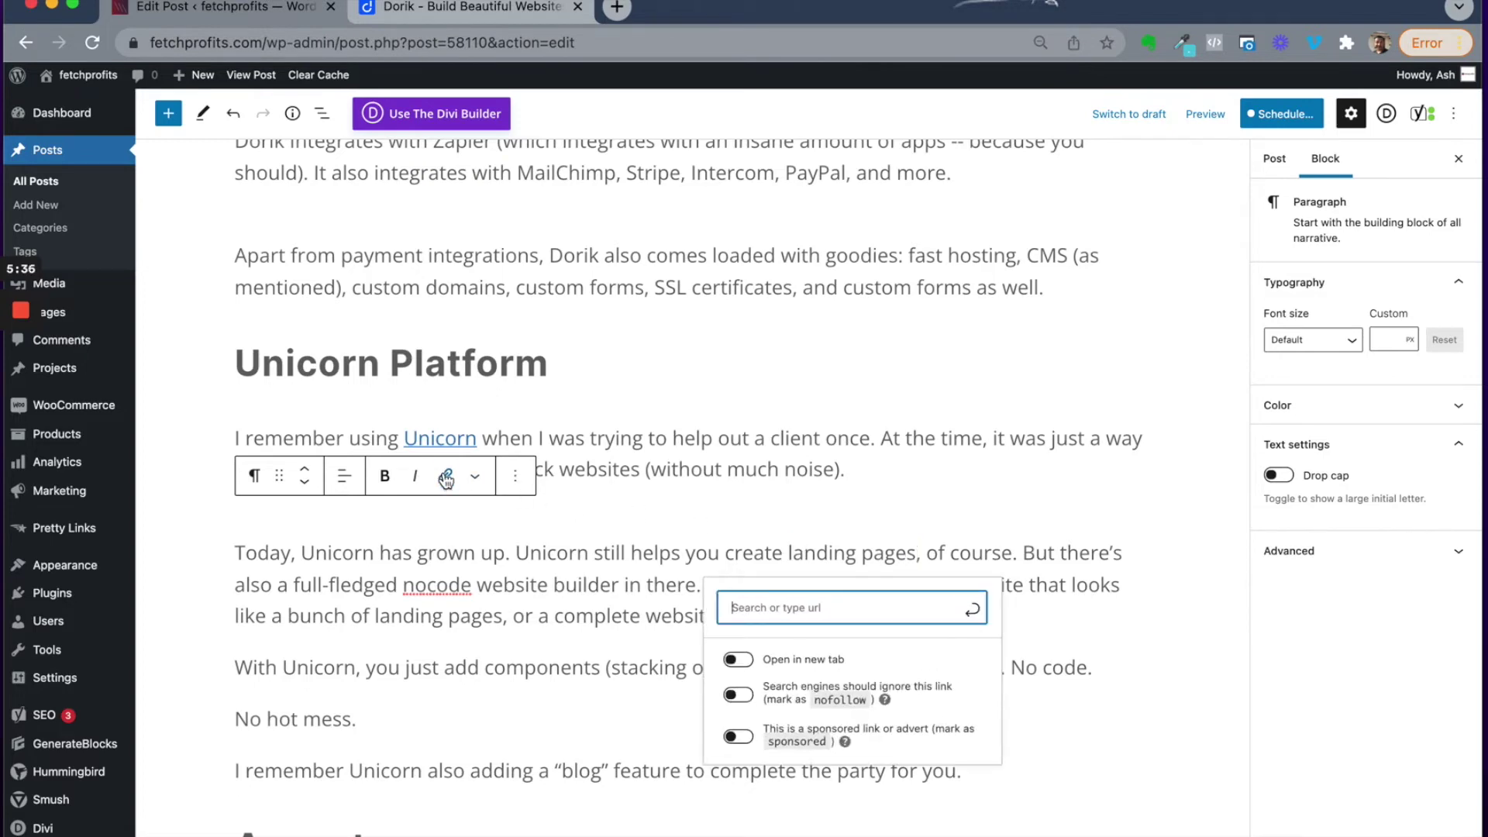
{"action": "type", "text": "landing pages"}
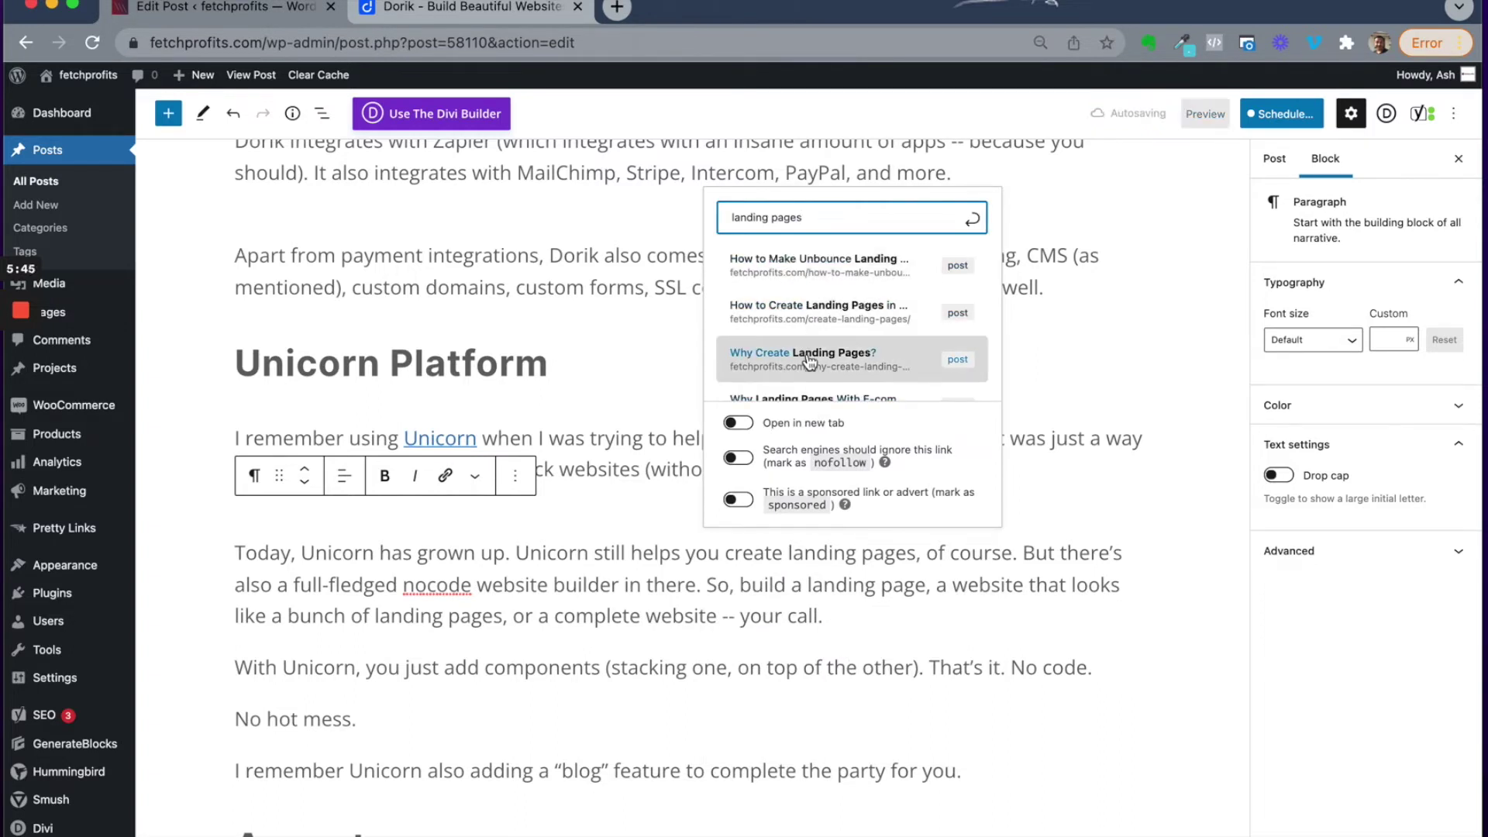
{"action": "left_click", "coordinate": [740, 423]}
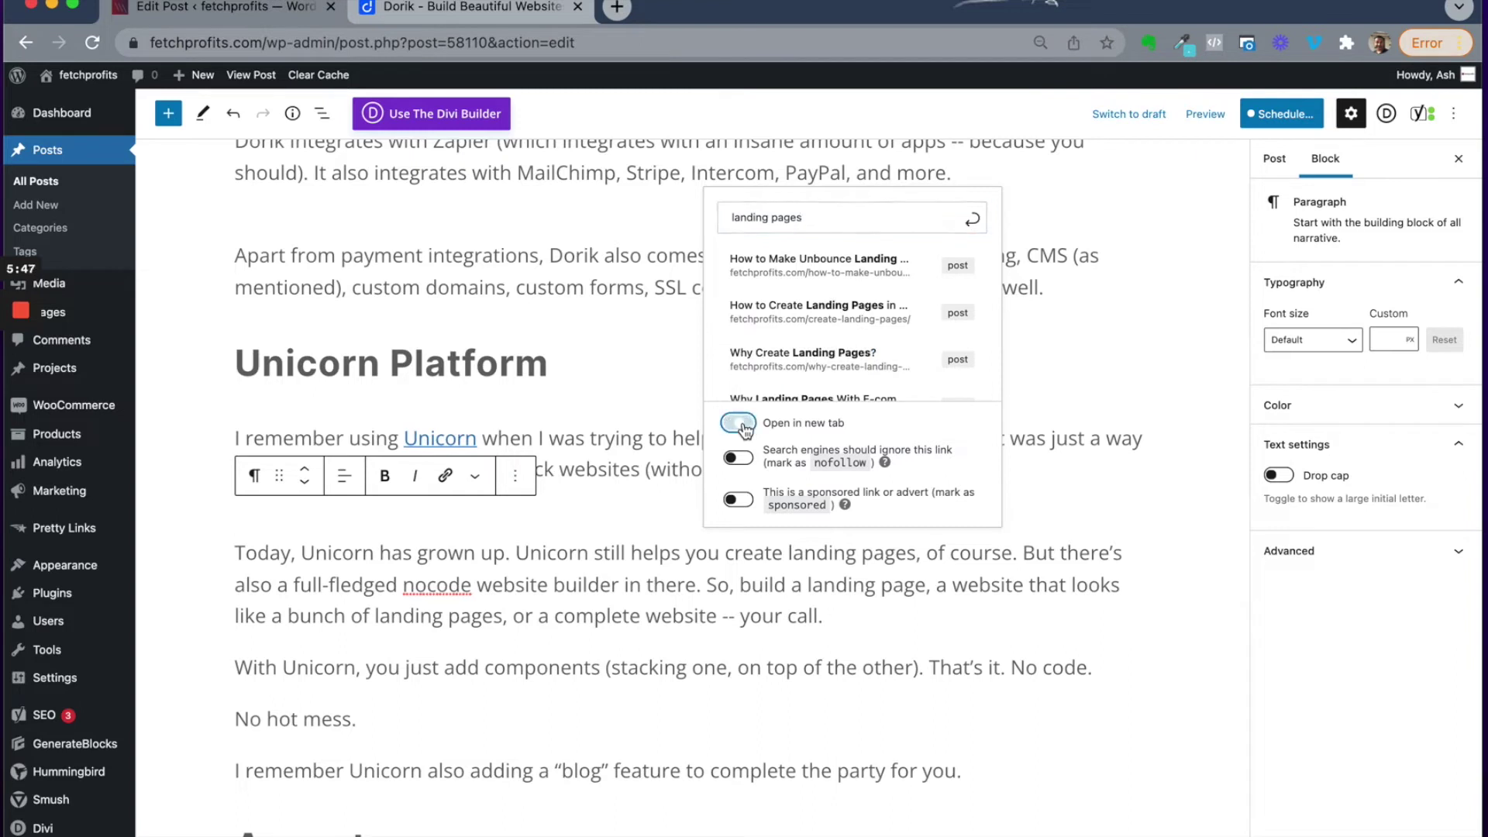
{"action": "left_click", "coordinate": [796, 363]}
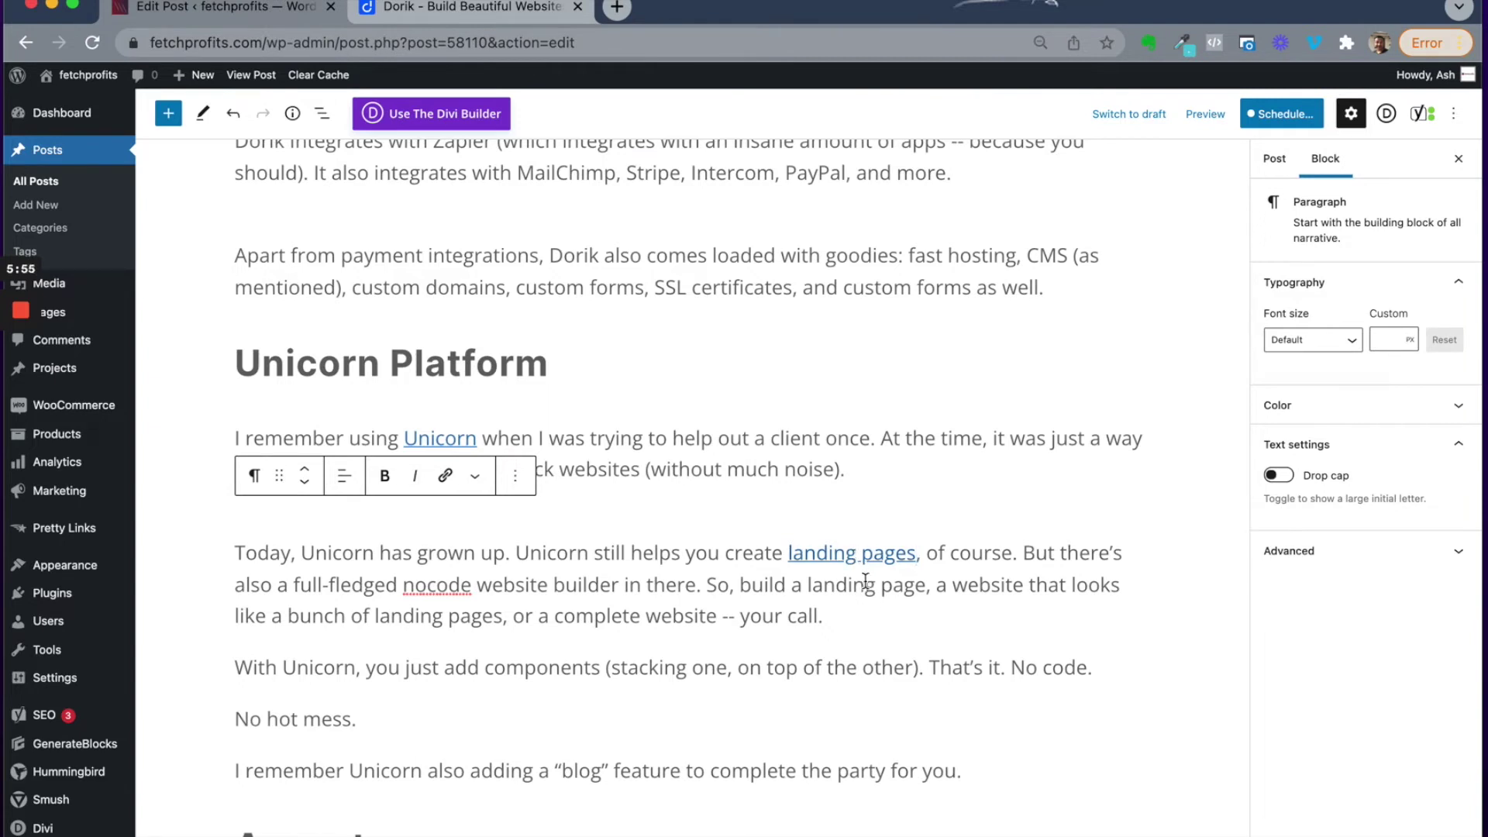
Add a Yoast Breadcrumbs block after the signup section, then remove the duplicate breadcrumb block.
{"action": "scroll", "coordinate": [865, 581], "scroll_direction": "down", "scroll_amount": 2}
{"action": "scroll", "coordinate": [864, 581], "scroll_direction": "down", "scroll_amount": 15}
{"action": "scroll", "coordinate": [865, 581], "scroll_direction": "down", "scroll_amount": 20}
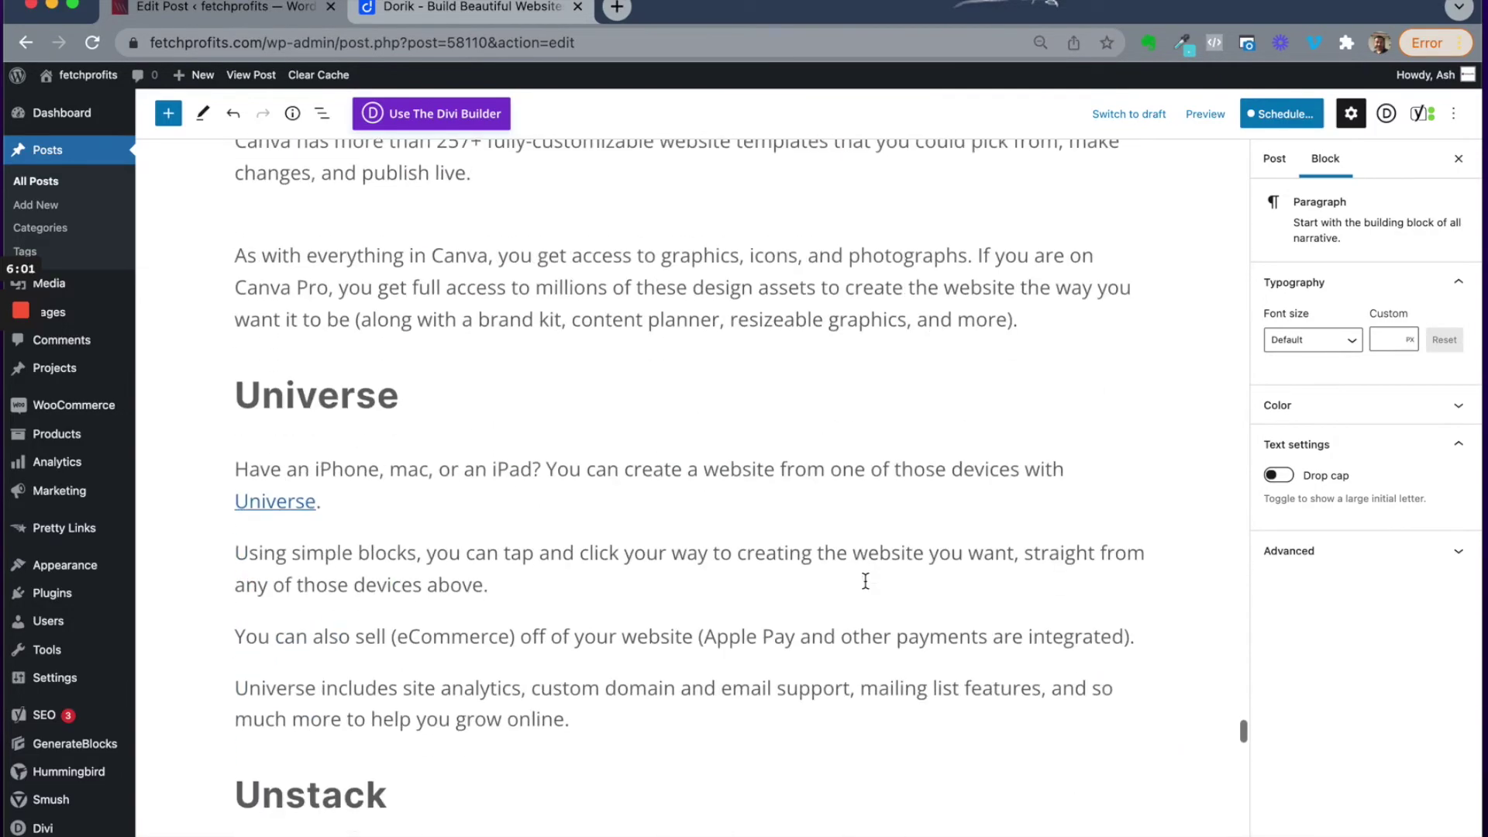
{"action": "scroll", "coordinate": [865, 580], "scroll_direction": "down", "scroll_amount": 16}
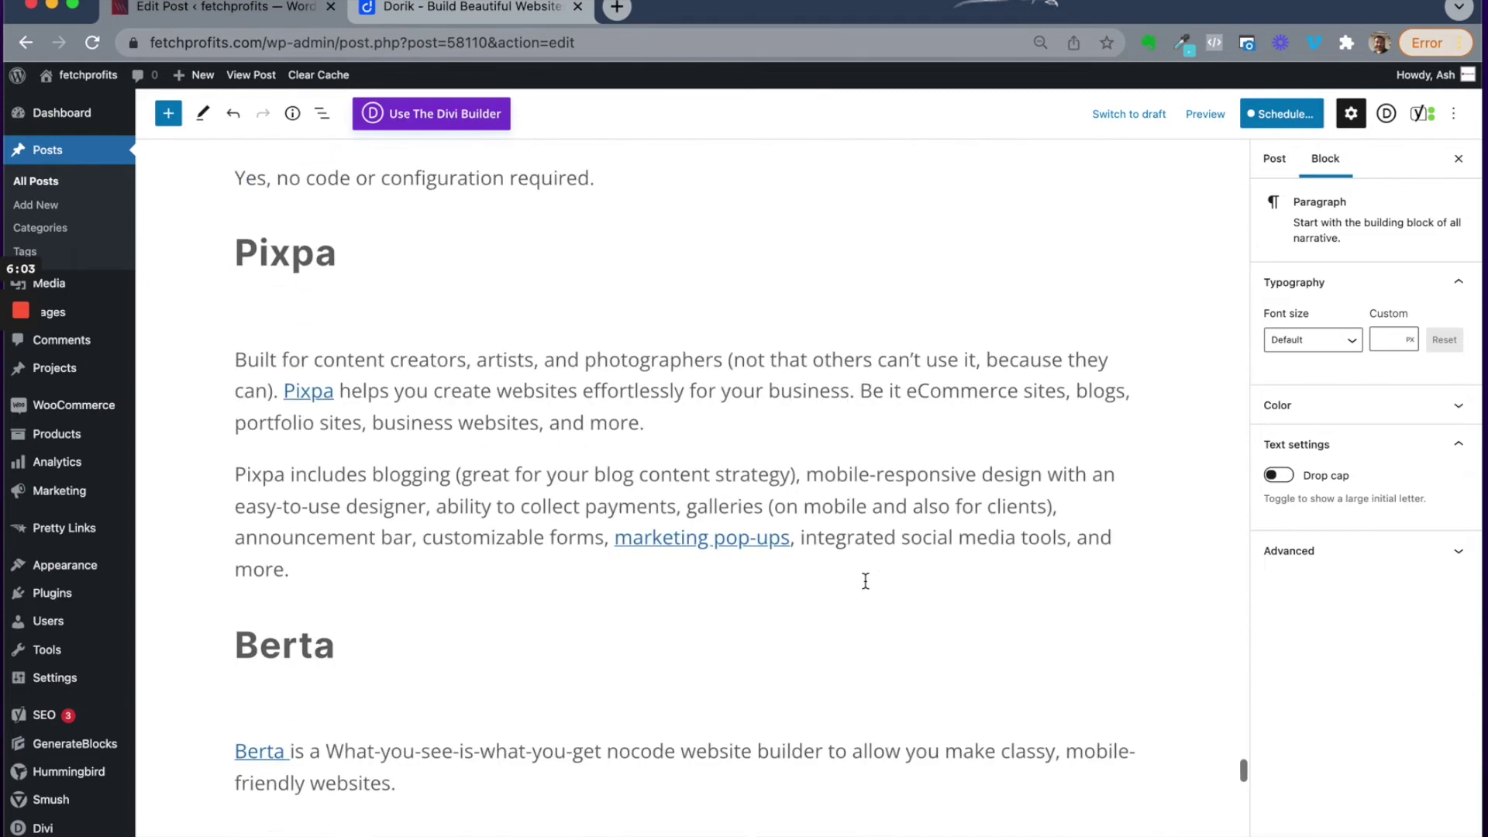
{"action": "scroll", "coordinate": [865, 581], "scroll_direction": "down", "scroll_amount": 10}
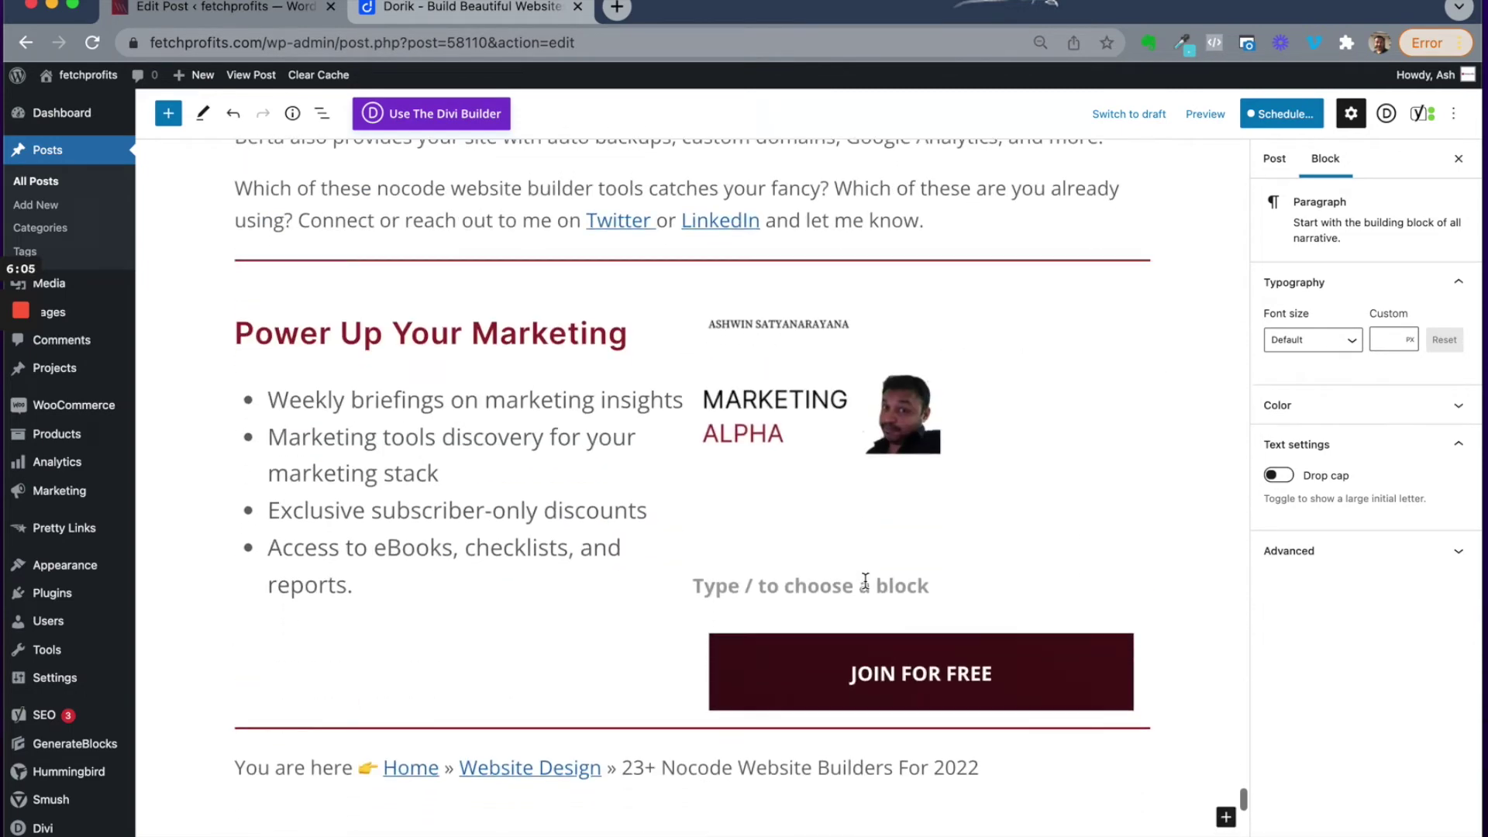
{"action": "scroll", "coordinate": [865, 581], "scroll_direction": "down", "scroll_amount": 5}
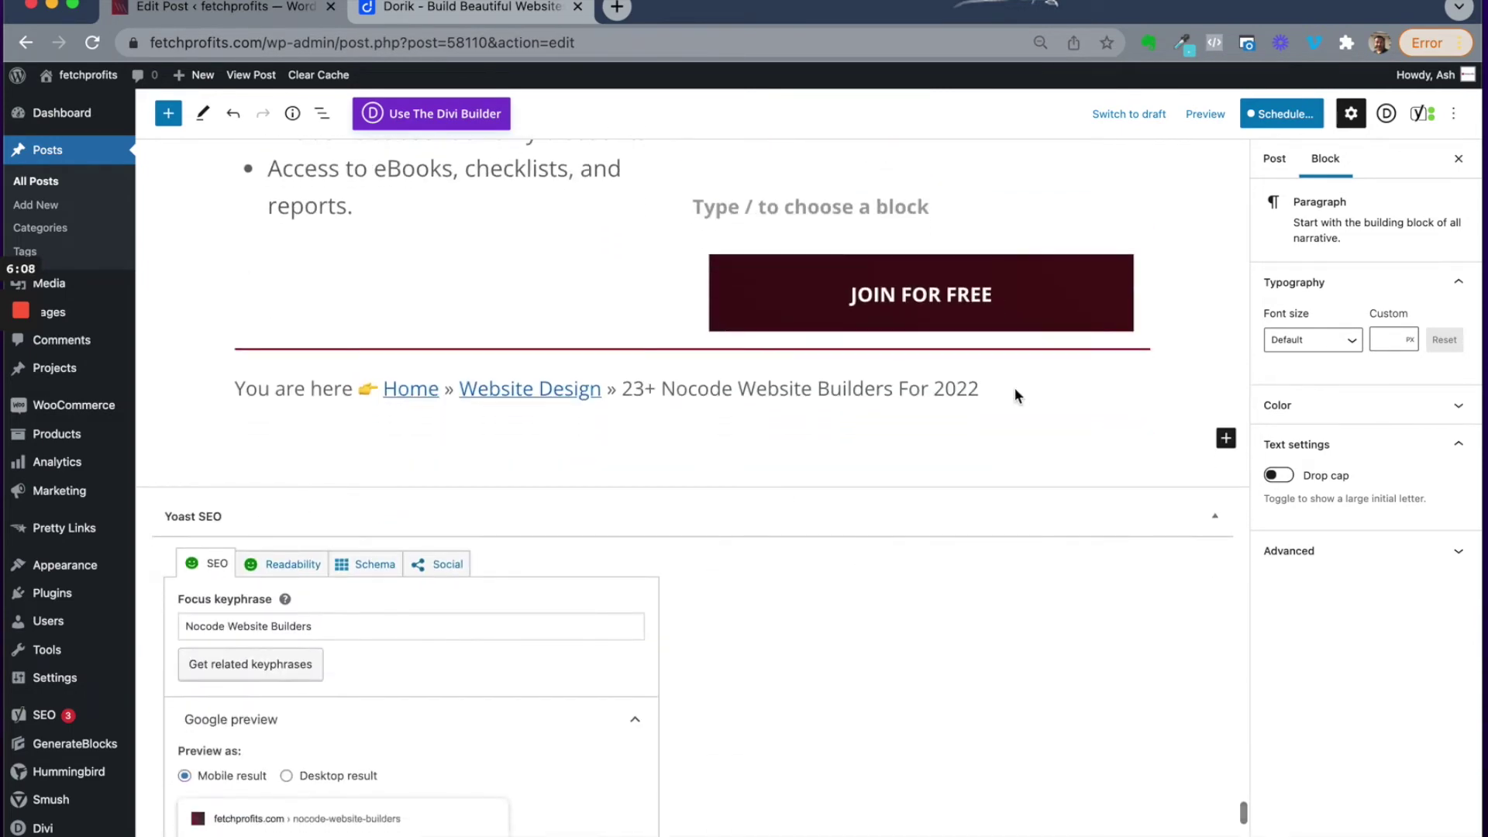
{"action": "left_click", "coordinate": [1226, 440]}
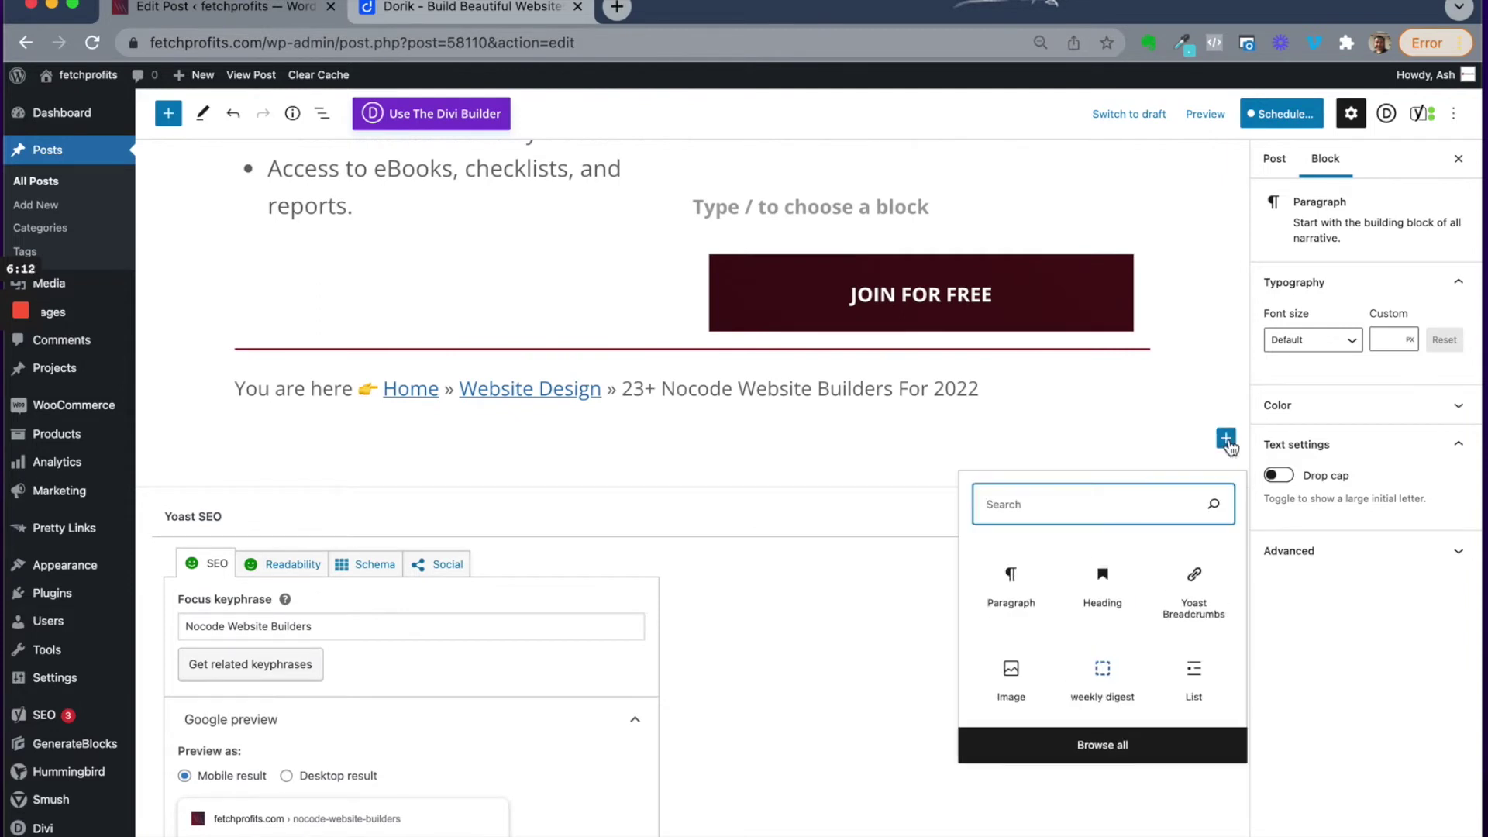
{"action": "left_click", "coordinate": [1187, 620]}
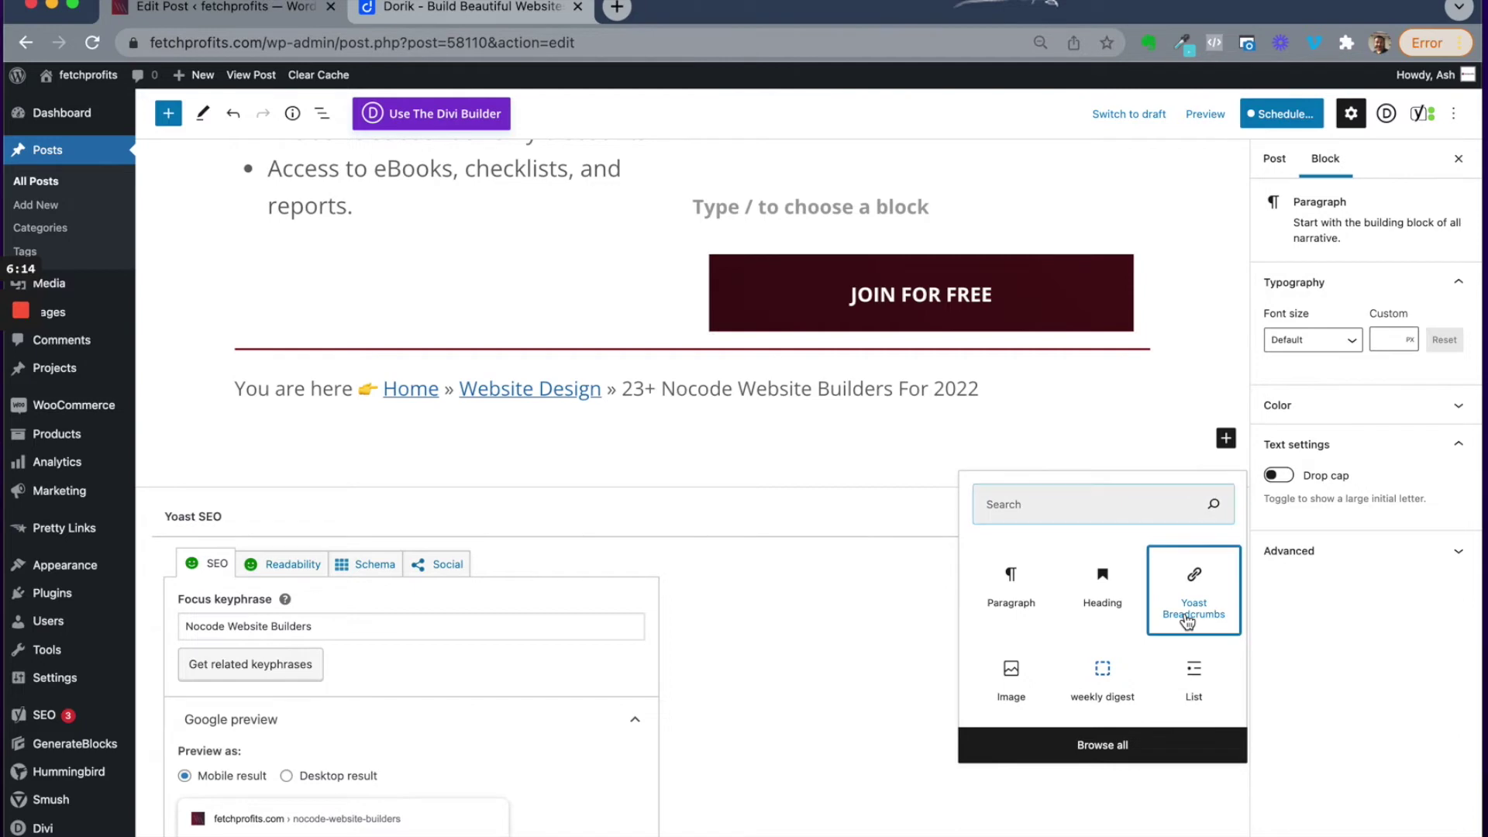
{"action": "left_click", "coordinate": [1187, 620]}
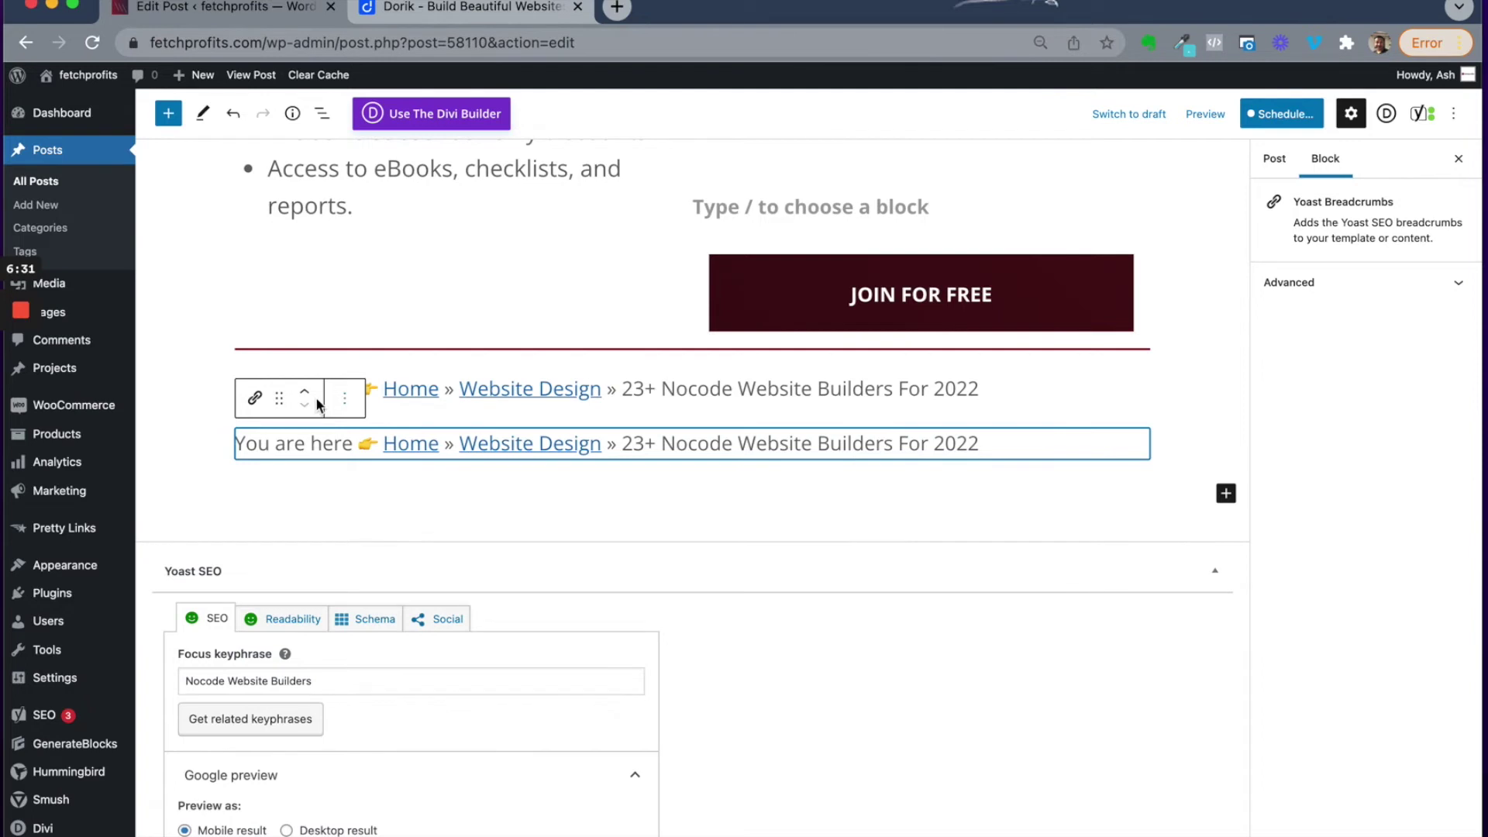
{"action": "left_click", "coordinate": [345, 401]}
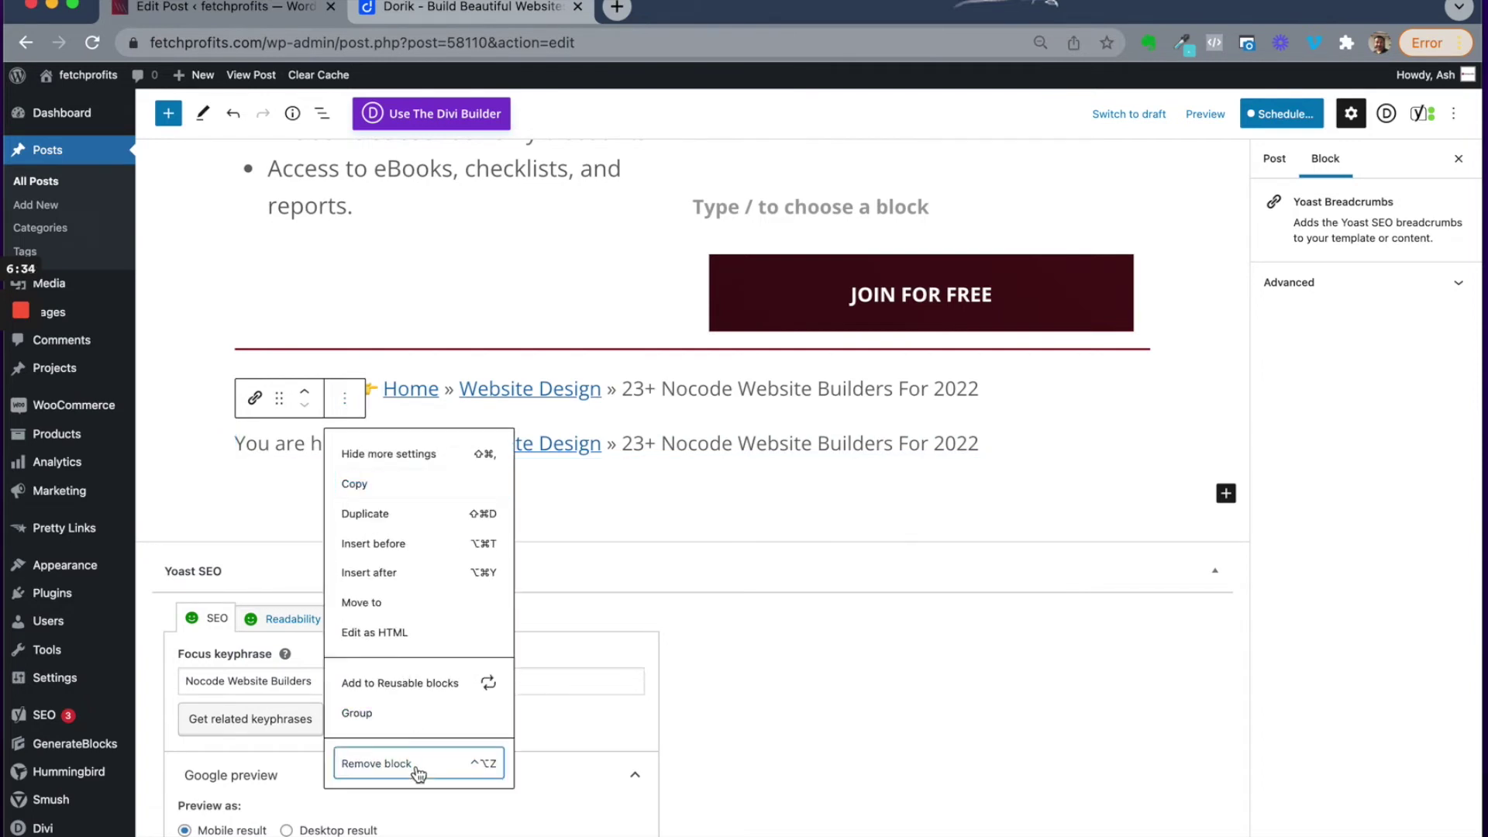
{"action": "left_click", "coordinate": [419, 765]}
{"action": "scroll", "coordinate": [980, 416], "scroll_direction": "up", "scroll_amount": 6}
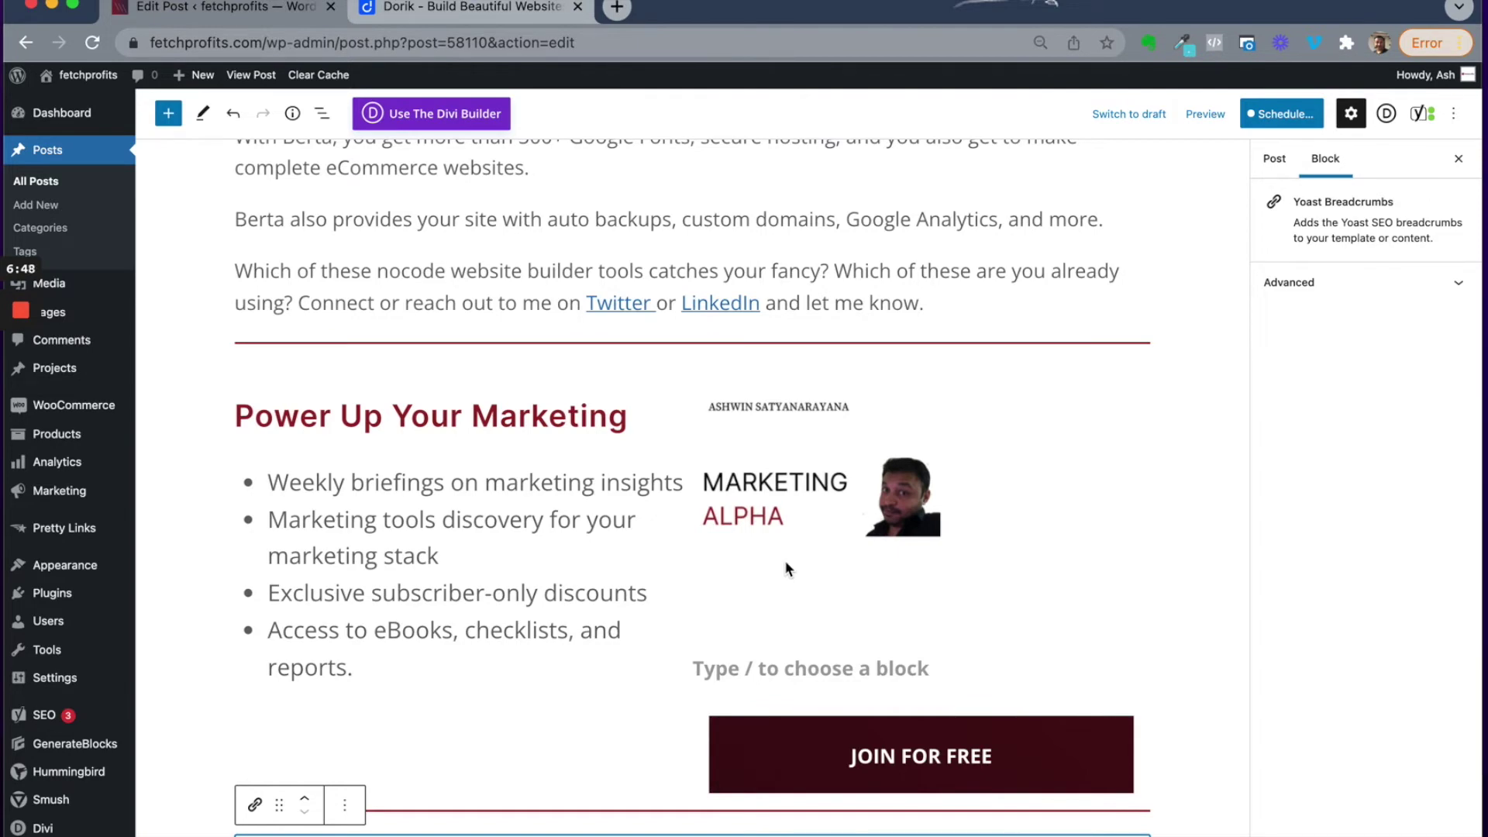
{"action": "scroll", "coordinate": [785, 567], "scroll_direction": "down", "scroll_amount": 10}
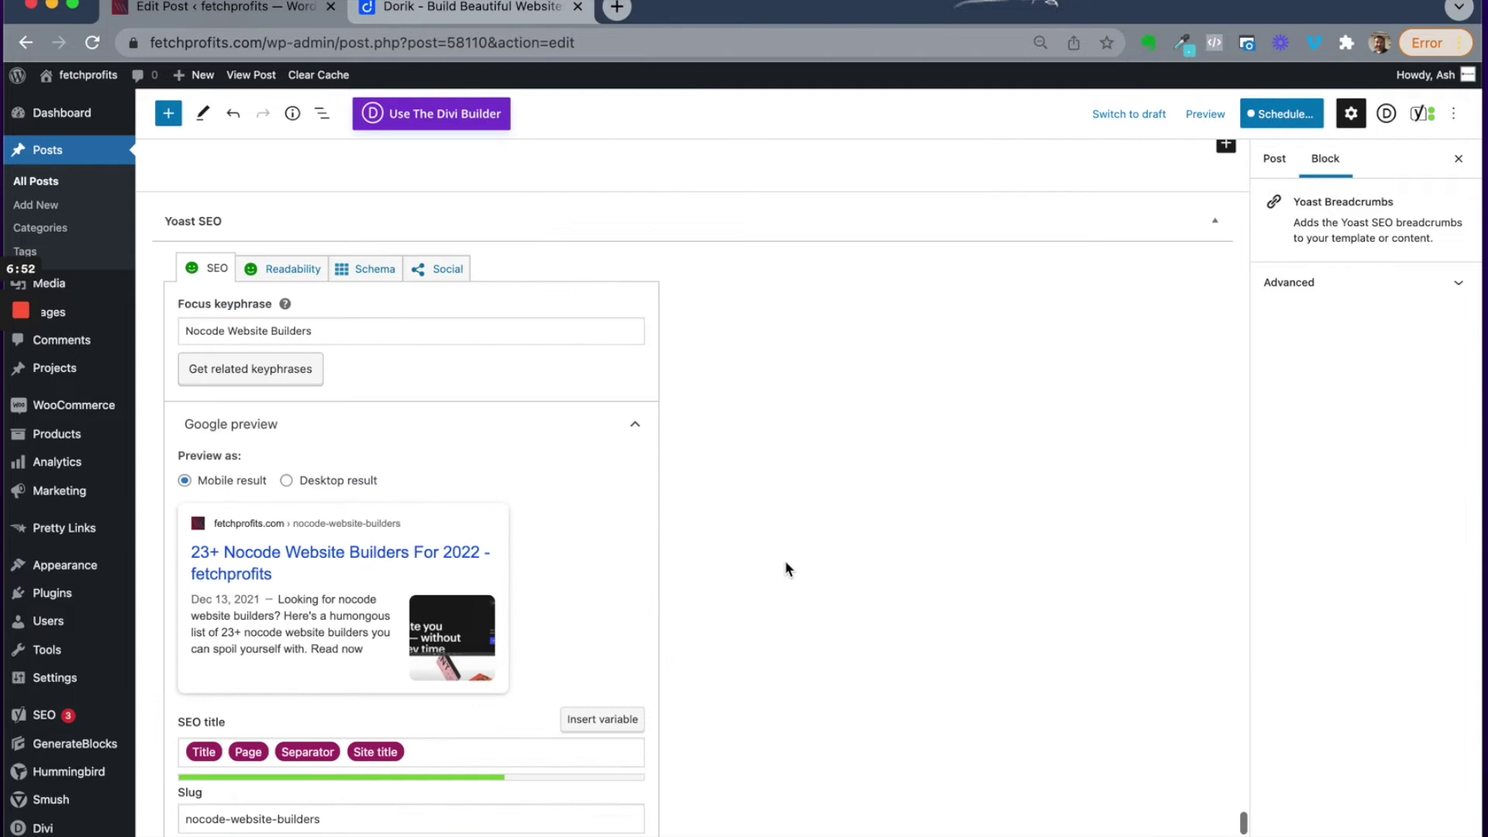
{"action": "left_click", "coordinate": [311, 304]}
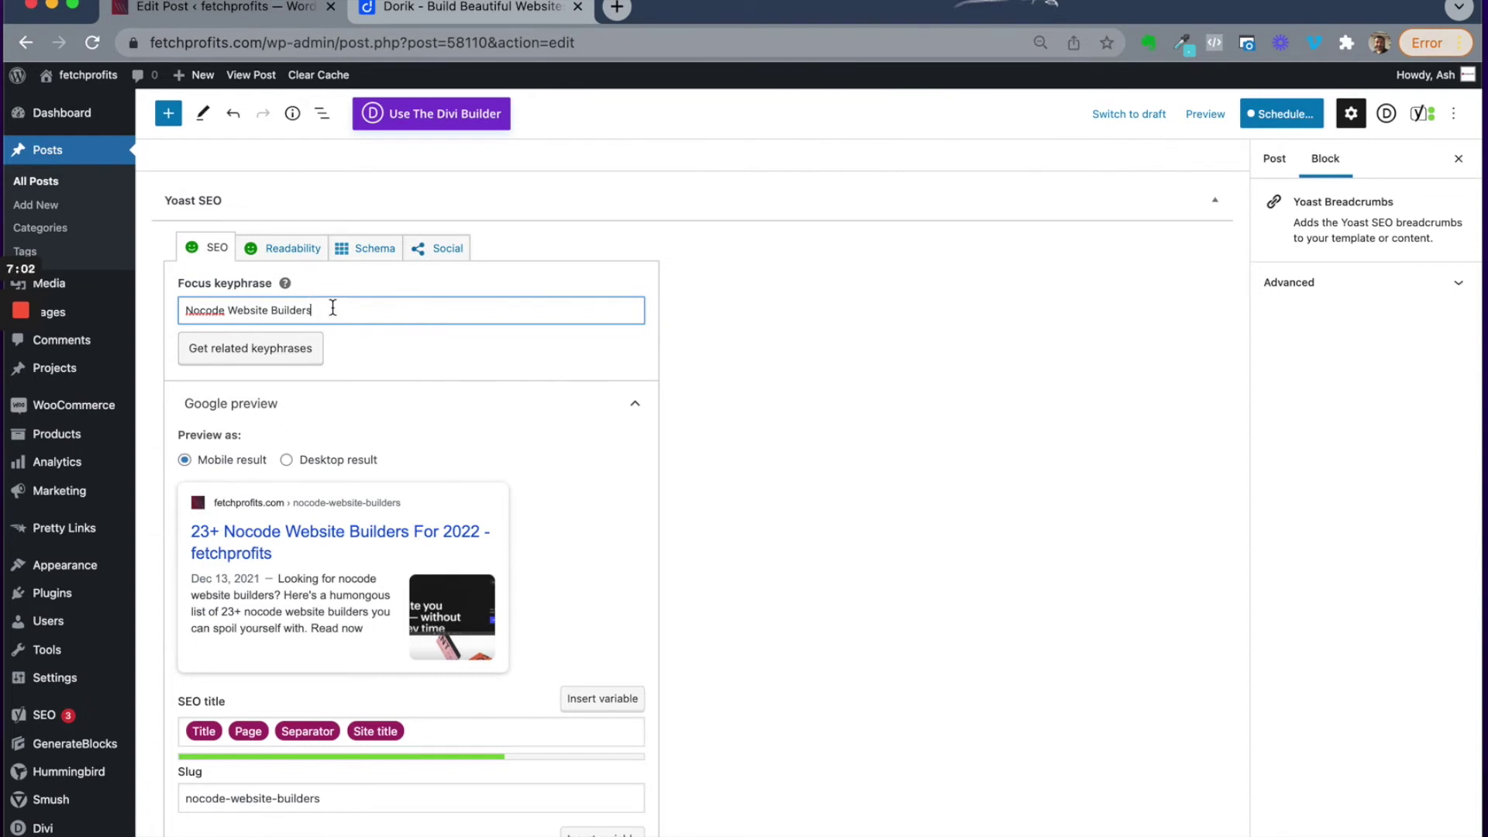
{"action": "scroll", "coordinate": [411, 458], "scroll_direction": "down", "scroll_amount": 5}
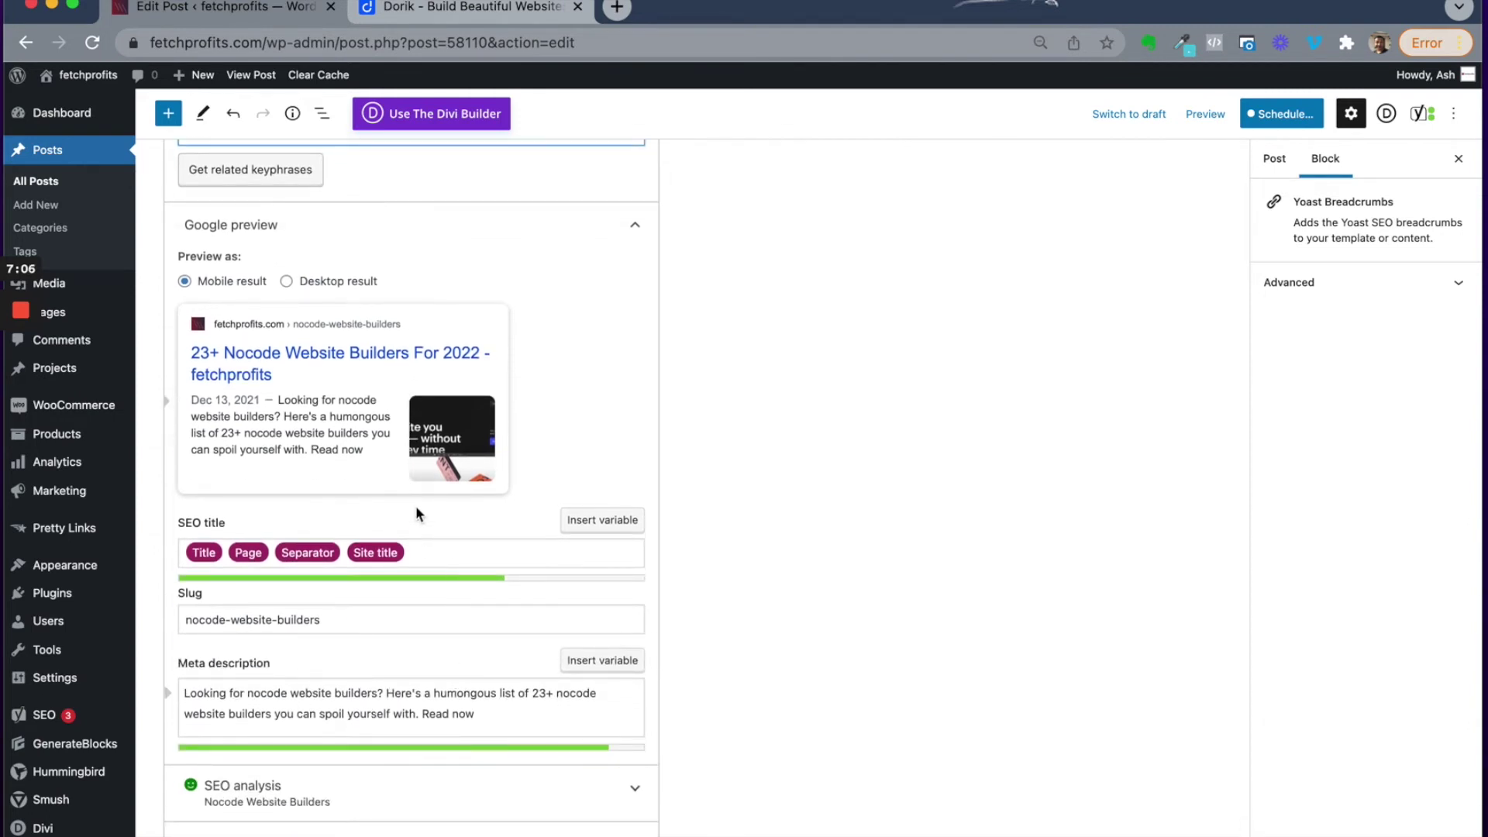
{"action": "scroll", "coordinate": [415, 512], "scroll_direction": "down", "scroll_amount": 3}
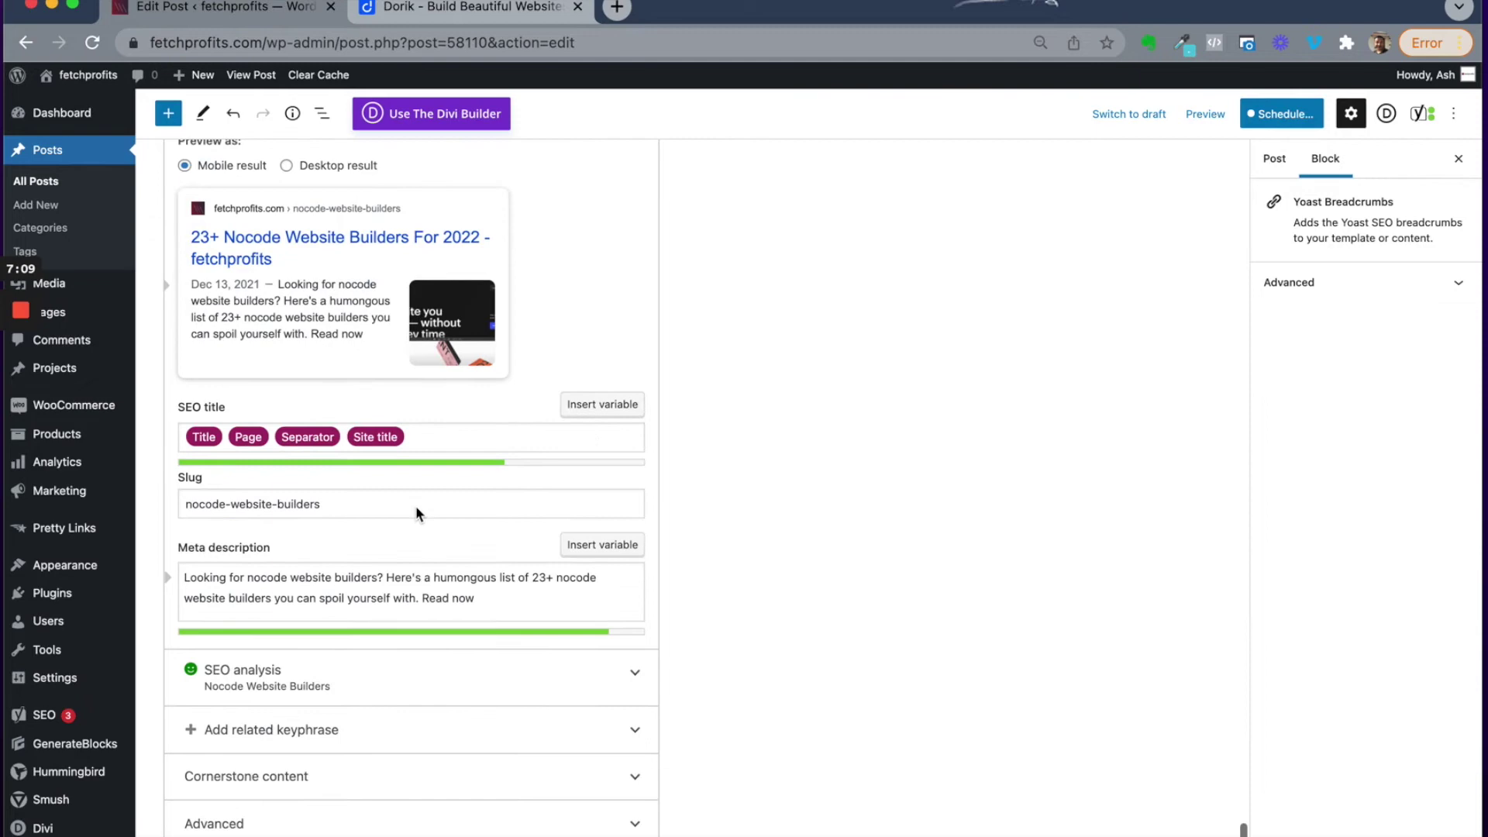
{"action": "scroll", "coordinate": [1031, 407], "scroll_direction": "down", "scroll_amount": 3}
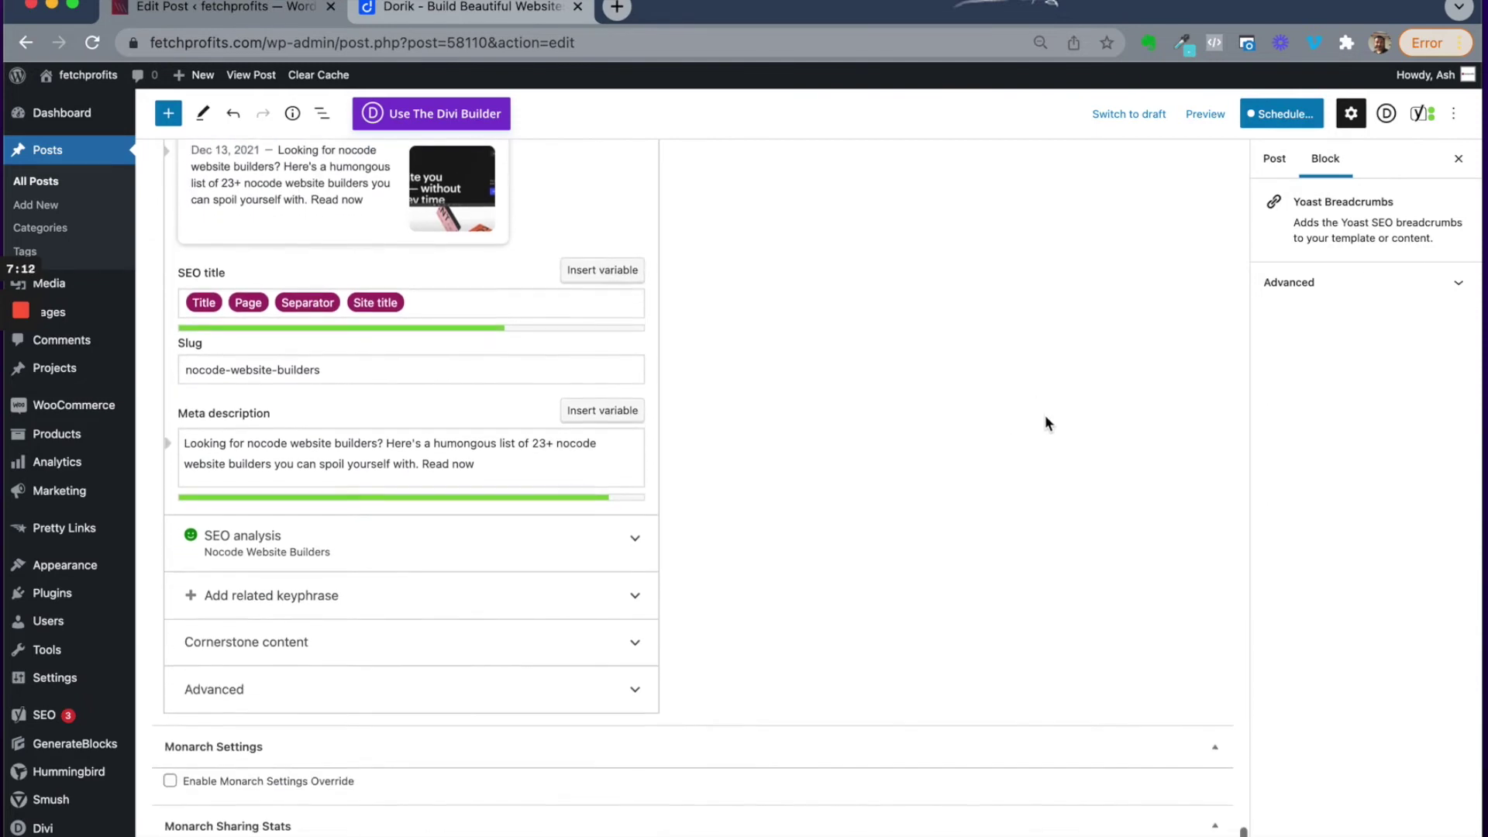
{"action": "left_click", "coordinate": [543, 448]}
Check the Post settings: slug nocode-website-builders and Good Yoast readability and SEO ratings.
{"action": "scroll", "coordinate": [912, 372], "scroll_direction": "up", "scroll_amount": 15}
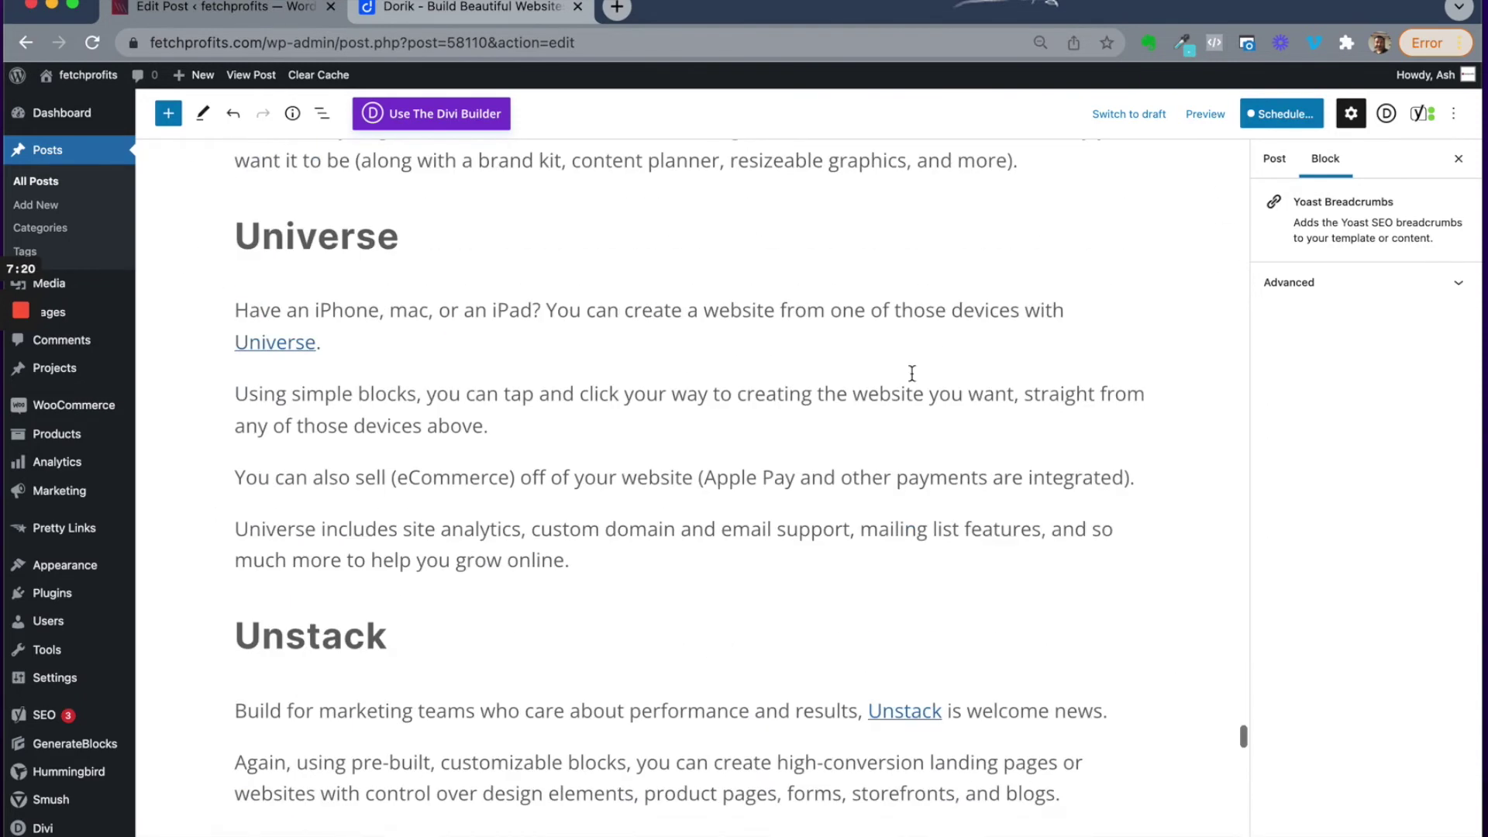
{"action": "left_click", "coordinate": [1275, 160]}
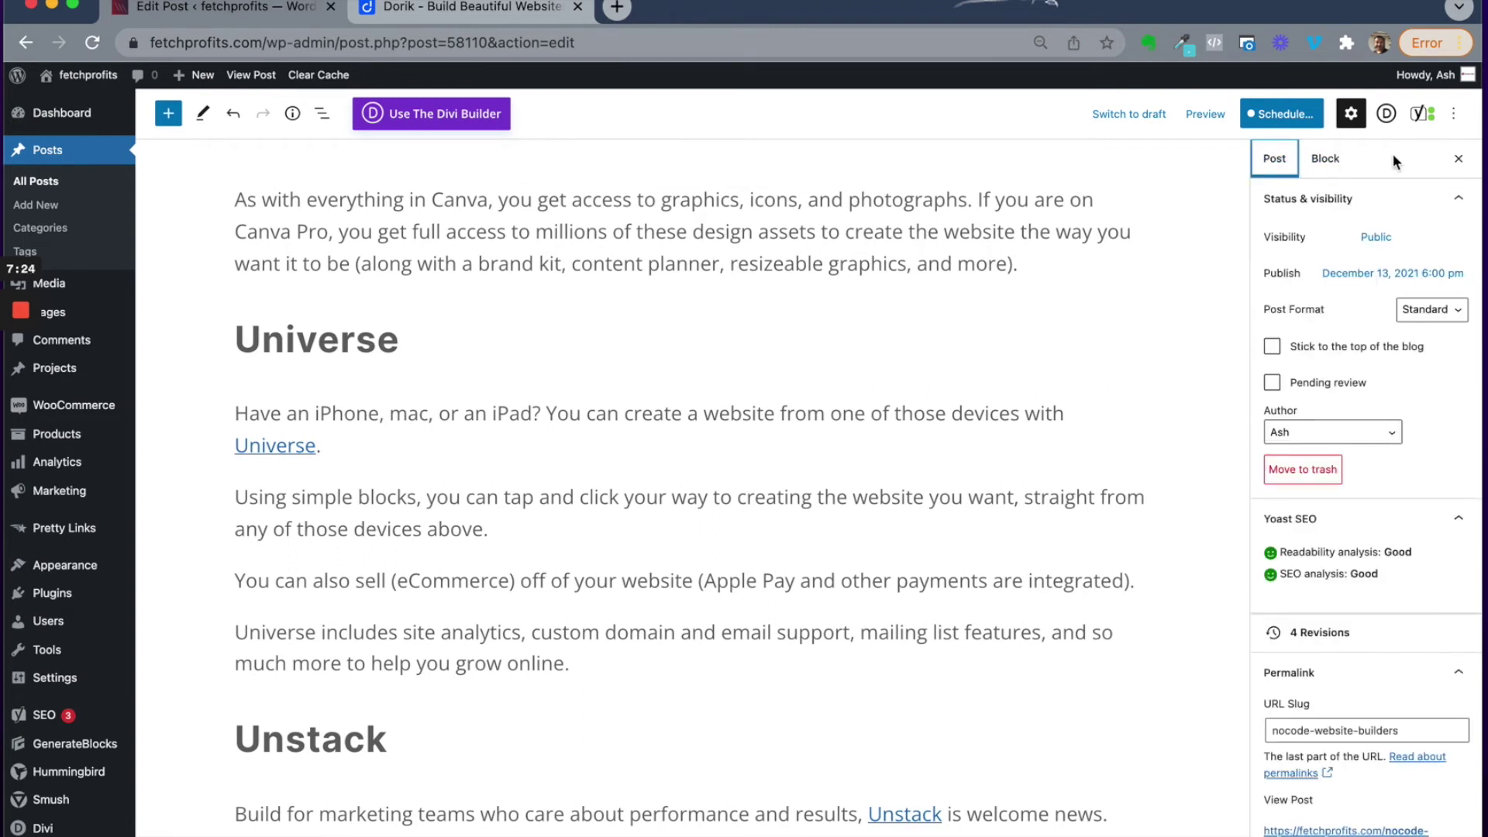
{"action": "scroll", "coordinate": [1344, 411], "scroll_direction": "down", "scroll_amount": 5}
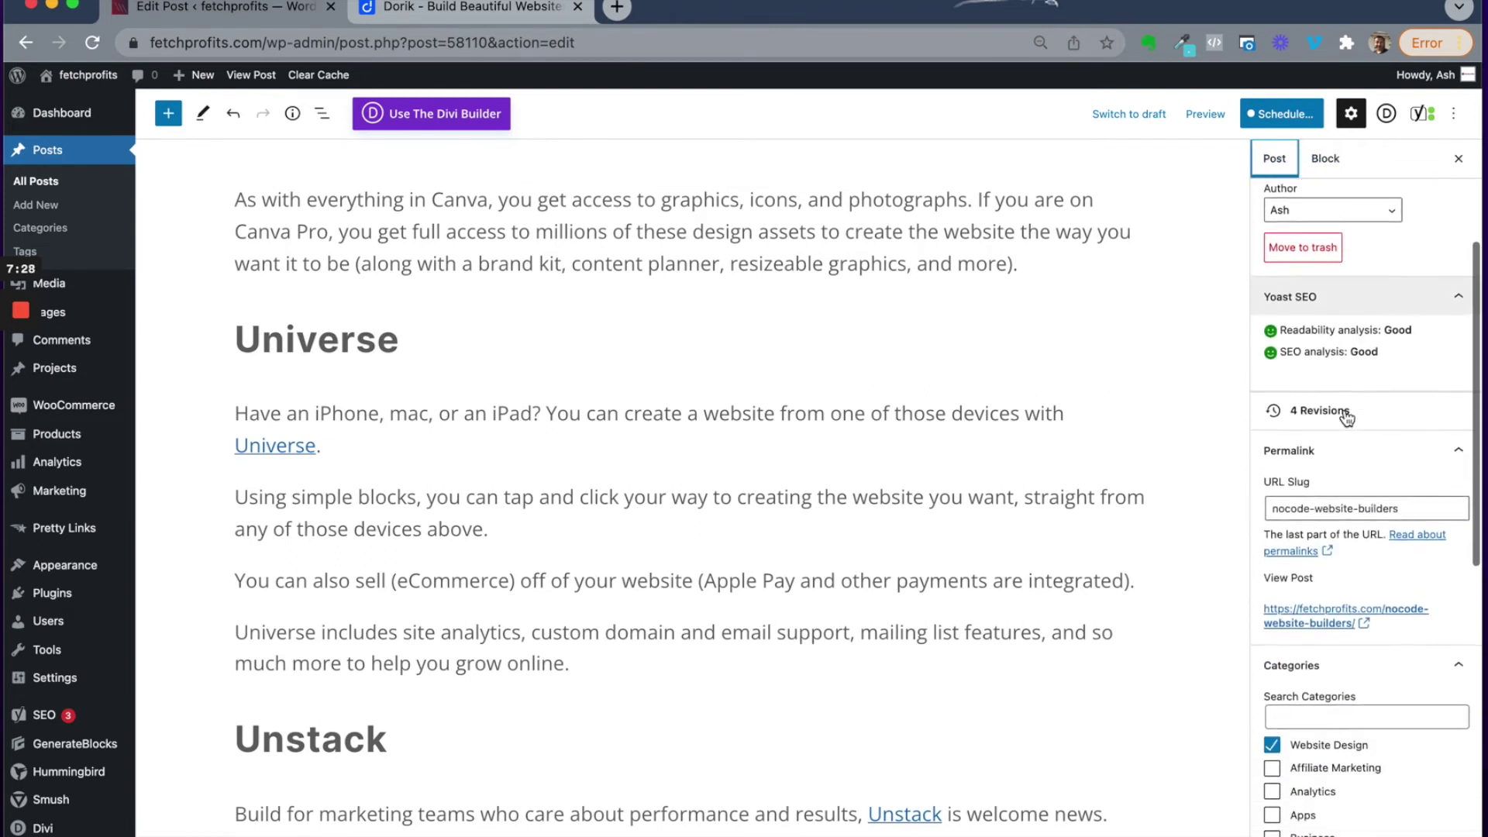
{"action": "left_click", "coordinate": [1369, 504]}
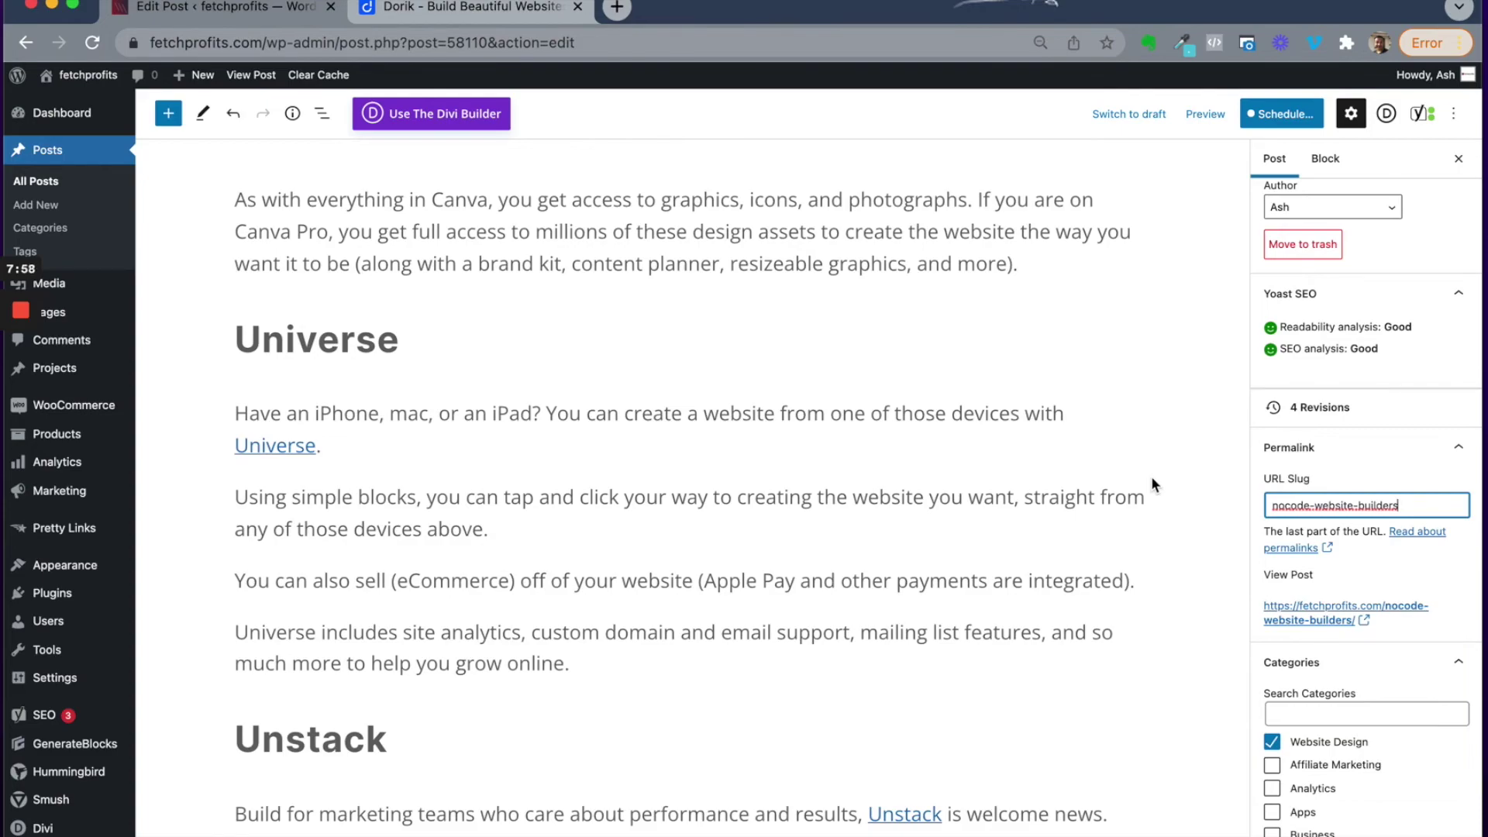
Select the Webflow H2 heading and expand its Advanced block settings to show the 'webflow' HTML anchor.
{"action": "scroll", "coordinate": [1152, 481], "scroll_direction": "down", "scroll_amount": 20}
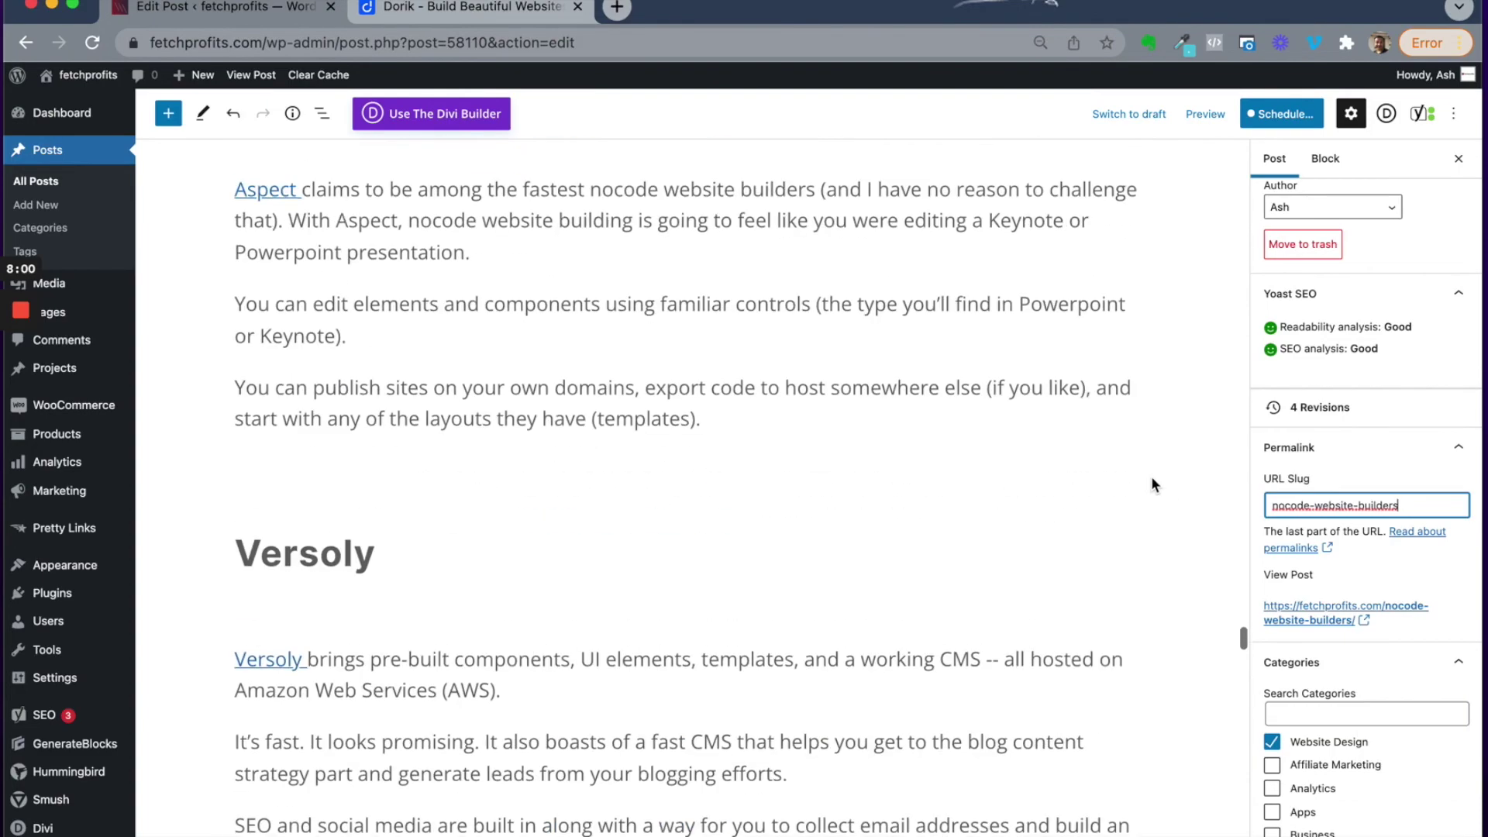
{"action": "scroll", "coordinate": [1152, 484], "scroll_direction": "up", "scroll_amount": 20}
{"action": "scroll", "coordinate": [1152, 482], "scroll_direction": "up", "scroll_amount": 20}
{"action": "scroll", "coordinate": [1152, 485], "scroll_direction": "up", "scroll_amount": 20}
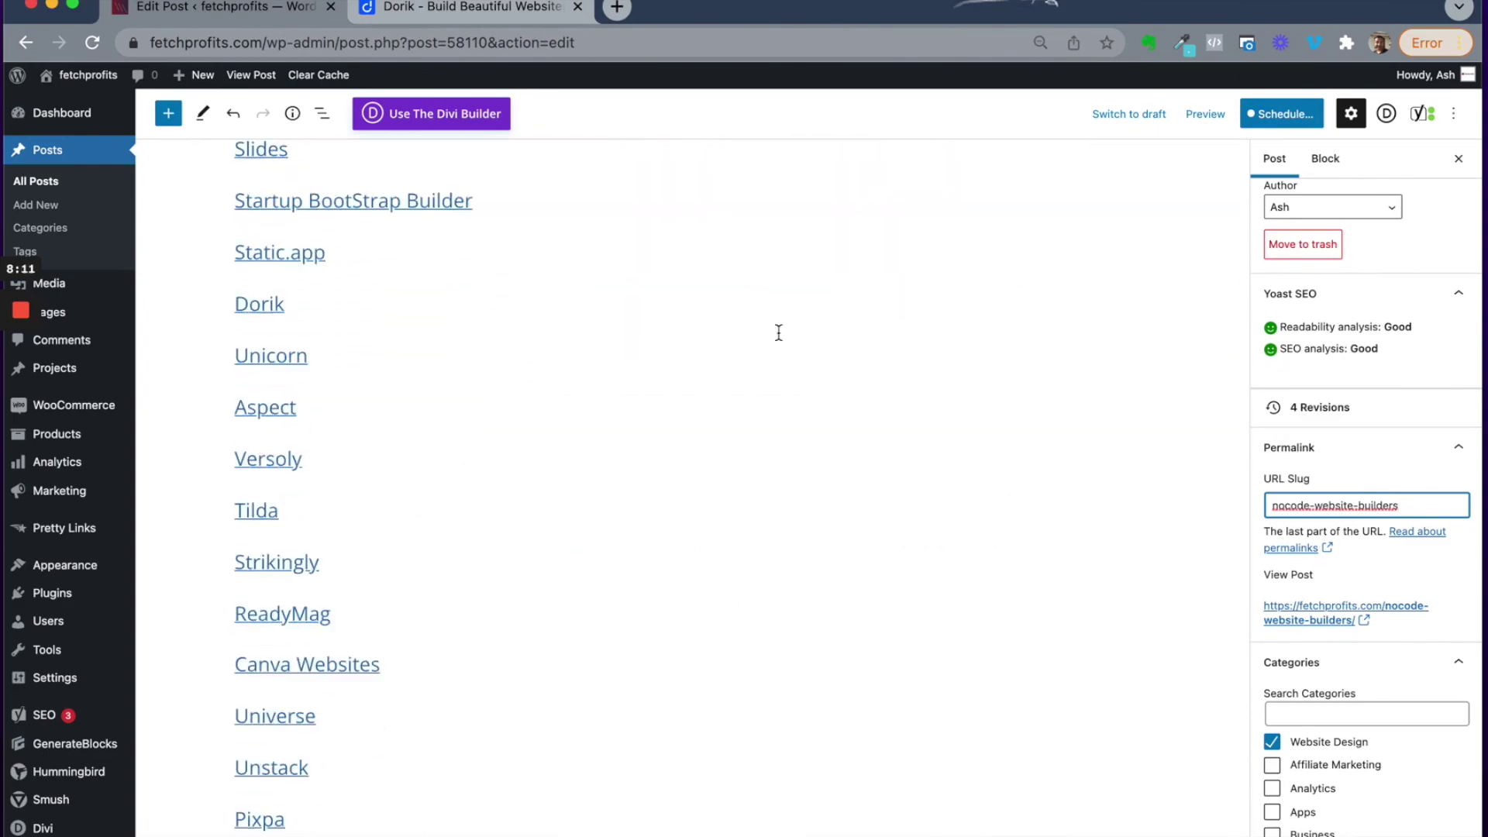
{"action": "scroll", "coordinate": [779, 337], "scroll_direction": "down", "scroll_amount": 10}
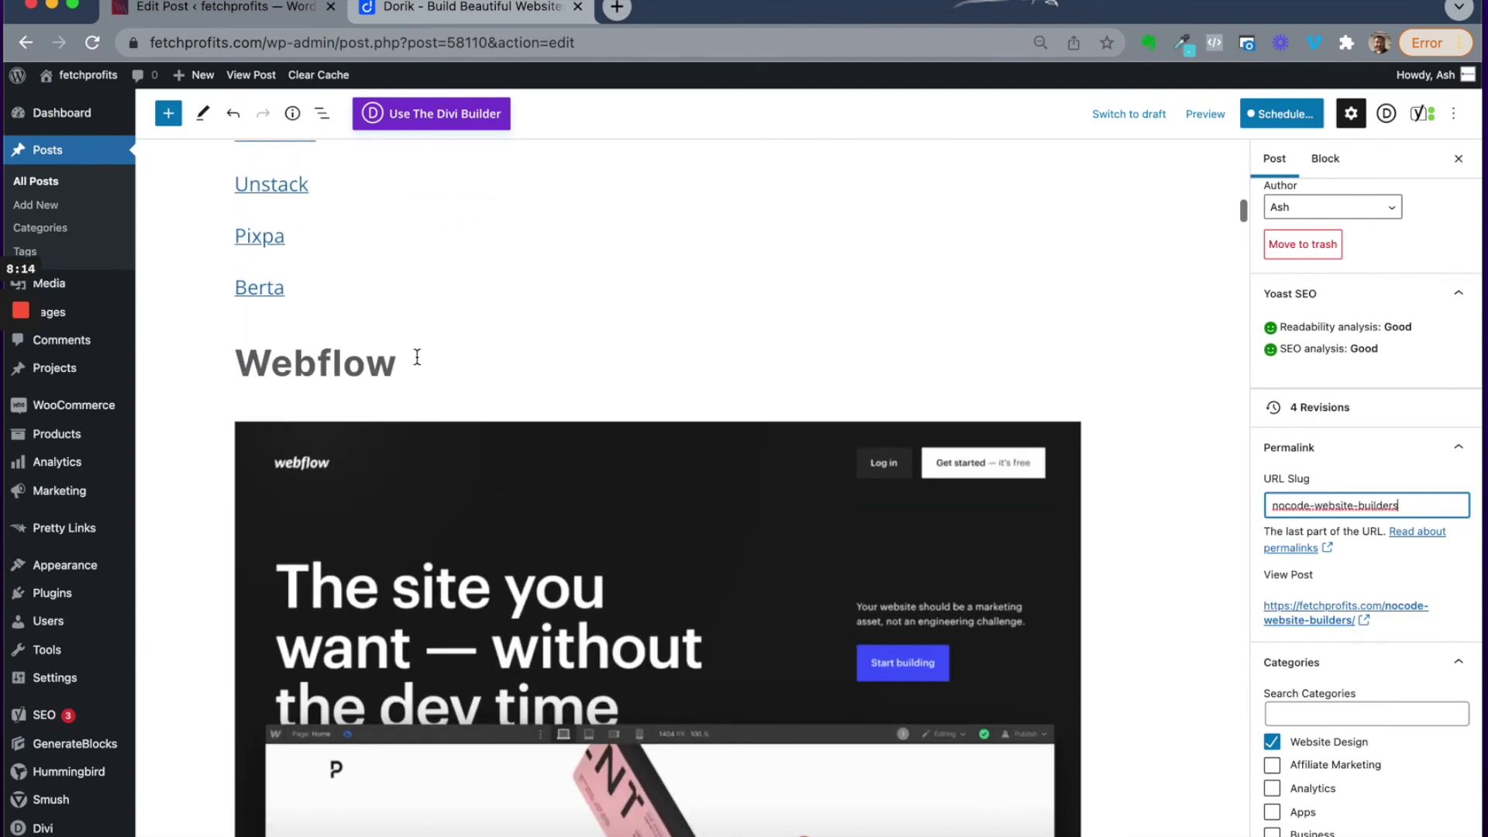
{"action": "double_click", "coordinate": [411, 356]}
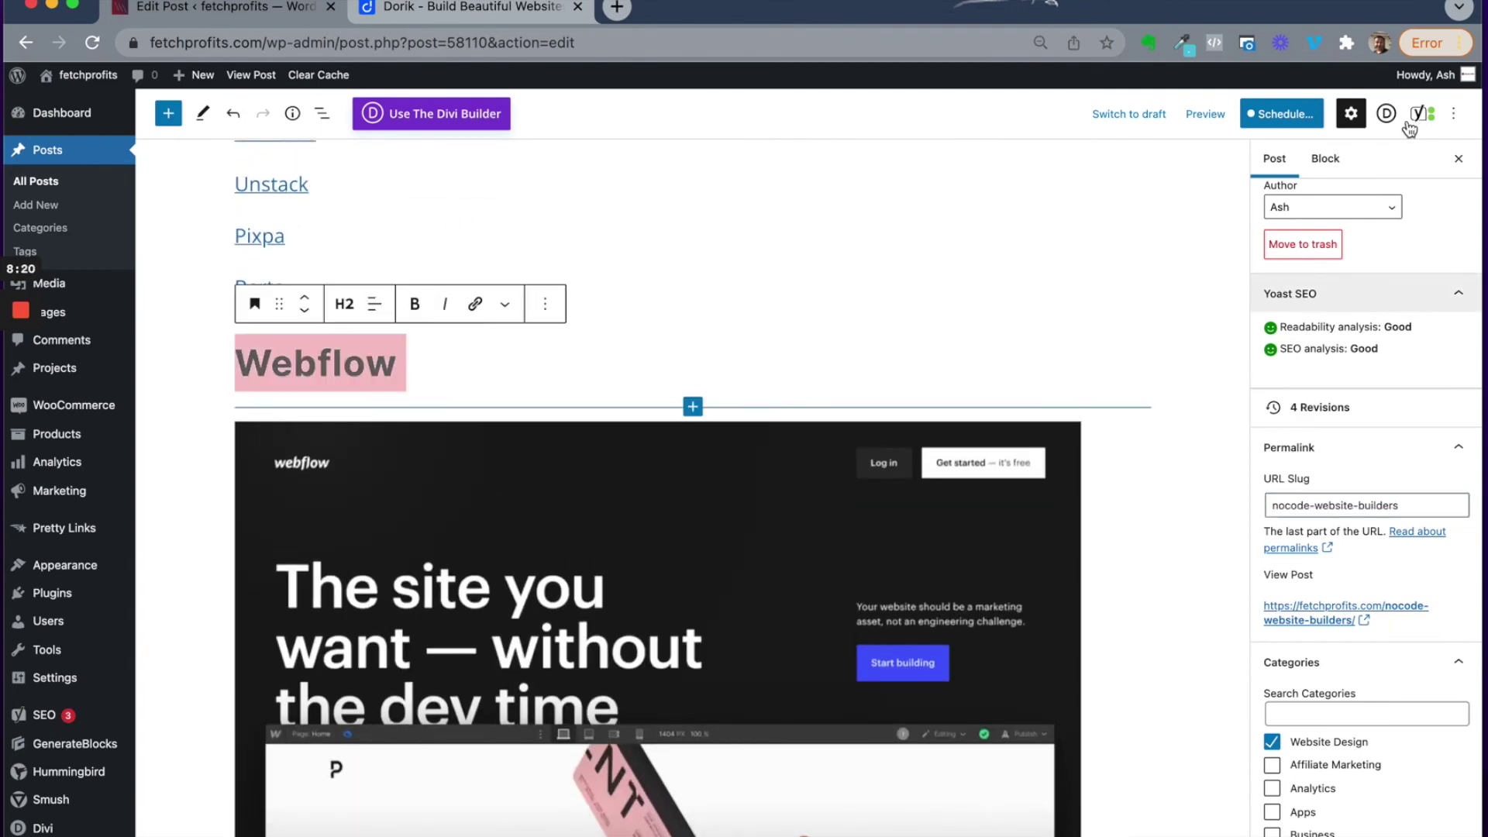
{"action": "left_click", "coordinate": [1326, 159]}
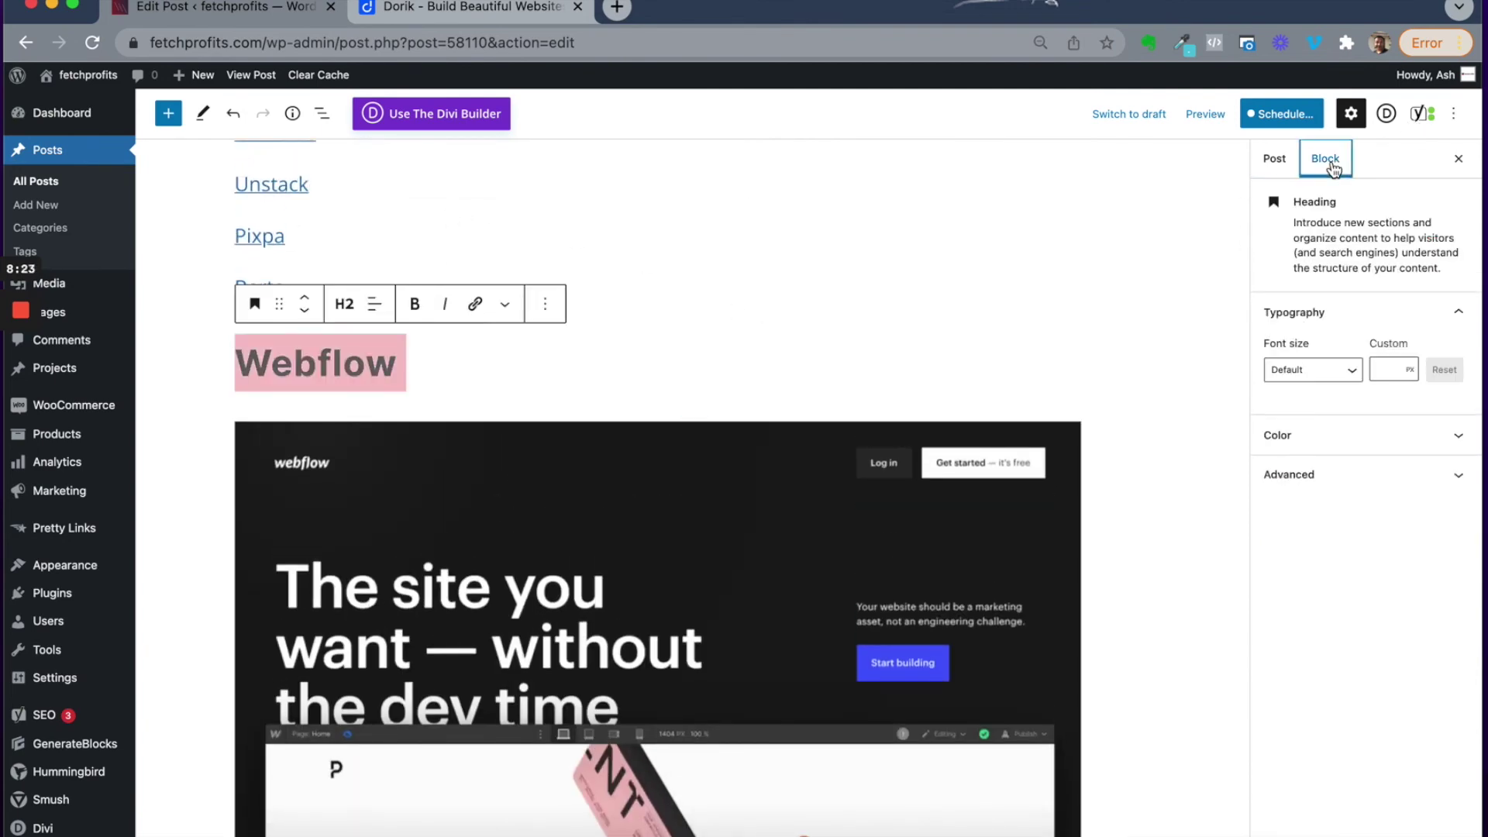
{"action": "left_click", "coordinate": [1353, 474]}
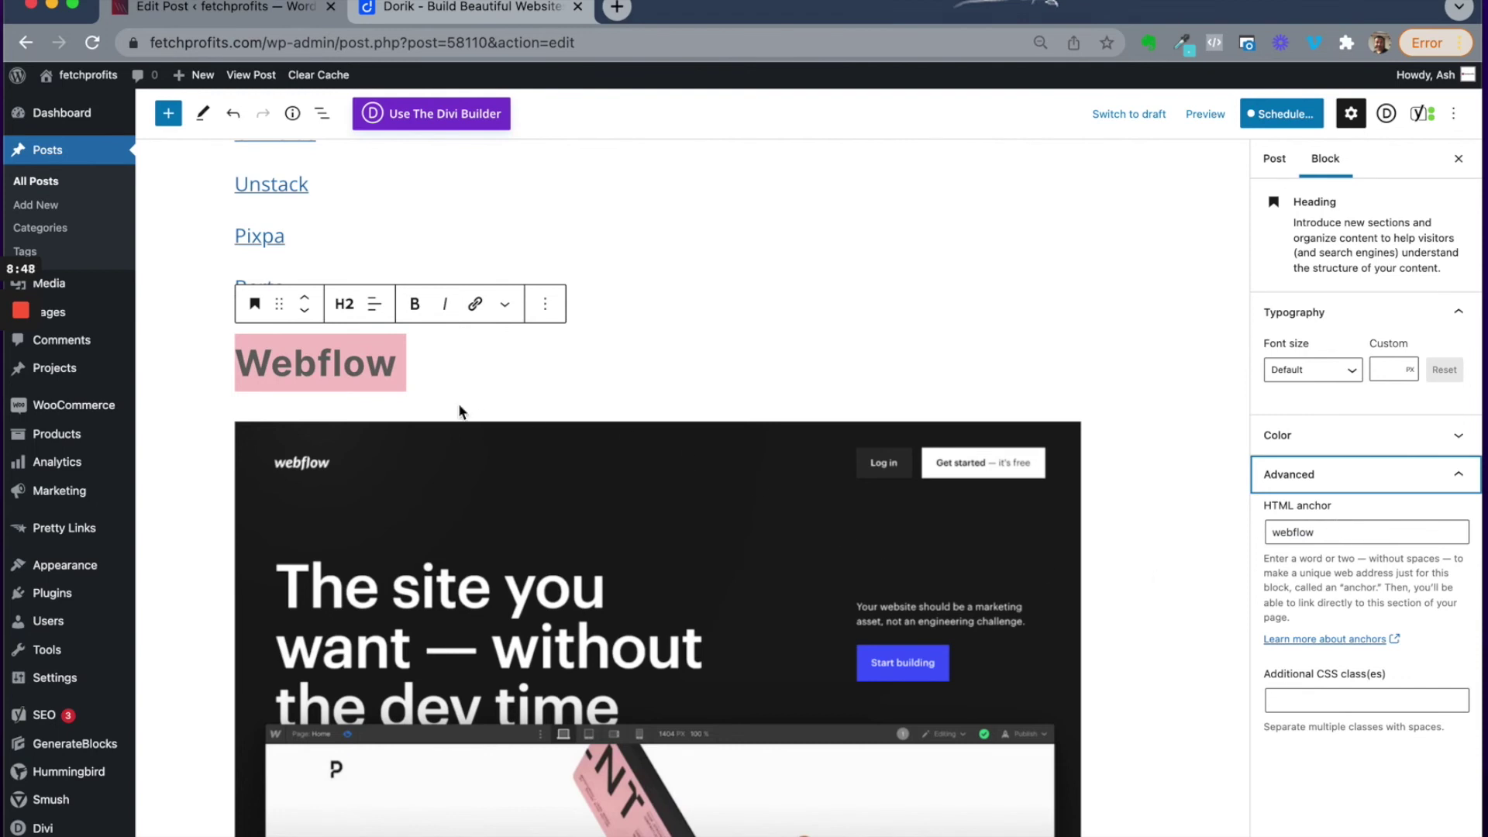
{"action": "left_click", "coordinate": [433, 356]}
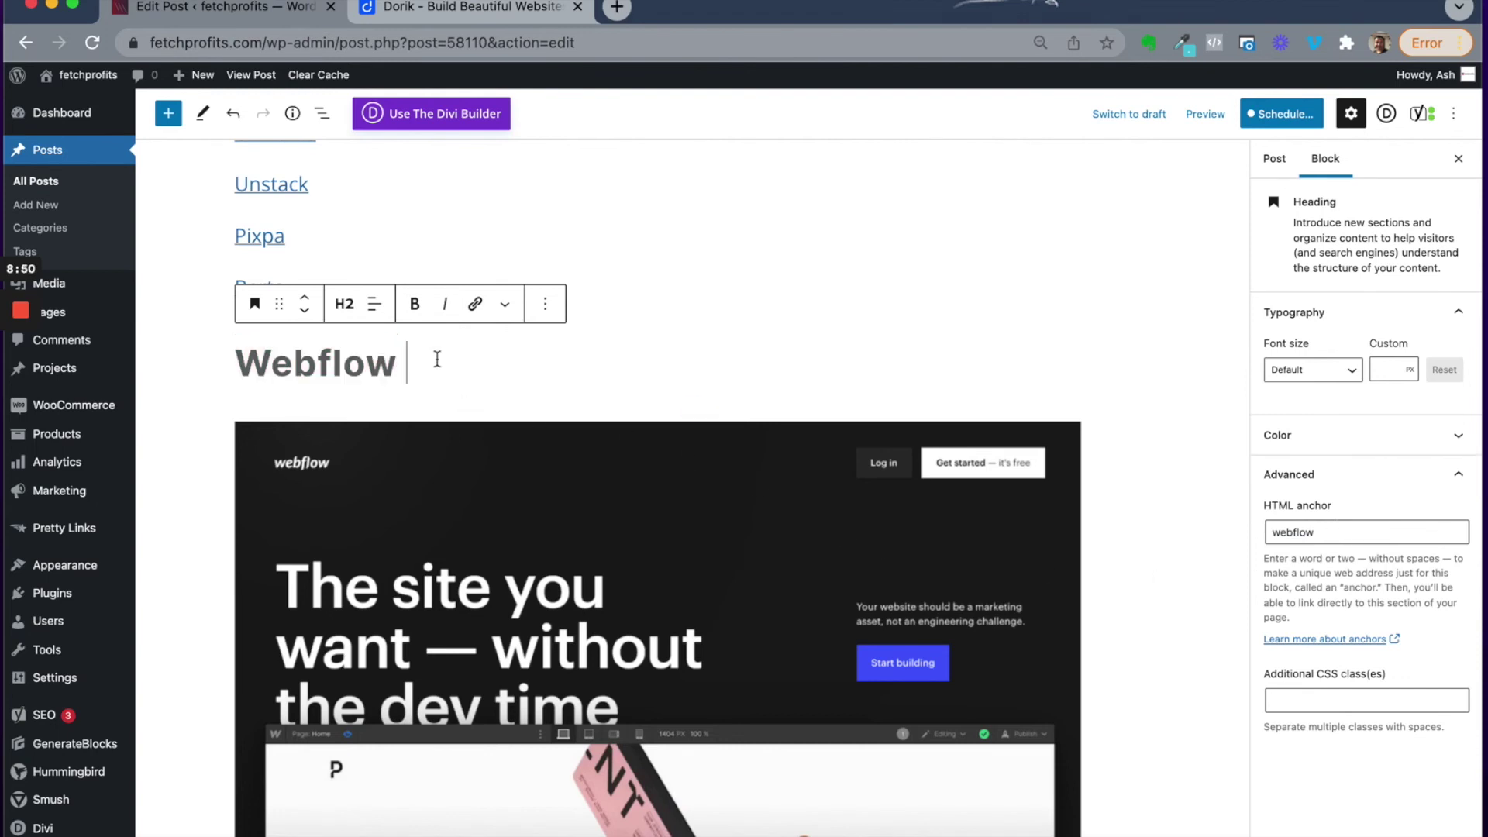
{"action": "scroll", "coordinate": [425, 349], "scroll_direction": "up", "scroll_amount": 15}
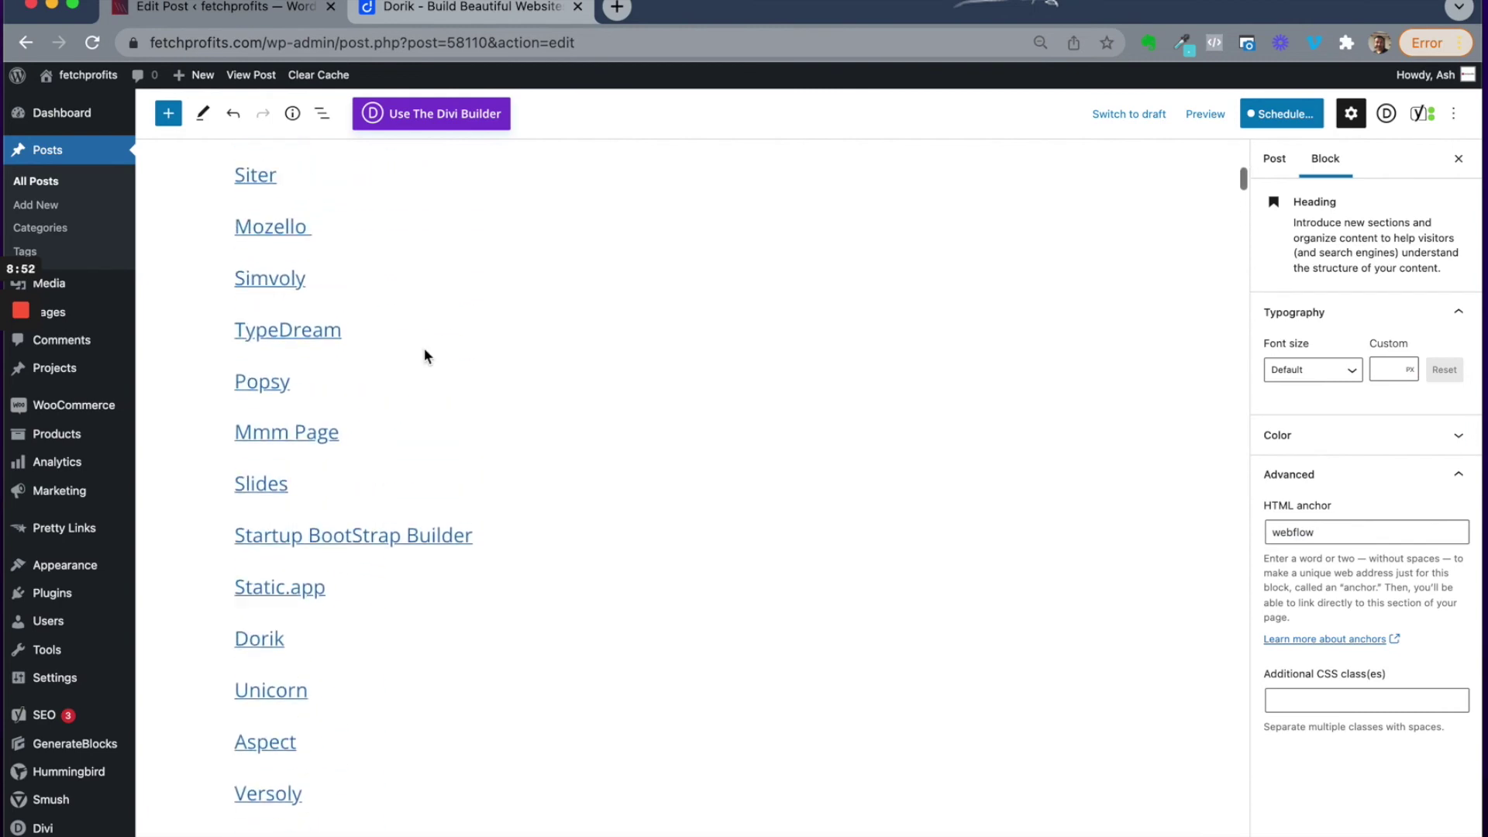
{"action": "scroll", "coordinate": [425, 353], "scroll_direction": "up", "scroll_amount": 1}
{"action": "left_click", "coordinate": [362, 339]}
{"action": "left_click", "coordinate": [239, 338]}
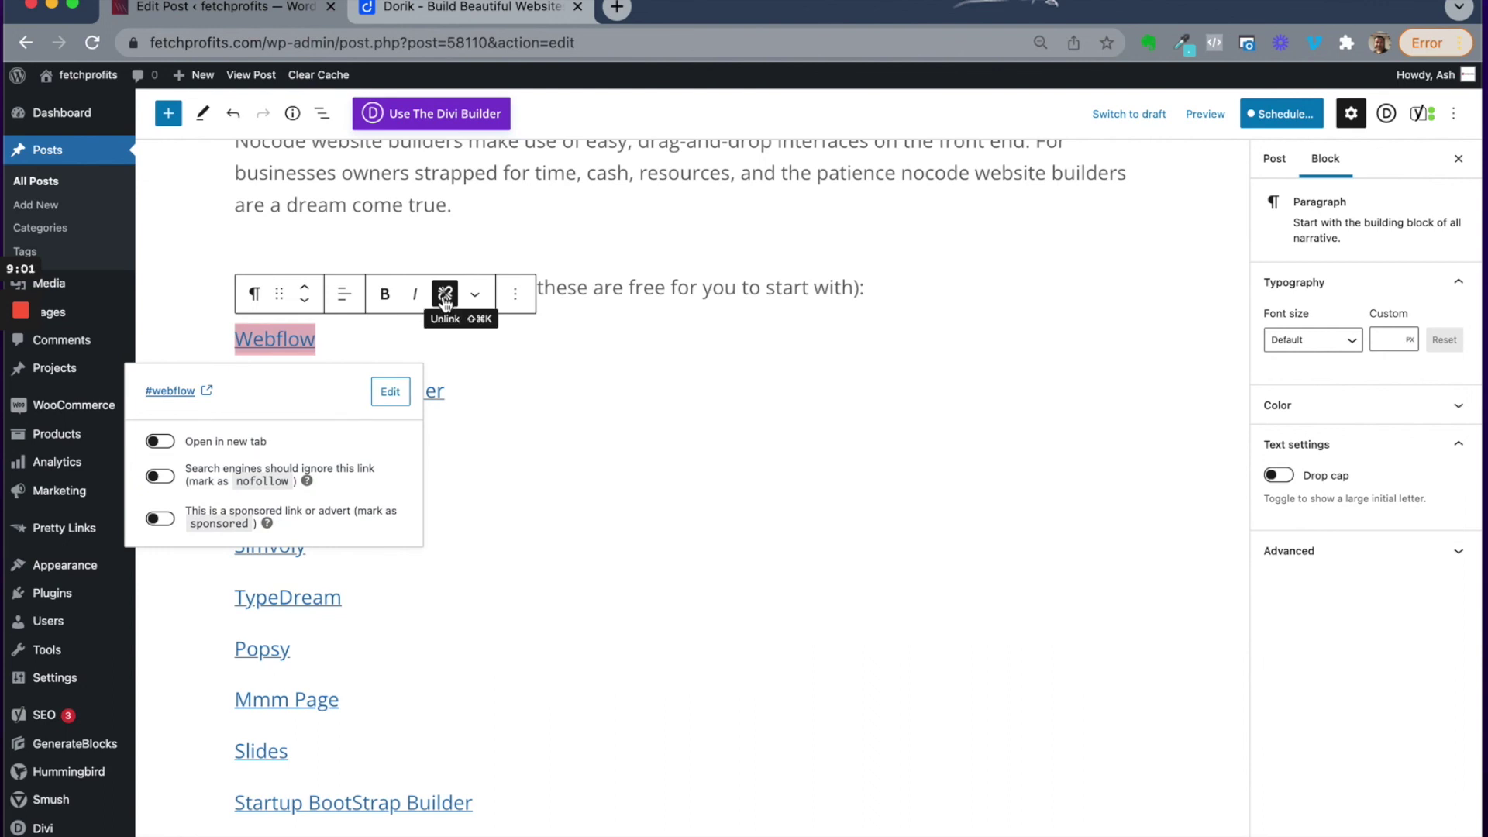
{"action": "left_click", "coordinate": [395, 394]}
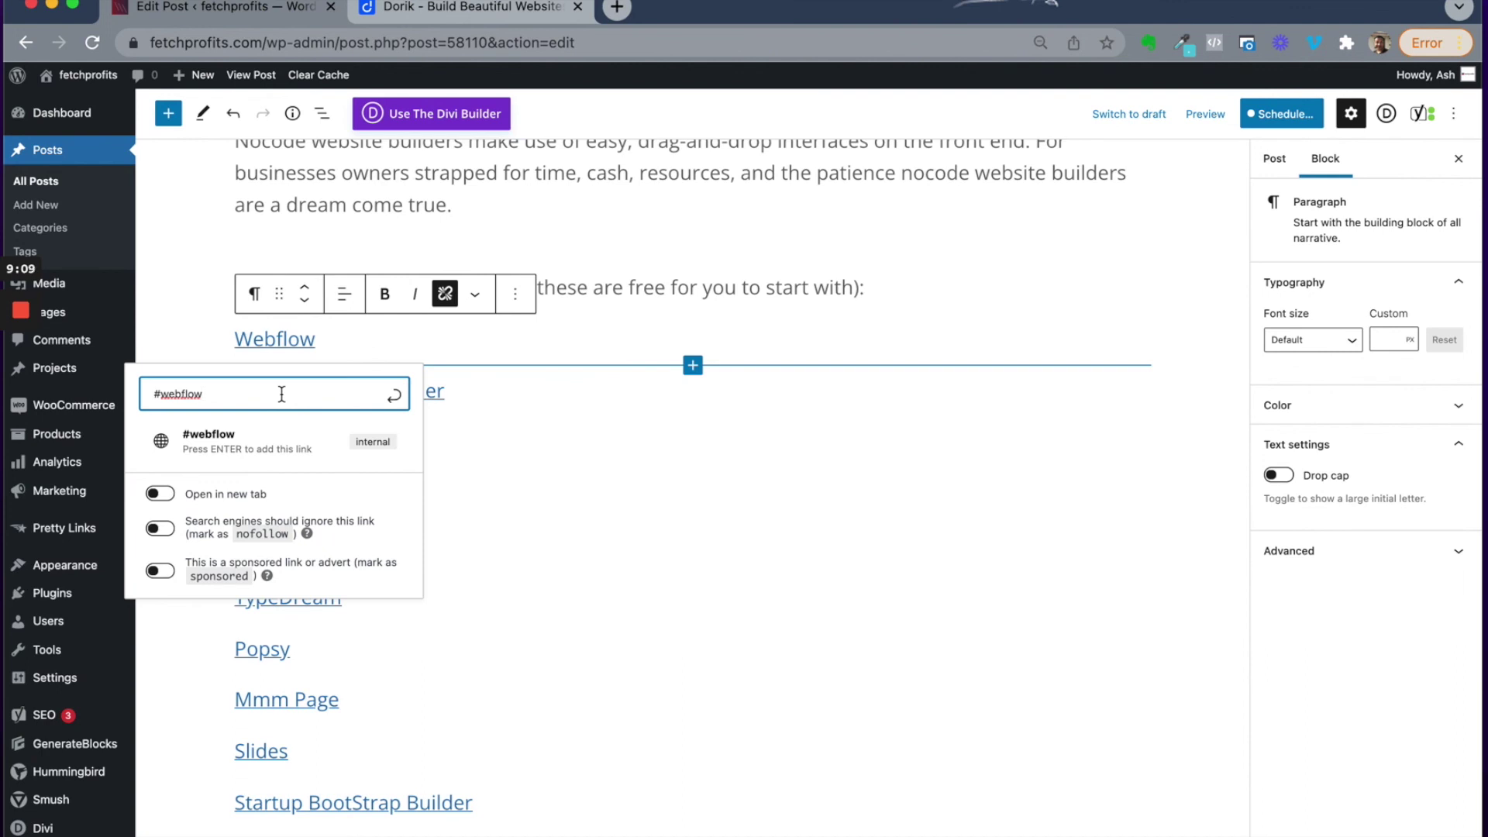
{"action": "scroll", "coordinate": [440, 564], "scroll_direction": "down", "scroll_amount": 5}
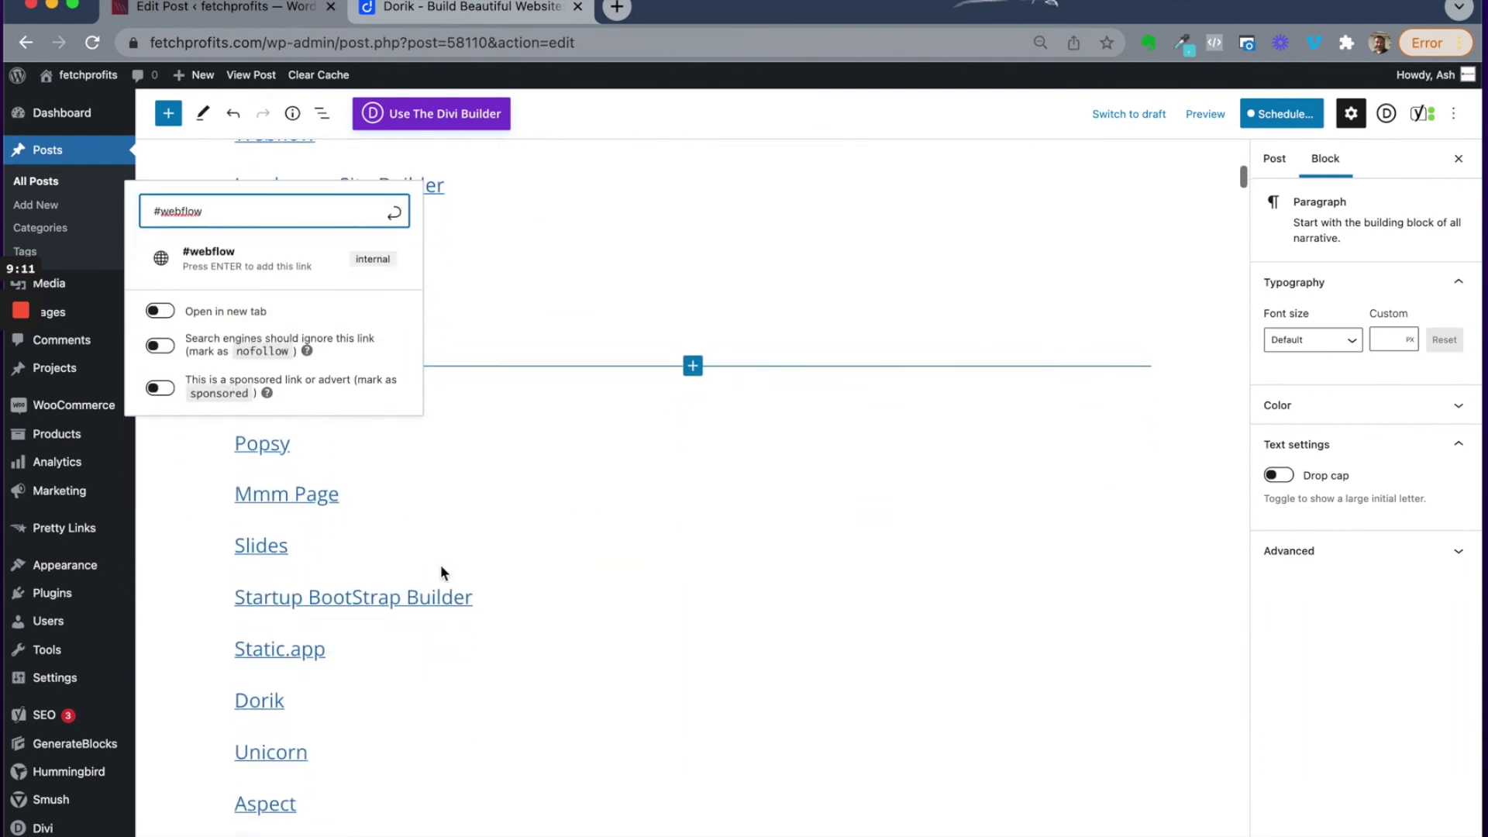
{"action": "scroll", "coordinate": [440, 564], "scroll_direction": "down", "scroll_amount": 3}
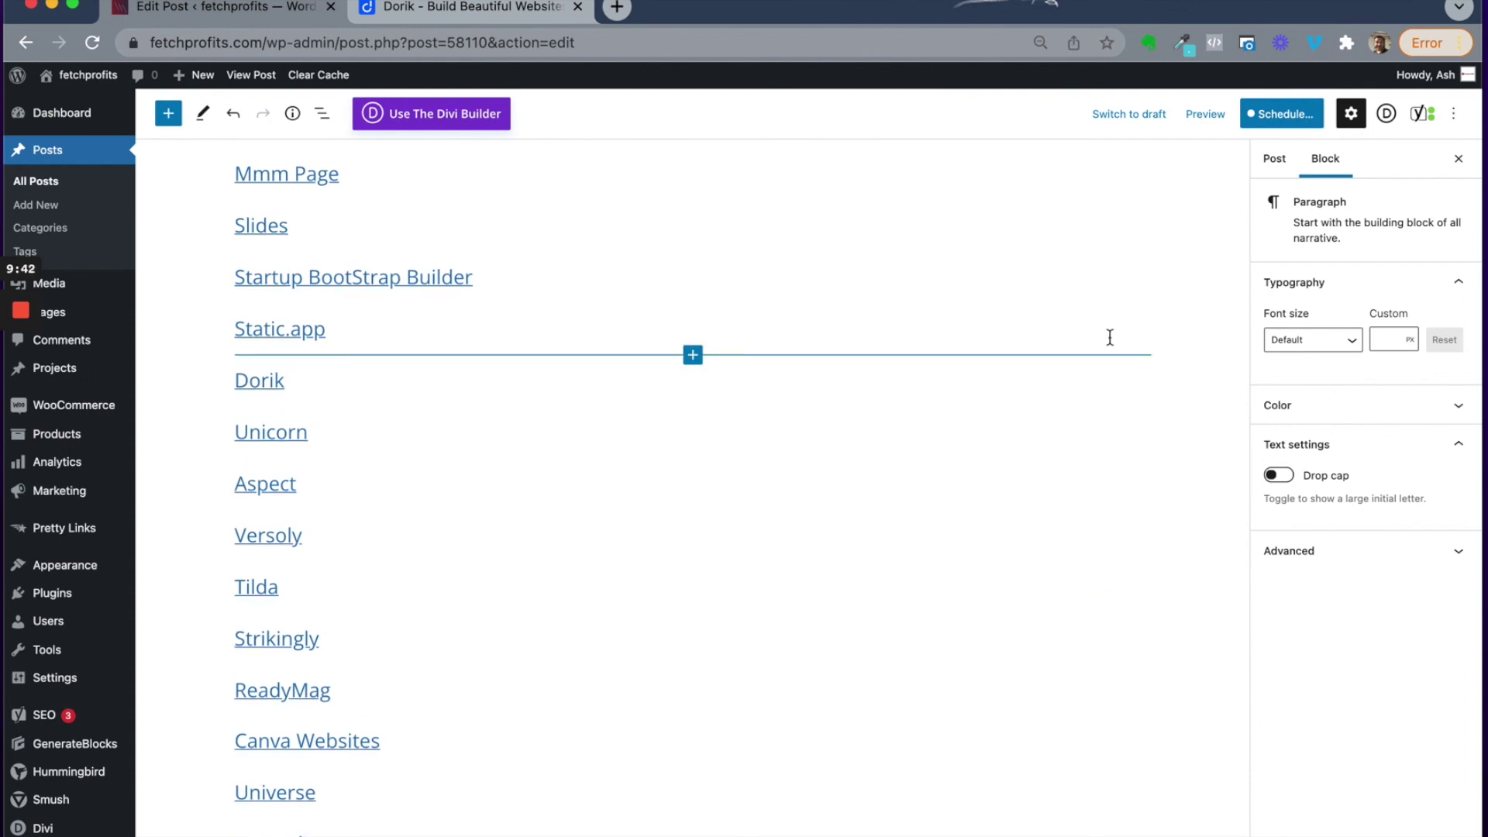
{"action": "scroll", "coordinate": [1109, 336], "scroll_direction": "up", "scroll_amount": 10}
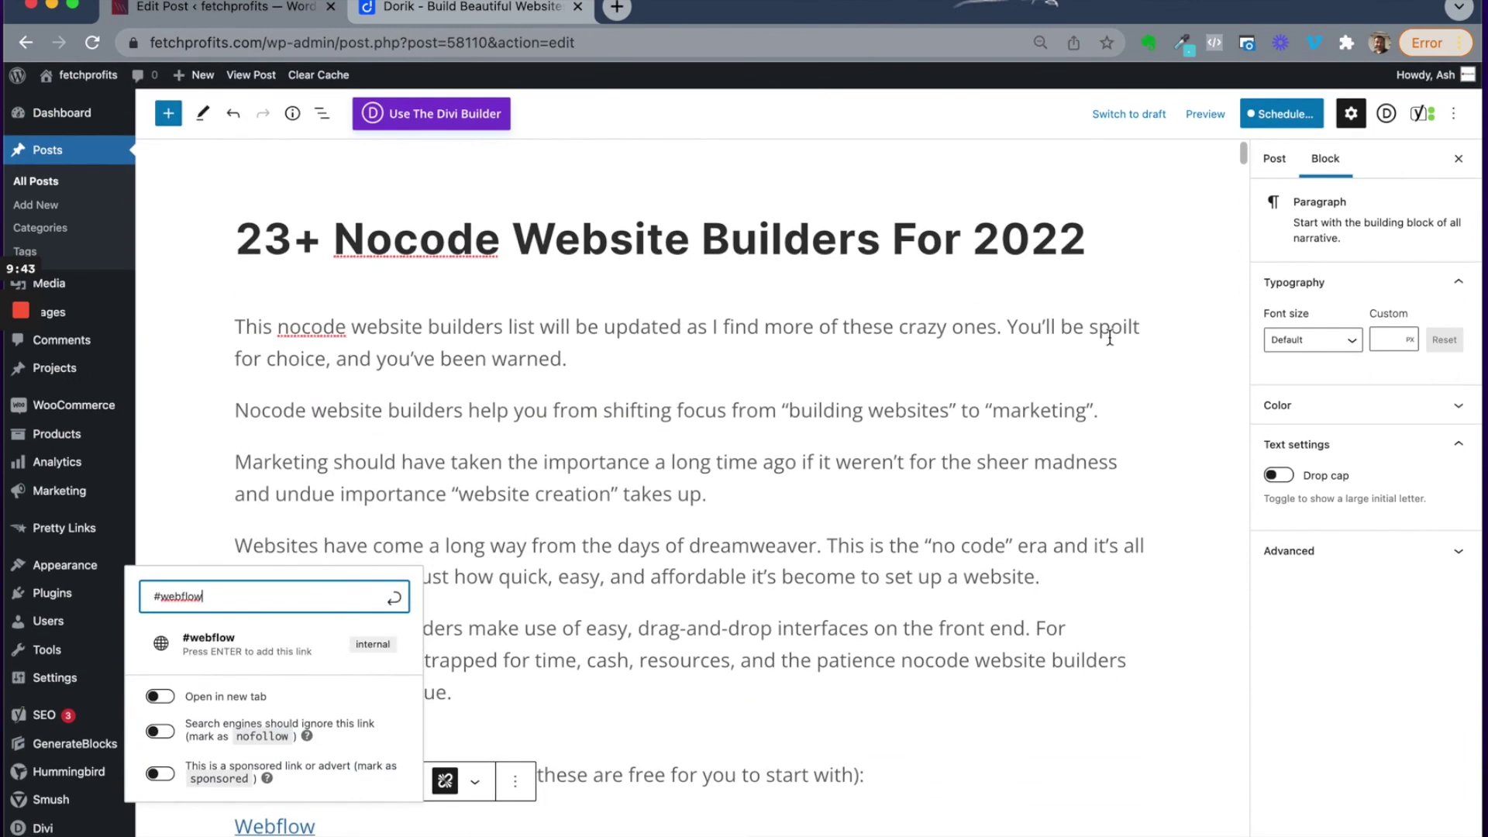
{"action": "left_click", "coordinate": [996, 455]}
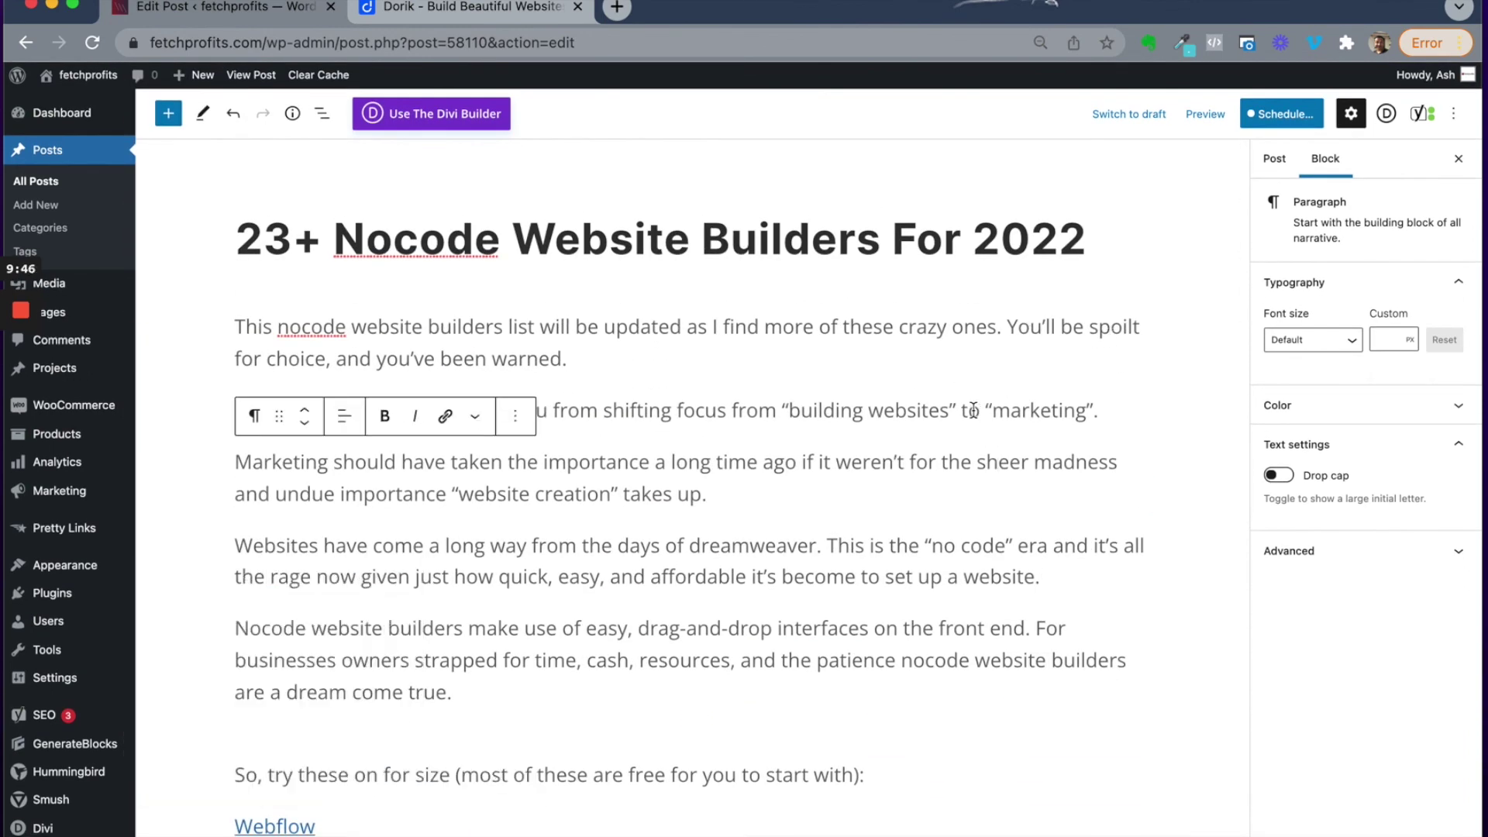